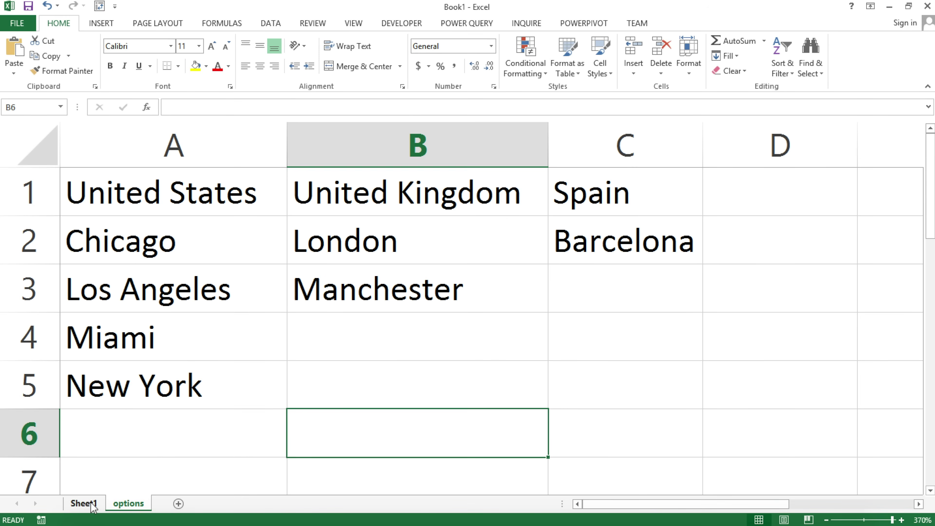
Step: Look over the Country and City columns on Sheet1, and return to the options sheet
{"action": "left_click", "coordinate": [279, 439]}
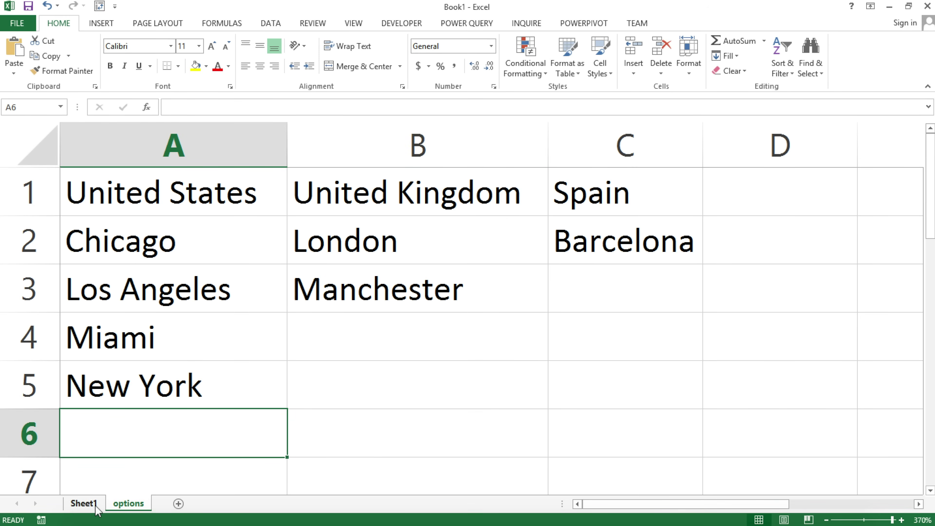
{"action": "left_click", "coordinate": [84, 503]}
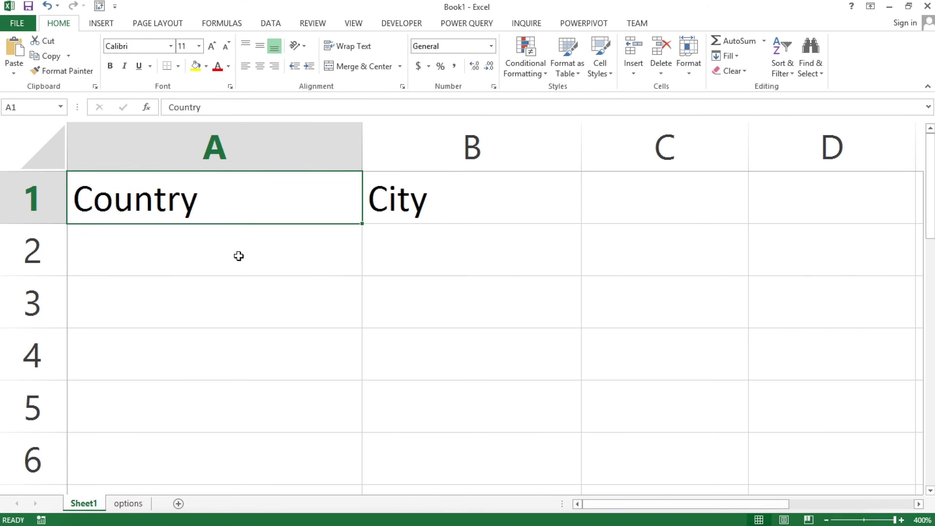
{"action": "left_click_drag", "start_coordinate": [196, 230], "coordinate": [317, 256]}
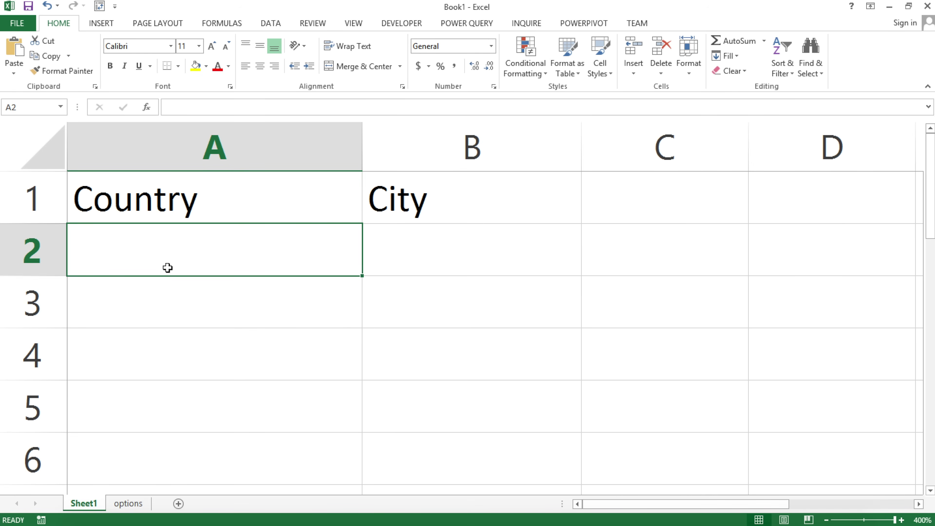
{"action": "left_click", "coordinate": [132, 504]}
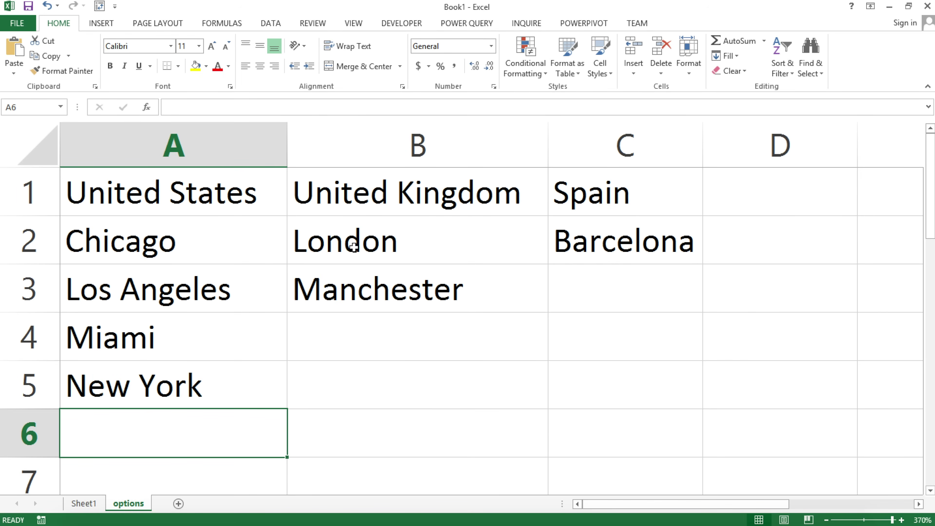
Step: Examine the city lists in columns A to C and the country headers above them in row 1
{"action": "left_click_drag", "start_coordinate": [372, 243], "coordinate": [377, 259]}
{"action": "left_click_drag", "start_coordinate": [258, 258], "coordinate": [201, 315]}
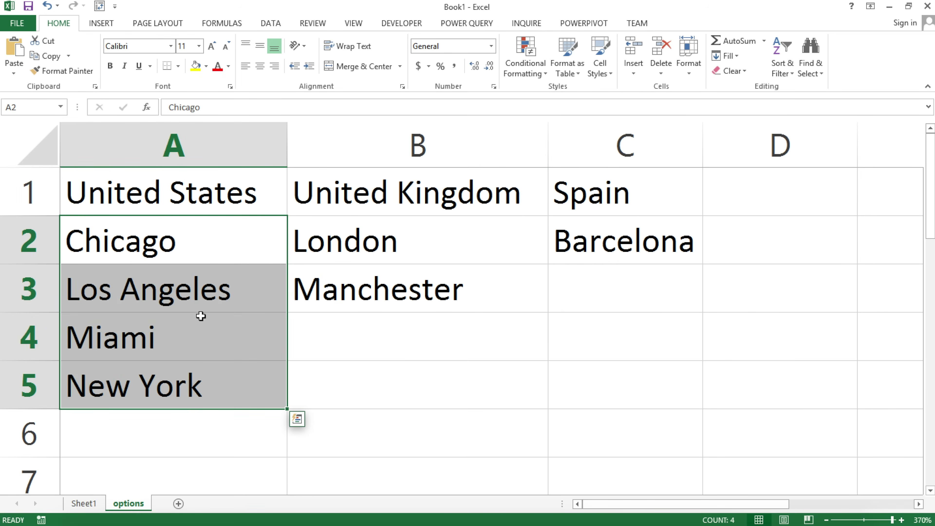
{"action": "left_click_drag", "start_coordinate": [384, 240], "coordinate": [407, 278]}
{"action": "left_click", "coordinate": [602, 229]}
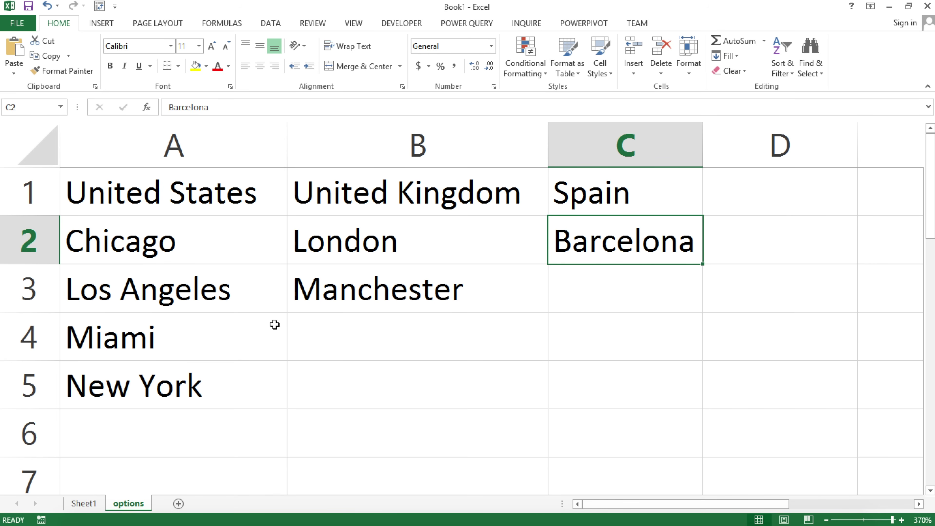
{"action": "left_click_drag", "start_coordinate": [228, 242], "coordinate": [194, 359]}
{"action": "left_click", "coordinate": [194, 288]}
{"action": "left_click_drag", "start_coordinate": [198, 244], "coordinate": [173, 411]}
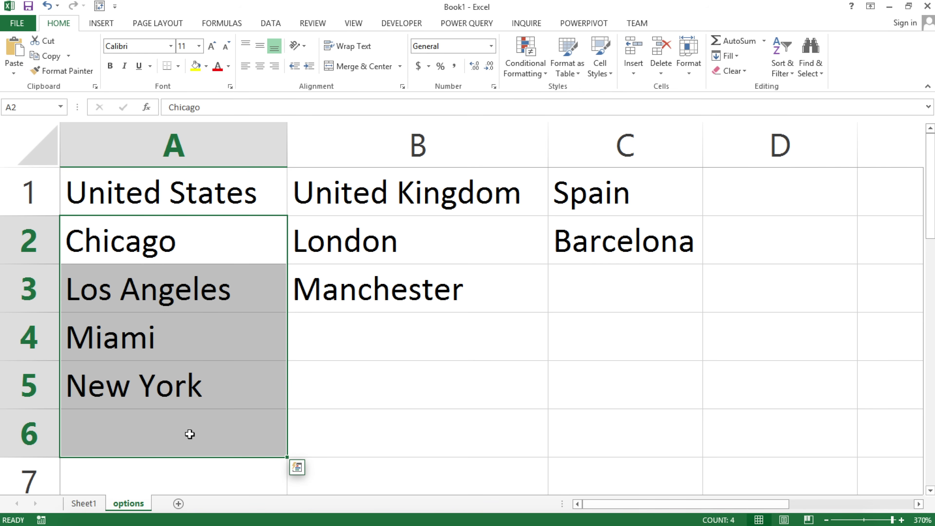
{"action": "left_click", "coordinate": [401, 197]}
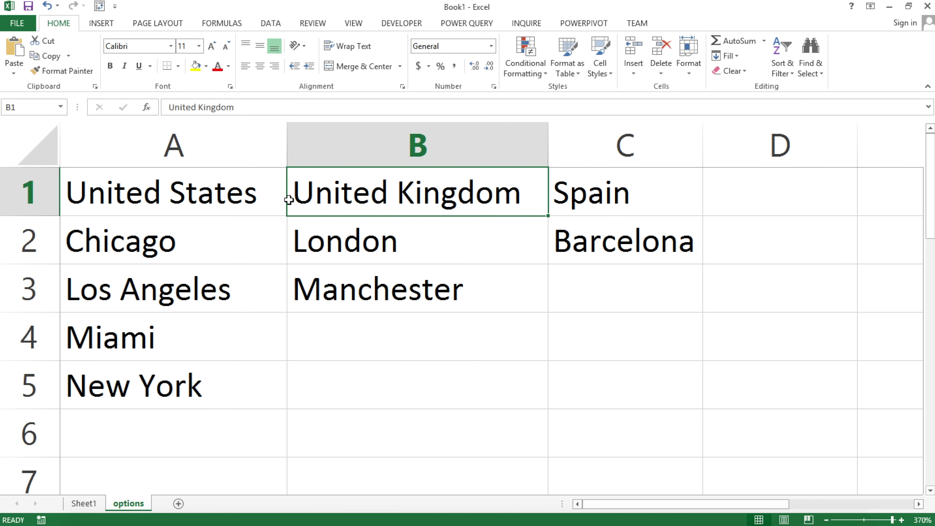
{"action": "left_click", "coordinate": [727, 195]}
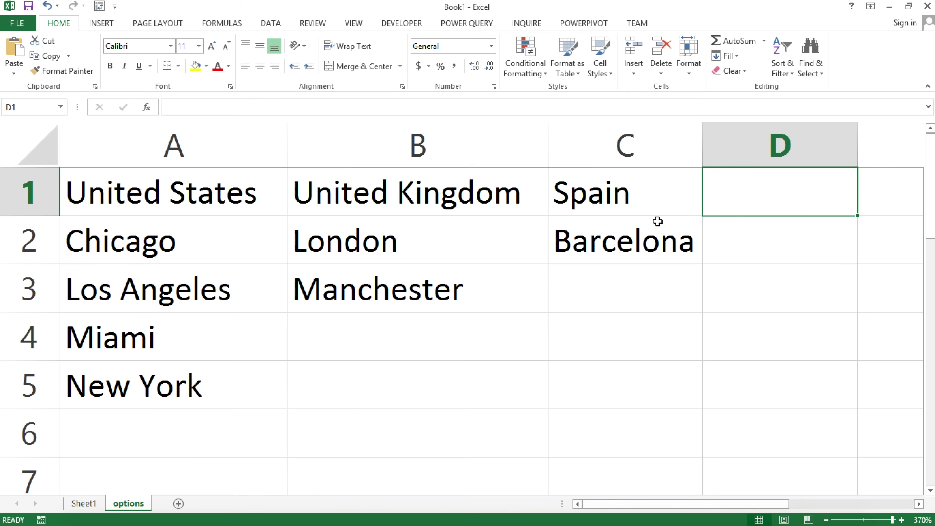
{"action": "left_click", "coordinate": [627, 207]}
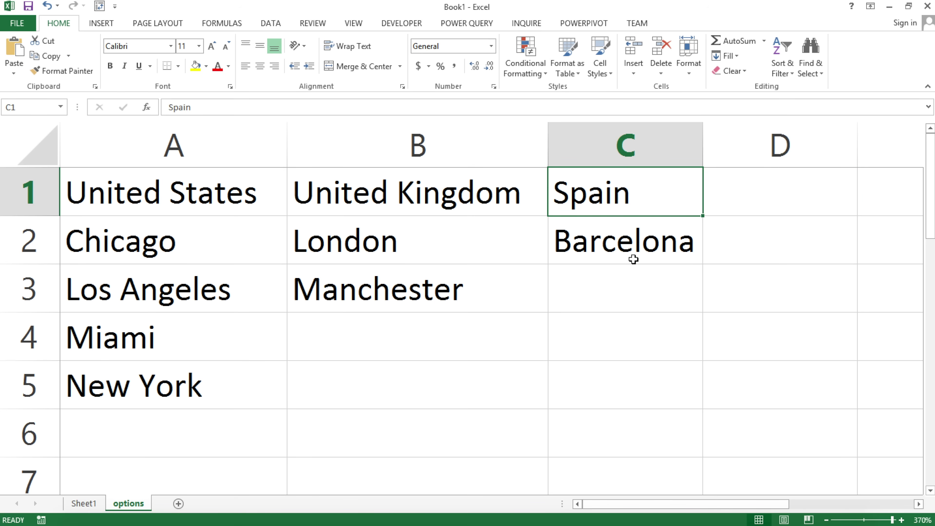
{"action": "left_click", "coordinate": [313, 213]}
{"action": "left_click", "coordinate": [263, 210]}
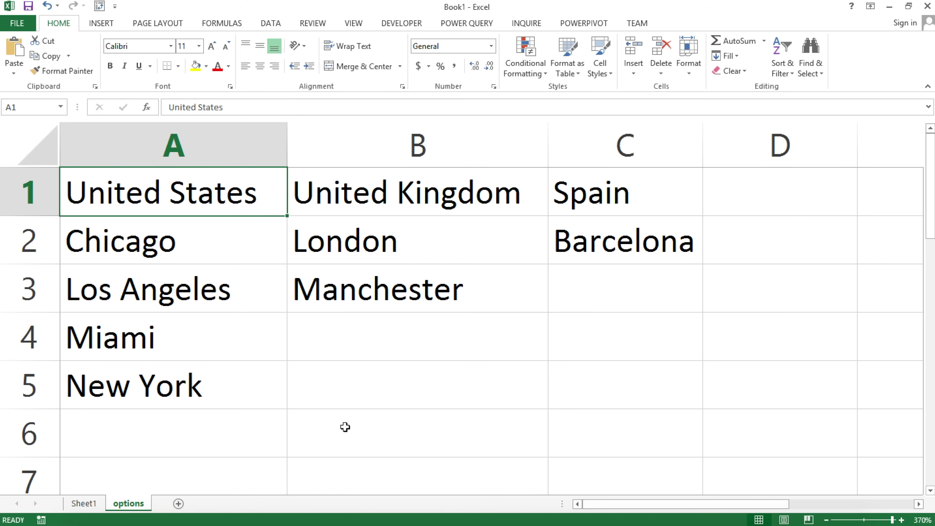
Step: Enter the function names OFFSET, COUNTA and MATCH in cells B6, C6 and D6
{"action": "left_click", "coordinate": [349, 443]}
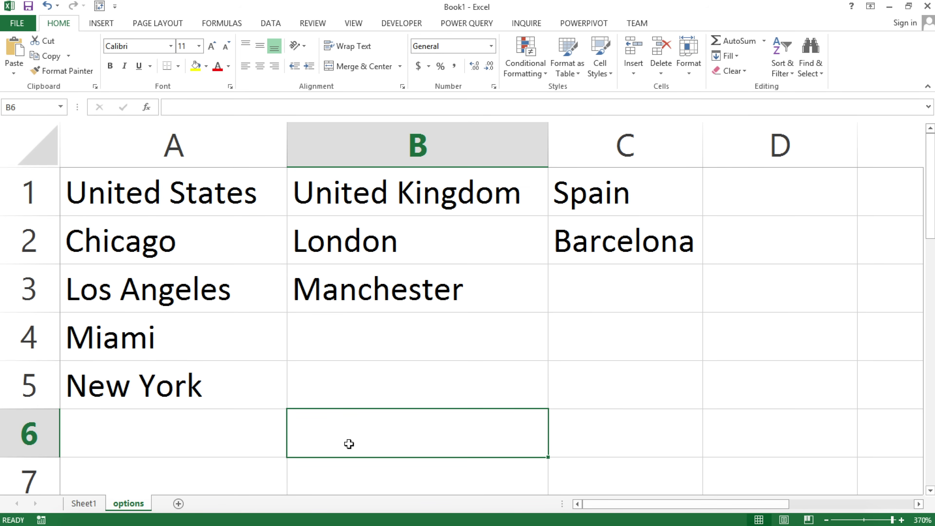
{"action": "type", "text": "OFFSET"}
{"action": "key", "text": "Tab"}
{"action": "type", "text": "CO"}
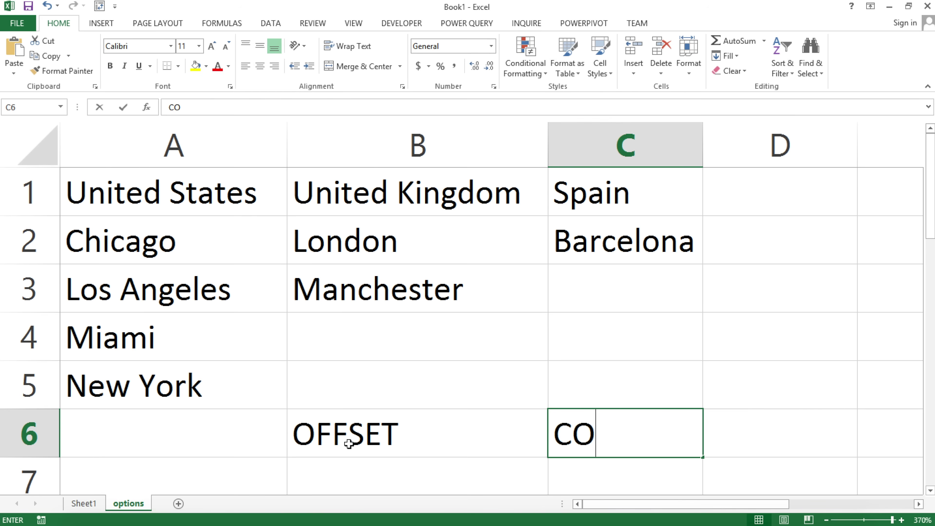
{"action": "type", "text": "UNTA"}
{"action": "key", "text": "Tab"}
{"action": "type", "text": "MATCH"}
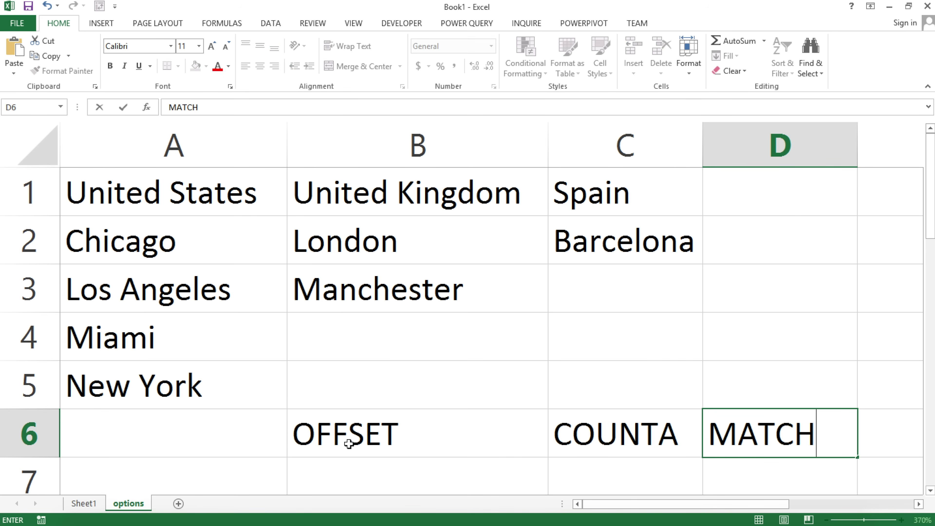
Step: Enter =COUNTA(B1:B5) in cell C5 to count the filled cells of the United Kingdom column
{"action": "left_click", "coordinate": [591, 441]}
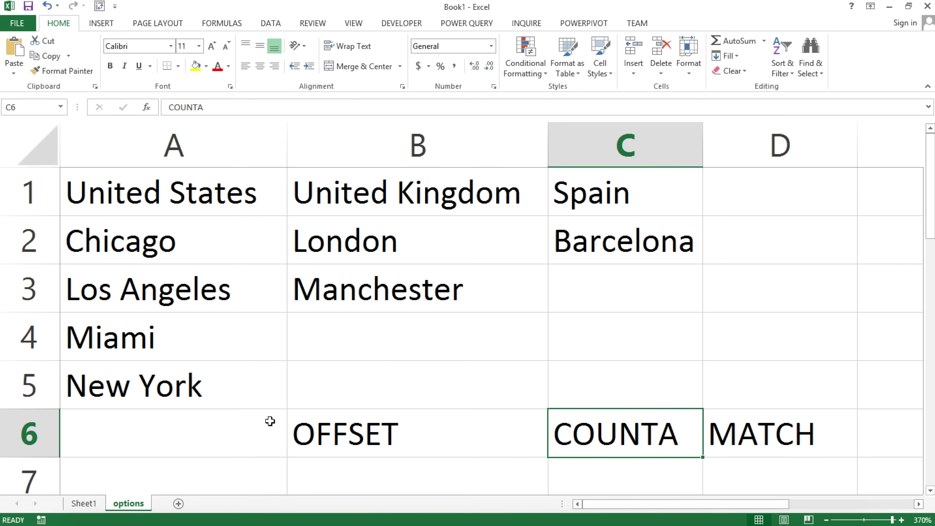
{"action": "left_click", "coordinate": [627, 375]}
{"action": "type", "text": "=counta"}
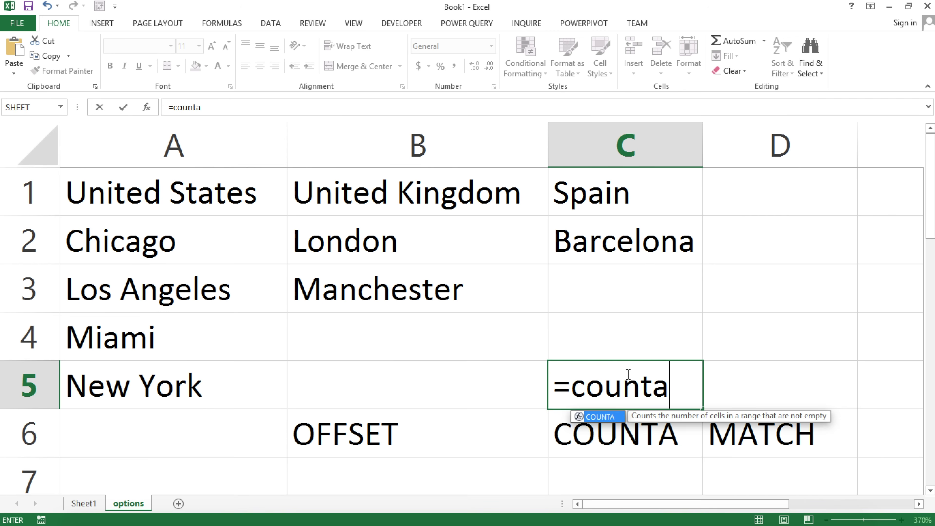
{"action": "key", "text": "Tab"}
{"action": "left_click_drag", "start_coordinate": [403, 201], "coordinate": [388, 383]}
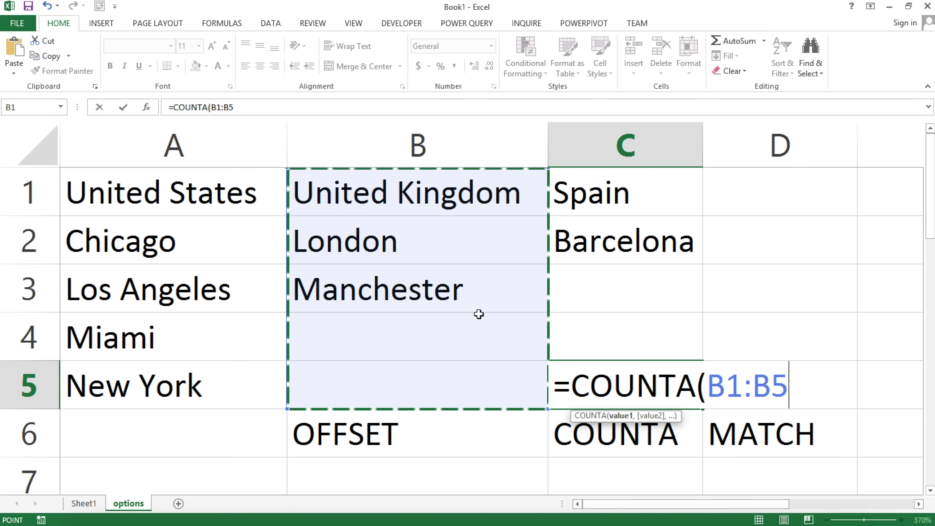
{"action": "key", "text": "Return"}
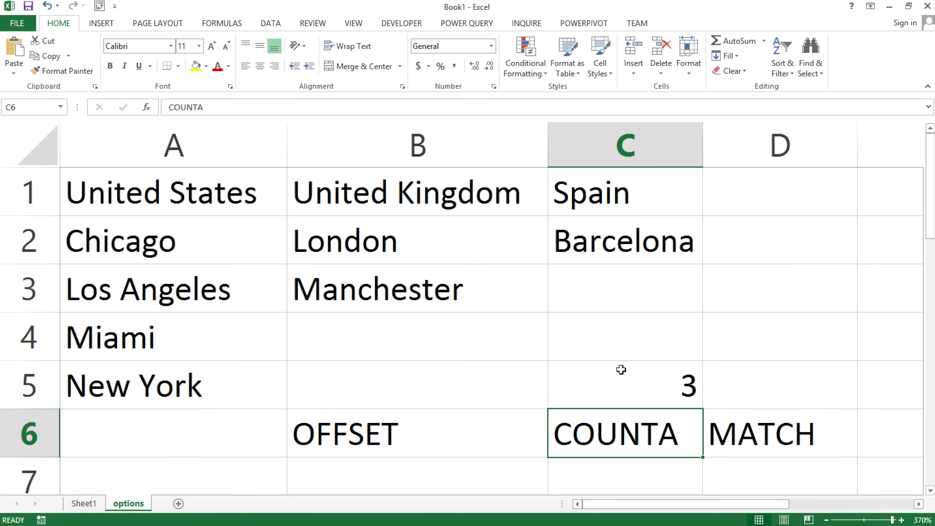
Step: Inspect the range used by the COUNTA formula in C5, and undo the formula's entry
{"action": "left_click", "coordinate": [630, 395]}
{"action": "double_click", "coordinate": [635, 390]}
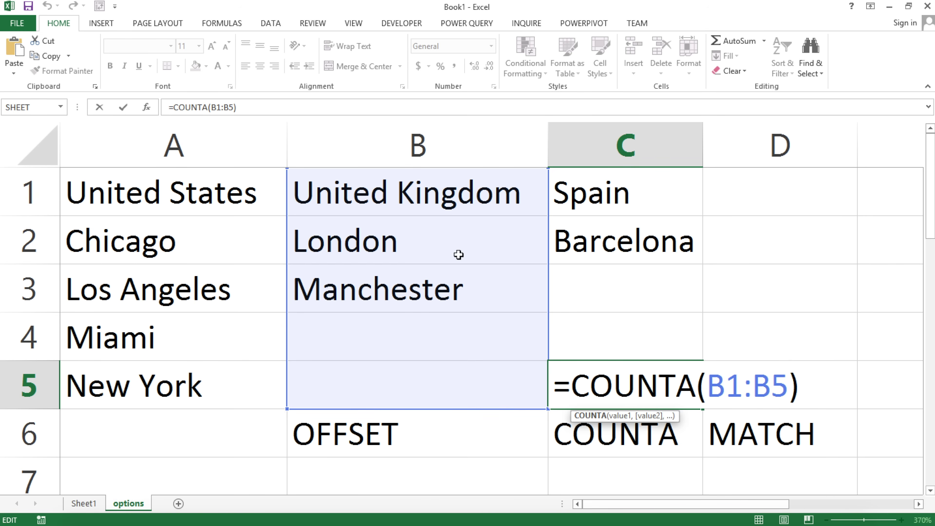
{"action": "key", "text": "Escape"}
{"action": "key", "text": "ctrl+z"}
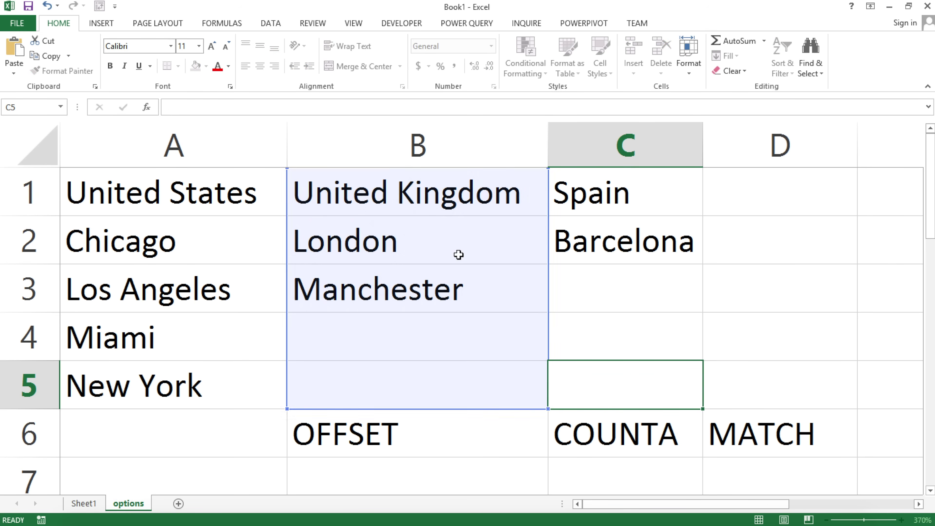
Step: Clear the COUNTA label from cell C6
{"action": "key", "text": "Down"}
{"action": "key", "text": "Up"}
{"action": "key", "text": "Down"}
{"action": "key", "text": "Down"}
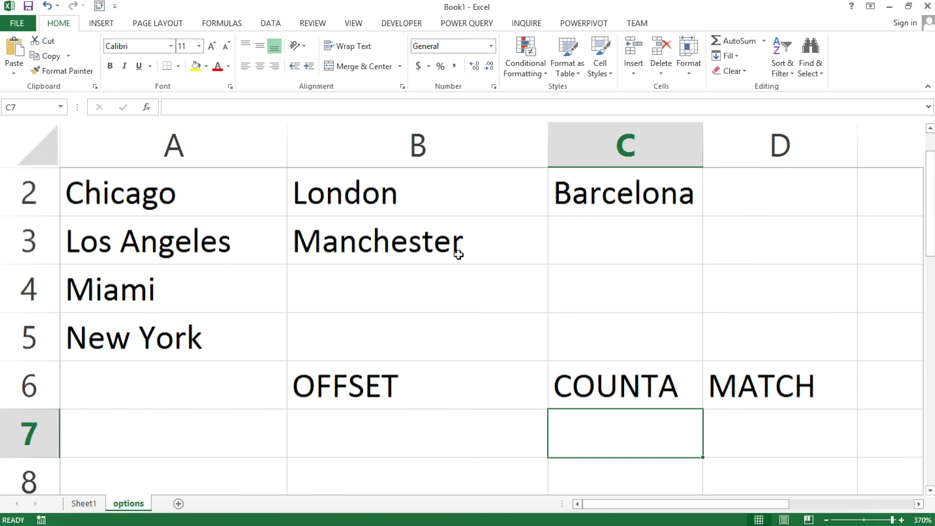
{"action": "key", "text": "Up"}
{"action": "key", "text": "Delete"}
{"action": "key", "text": "Right"}
{"action": "key", "text": "Left"}
Step: Enter Spain in cell C6 as the country to look up
{"action": "key", "text": "Up"}
{"action": "key", "text": "Up"}
{"action": "key", "text": "Up"}
{"action": "key", "text": "Up"}
{"action": "key", "text": "Up"}
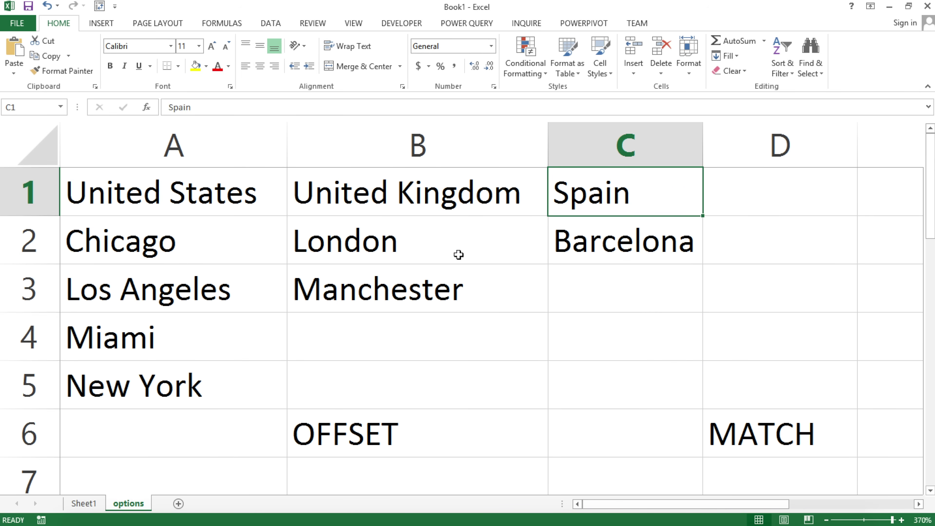
{"action": "key", "text": "Down"}
{"action": "key", "text": "Down"}
{"action": "key", "text": "Down"}
{"action": "key", "text": "Down"}
{"action": "key", "text": "Down"}
{"action": "key", "text": "Down"}
{"action": "key", "text": "Up"}
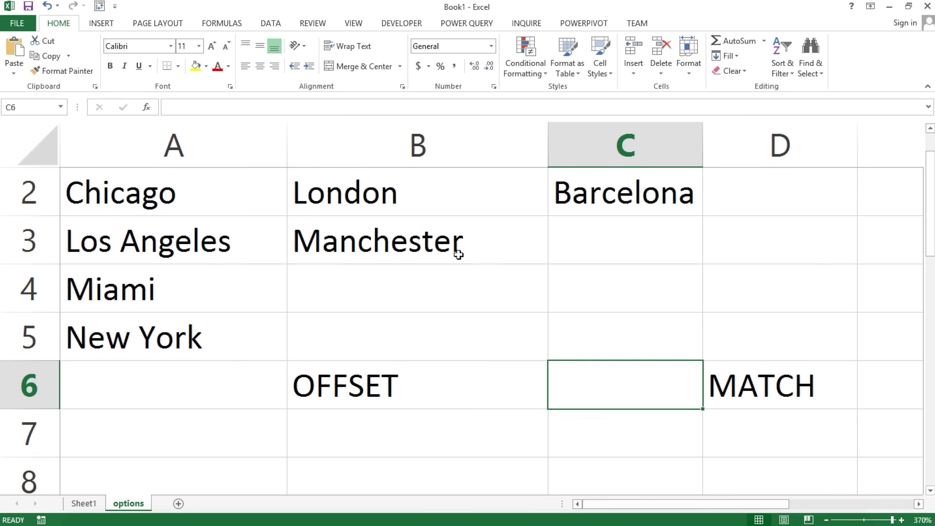
{"action": "type", "text": "Spain"}
{"action": "key", "text": "Return"}
{"action": "key", "text": "Up"}
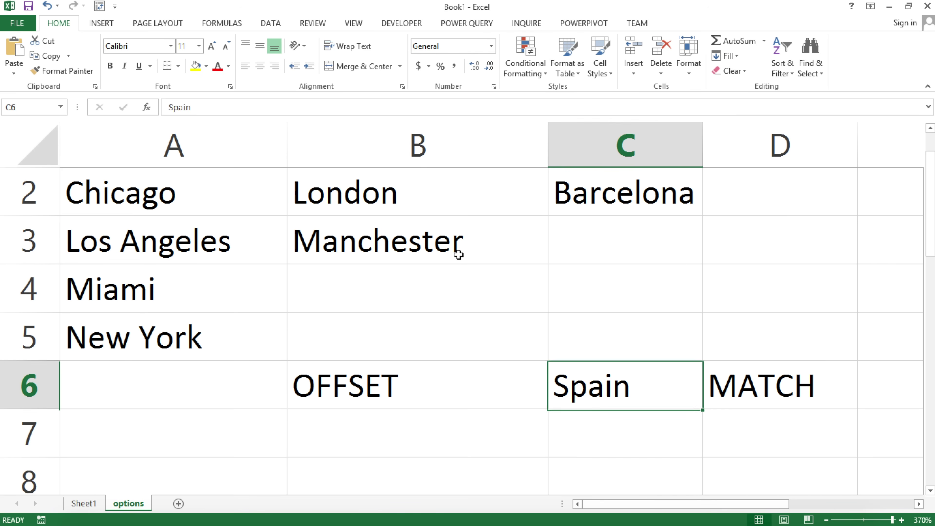
Step: Start a MATCH formula in D6 with C6 as lookup value and the absolute range $A$1:$C$1 as lookup array
{"action": "key", "text": "Right"}
{"action": "scroll", "coordinate": [512, 191], "scroll_direction": "up", "scroll_amount": 1}
{"action": "scroll", "coordinate": [509, 200], "scroll_direction": "down", "scroll_amount": 1}
{"action": "scroll", "coordinate": [510, 202], "scroll_direction": "up", "scroll_amount": 1}
{"action": "type", "text": "=ma"}
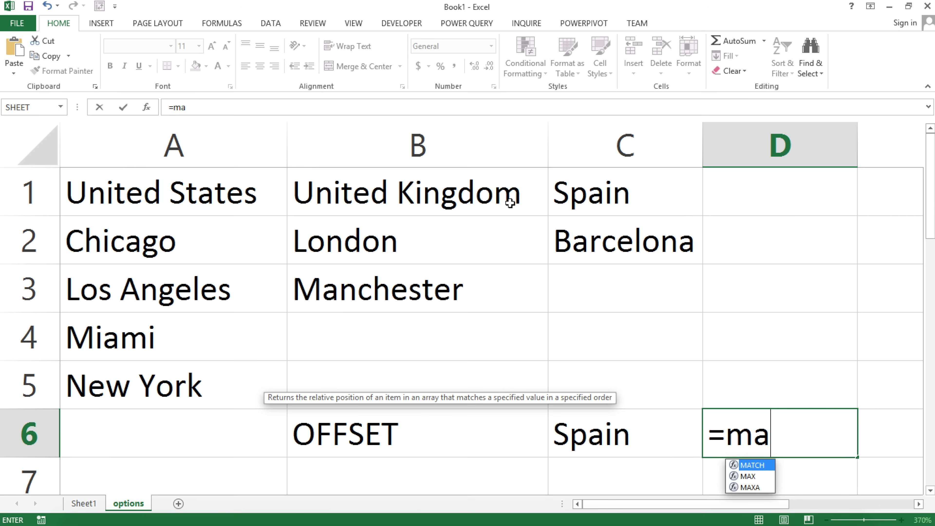
{"action": "key", "text": "Tab"}
{"action": "left_click", "coordinate": [609, 433]}
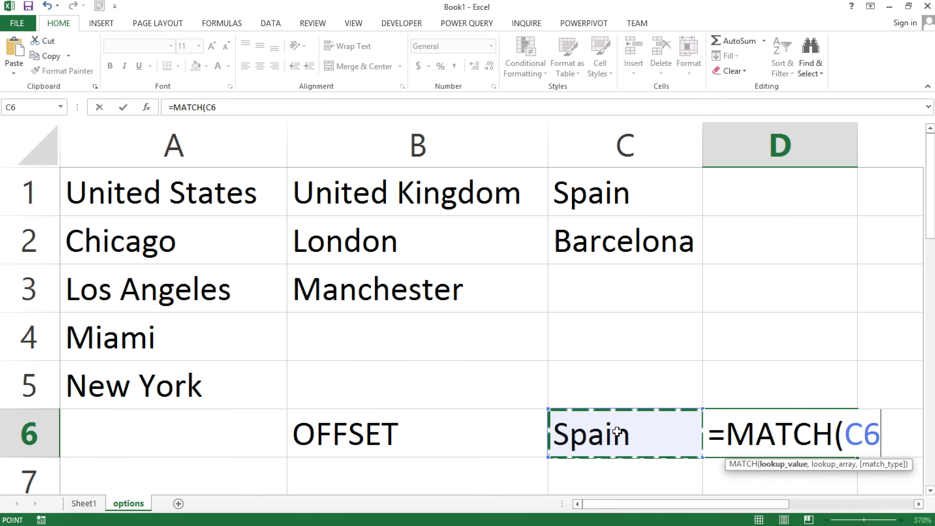
{"action": "type", "text": ","}
{"action": "left_click_drag", "start_coordinate": [111, 191], "coordinate": [605, 188]}
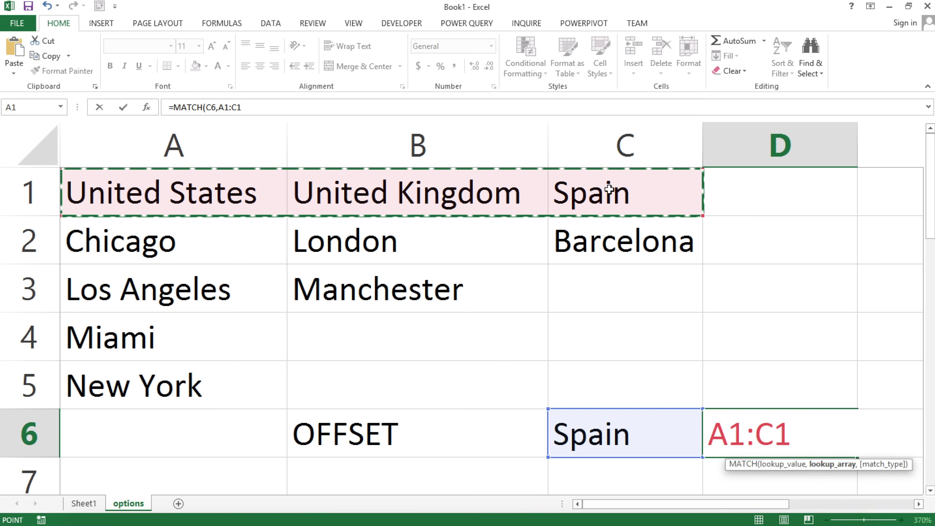
{"action": "key", "text": "F4"}
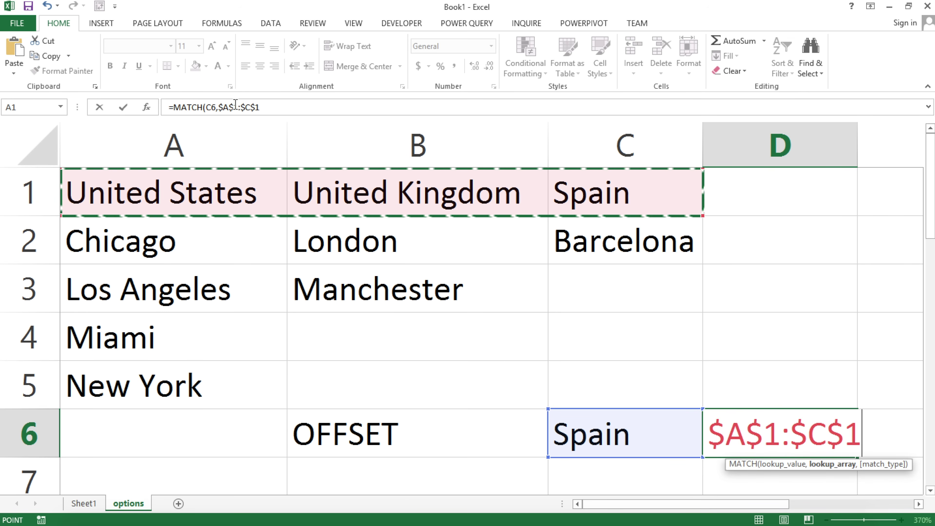
Step: Complete the MATCH formula in D6 with match type 0 for an exact match
{"action": "left_click", "coordinate": [286, 107]}
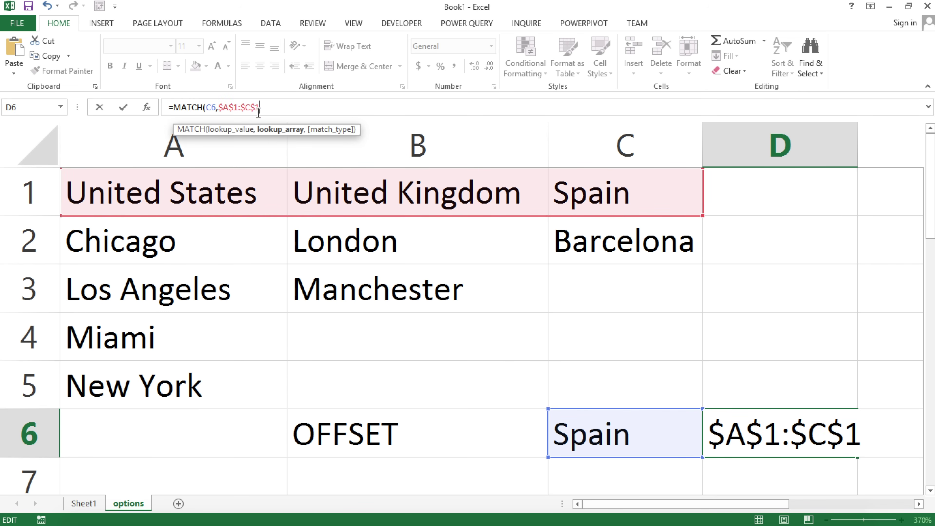
{"action": "left_click_drag", "start_coordinate": [169, 107], "coordinate": [281, 115]}
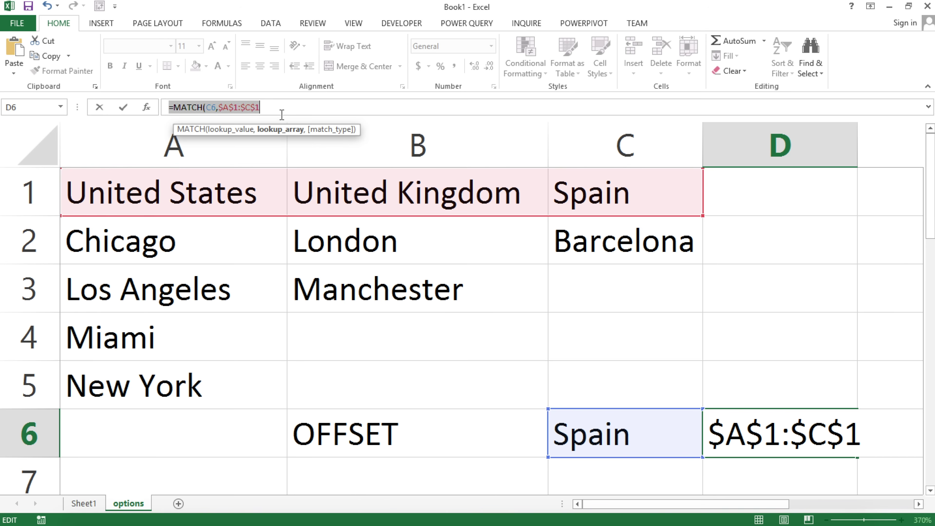
{"action": "left_click", "coordinate": [276, 107]}
{"action": "double_click", "coordinate": [210, 107]}
{"action": "left_click", "coordinate": [290, 109]}
{"action": "type", "text": ","}
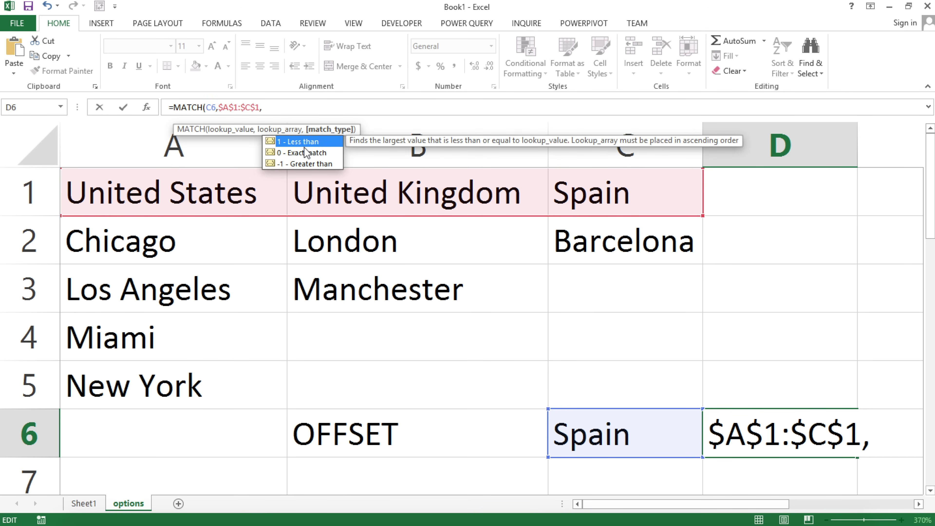
{"action": "type", "text": "0)"}
{"action": "key", "text": "Return"}
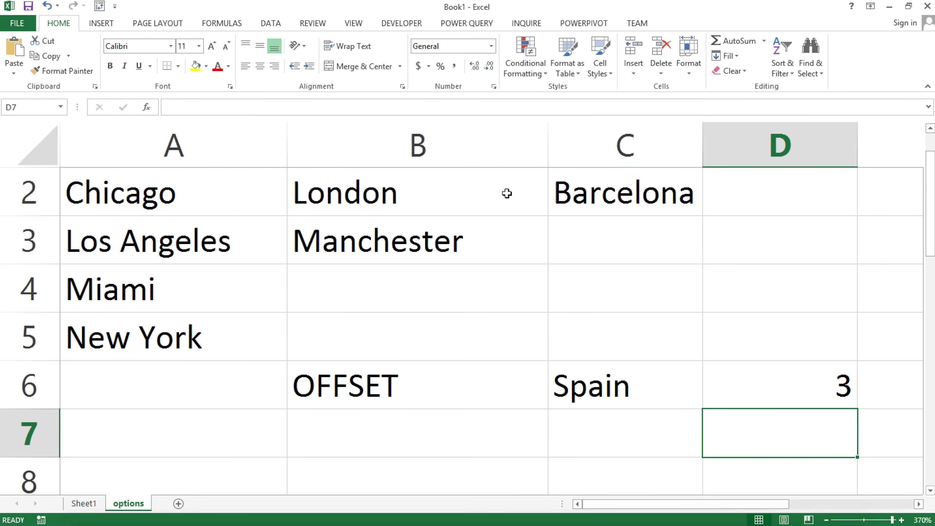
Step: Compare the lookup country in C6 with the order of the country headers in A1:C1
{"action": "left_click", "coordinate": [648, 431]}
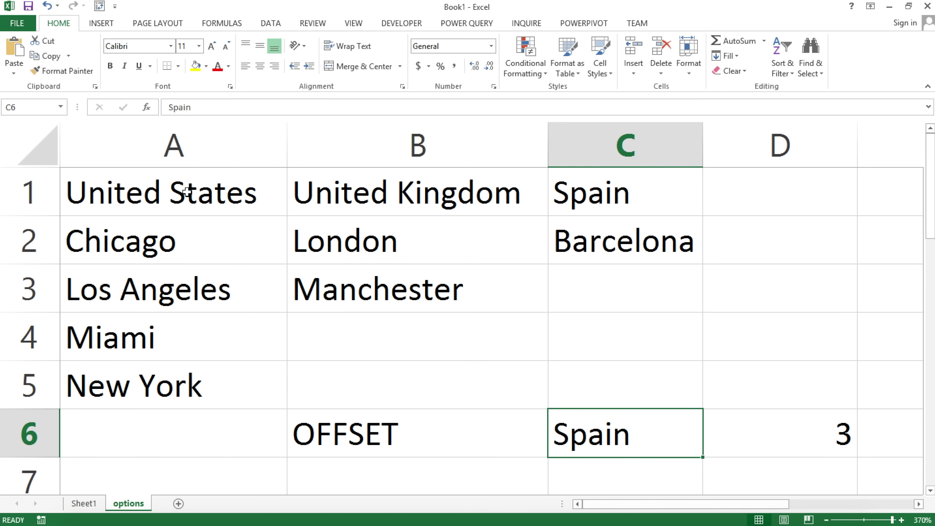
{"action": "left_click", "coordinate": [232, 190]}
{"action": "left_click", "coordinate": [342, 189]}
{"action": "left_click", "coordinate": [612, 181]}
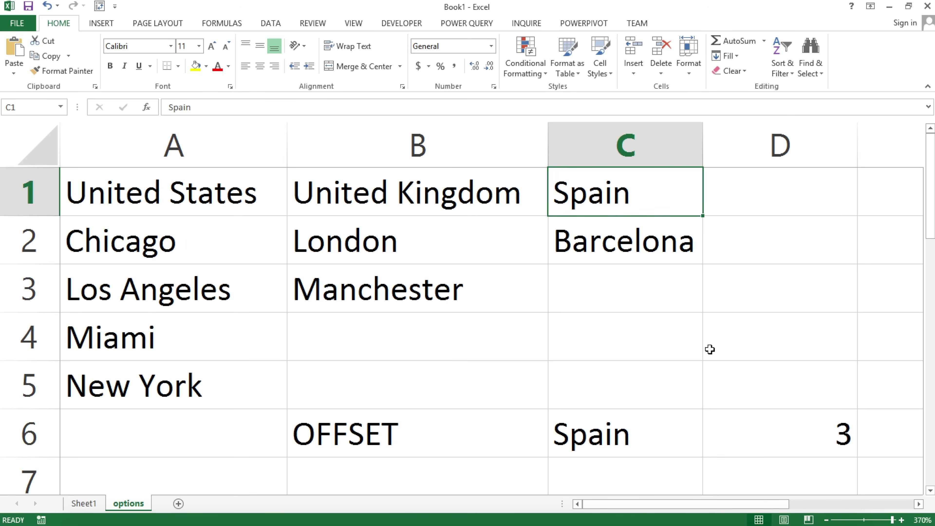
{"action": "left_click", "coordinate": [313, 190]}
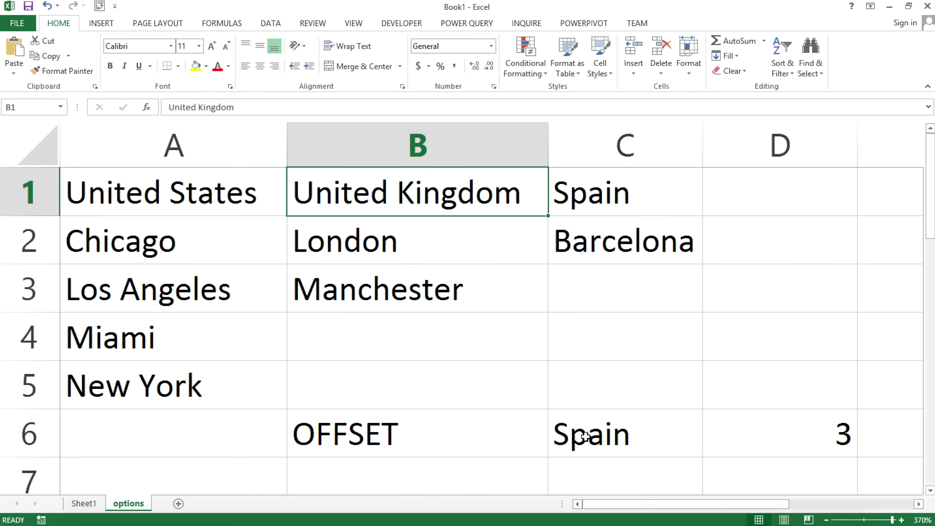
Step: Copy United Kingdom from B1 into C6 to test the MATCH formula in D6 with another country
{"action": "key", "text": "ctrl+c"}
{"action": "left_click", "coordinate": [641, 439]}
{"action": "key", "text": "ctrl+v"}
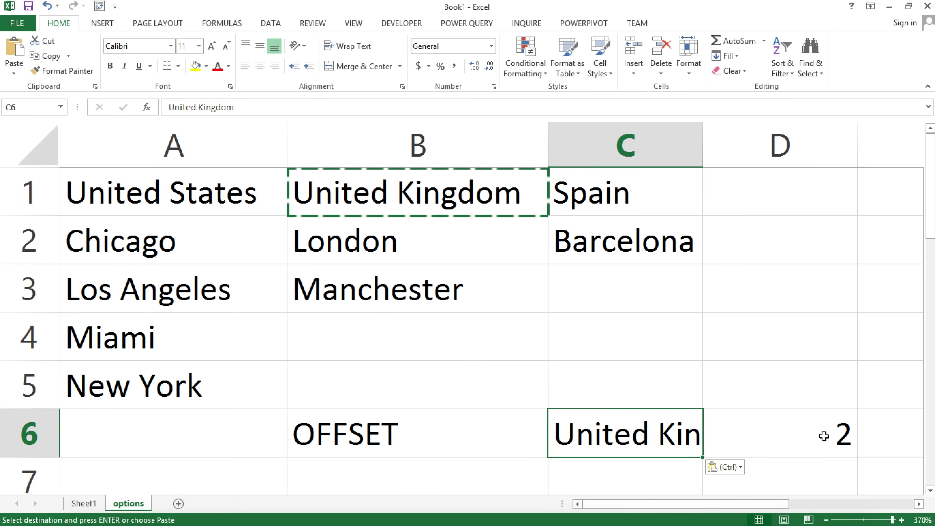
{"action": "left_click", "coordinate": [825, 436]}
{"action": "left_click", "coordinate": [258, 195]}
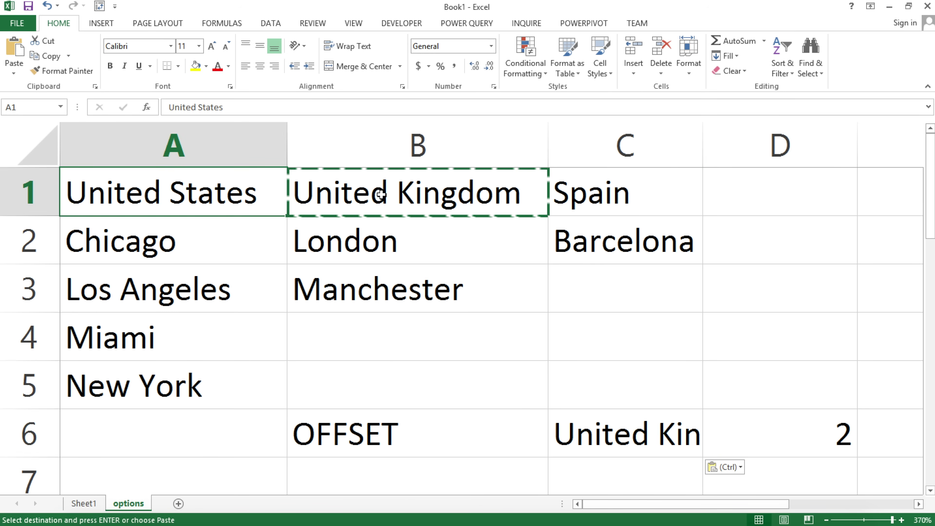
{"action": "left_click", "coordinate": [397, 193]}
Step: Replace the lookup country in C6 with a copy of United States from A1 and check the MATCH formula in D6
{"action": "left_click", "coordinate": [173, 180]}
{"action": "key", "text": "ctrl+c"}
{"action": "left_click", "coordinate": [615, 428]}
{"action": "key", "text": "ctrl+v"}
{"action": "left_click", "coordinate": [812, 436]}
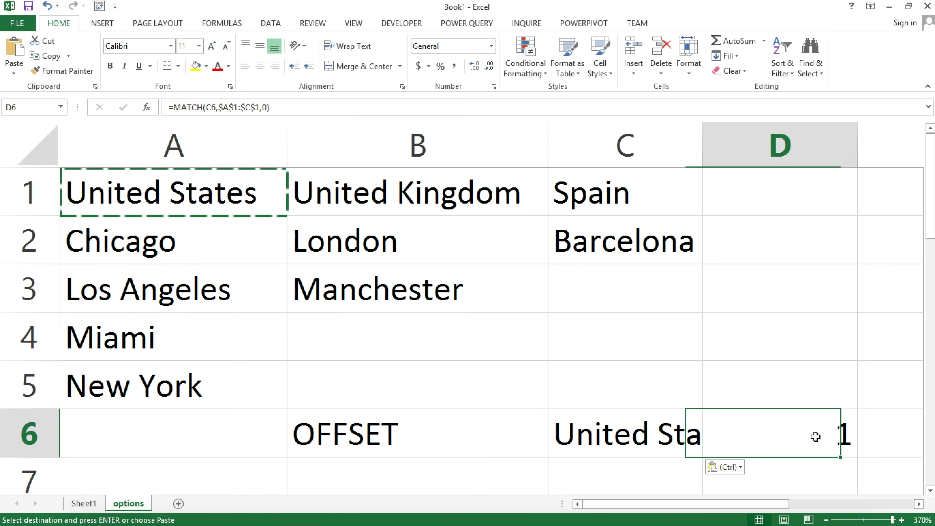
Step: Cancel the copy selection and clear the lookup country and MATCH formula from C6:D6
{"action": "left_click", "coordinate": [109, 179]}
{"action": "key", "text": "Escape"}
{"action": "left_click_drag", "start_coordinate": [605, 442], "coordinate": [718, 424]}
{"action": "key", "text": "Delete"}
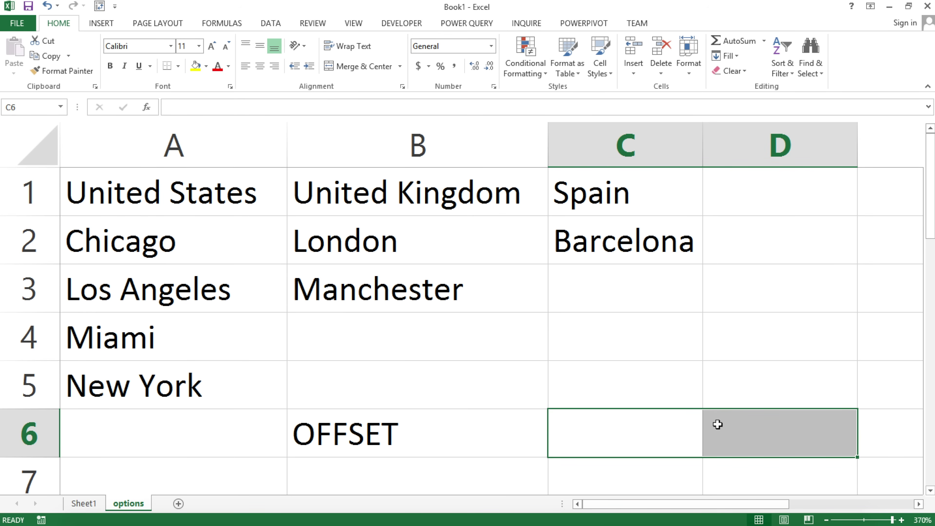
Step: Replace the text in B6 with the start of an OFFSET formula using the absolute reference $A$1
{"action": "key", "text": "Left"}
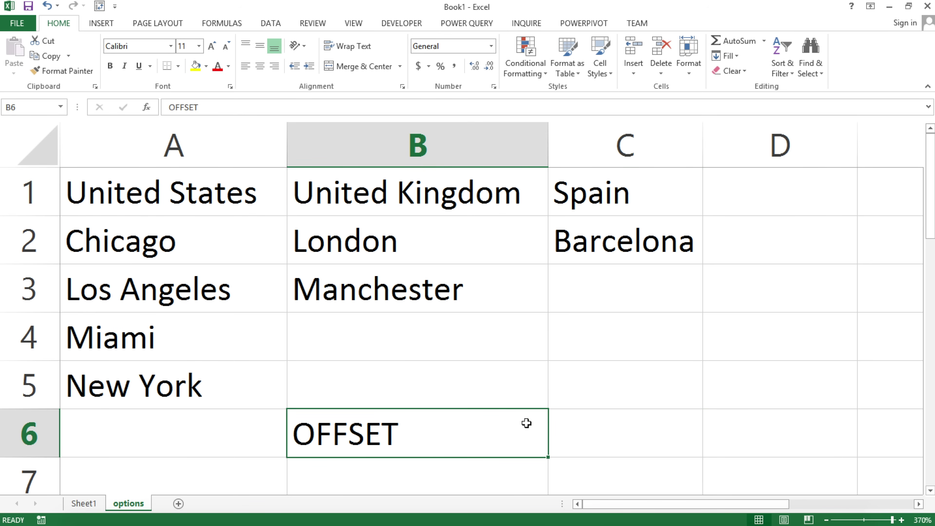
{"action": "type", "text": "=of"}
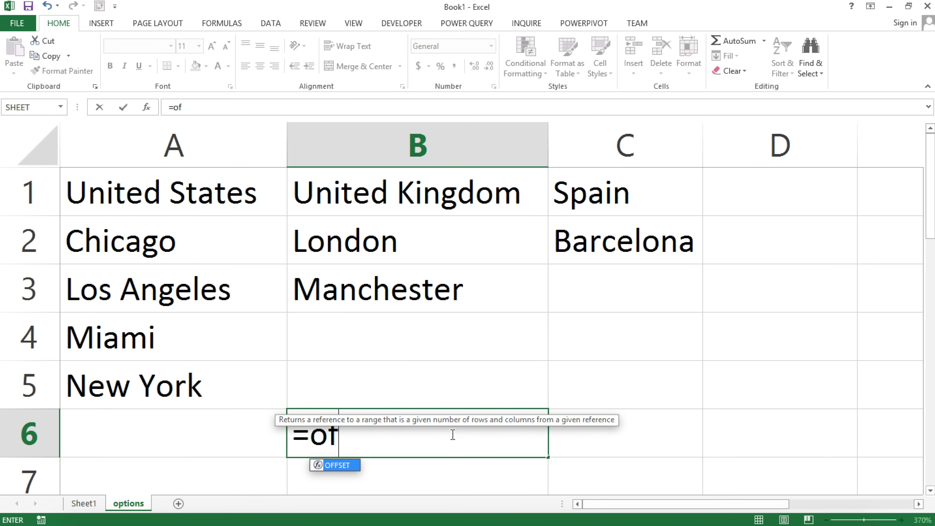
{"action": "key", "text": "Tab"}
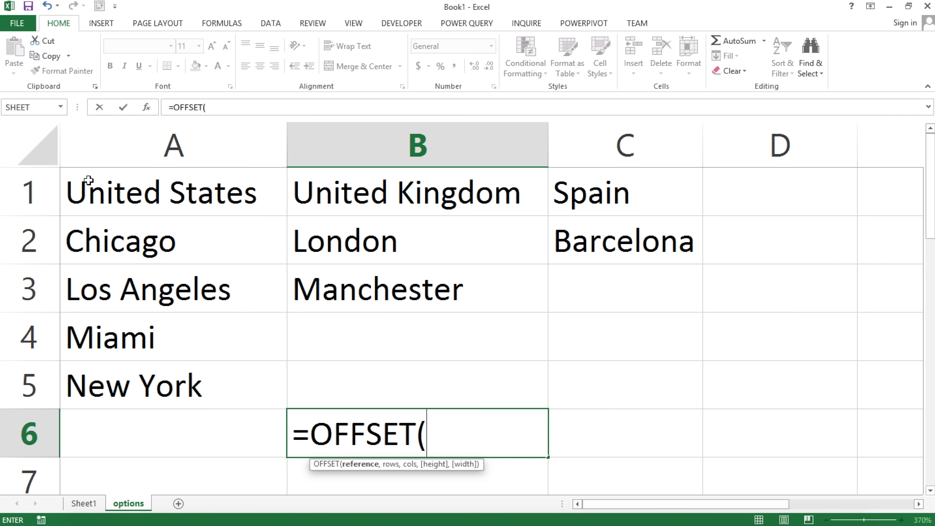
{"action": "left_click", "coordinate": [125, 197]}
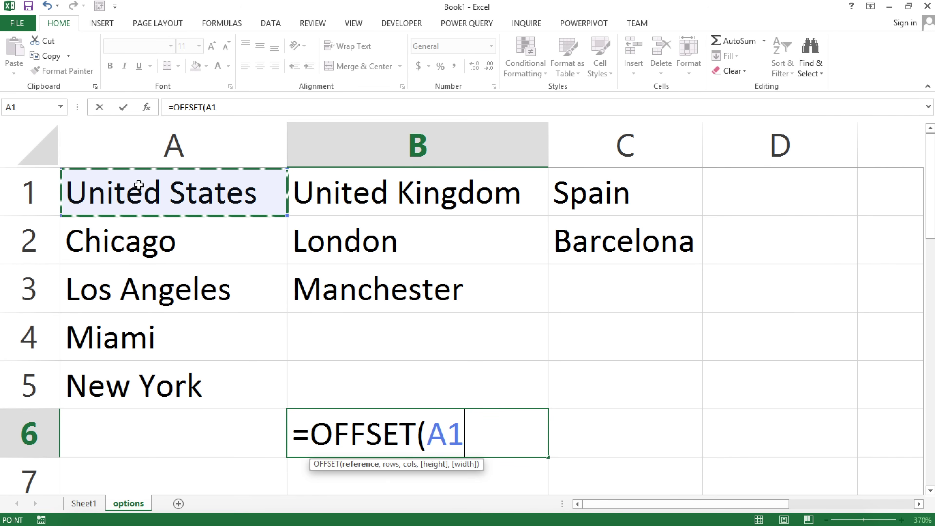
{"action": "key", "text": "F4"}
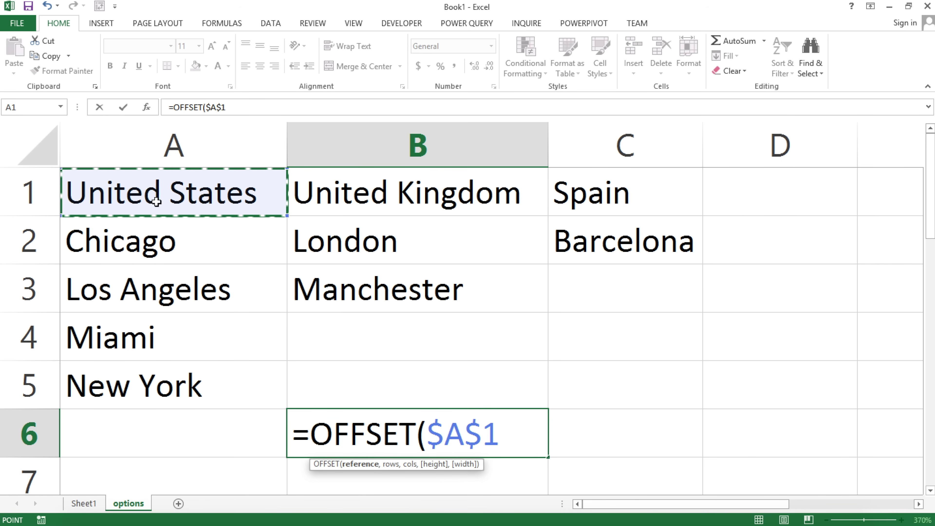
Step: Complete the OFFSET formula in B6 with 1 for rows and 1 for columns
{"action": "type", "text": ","}
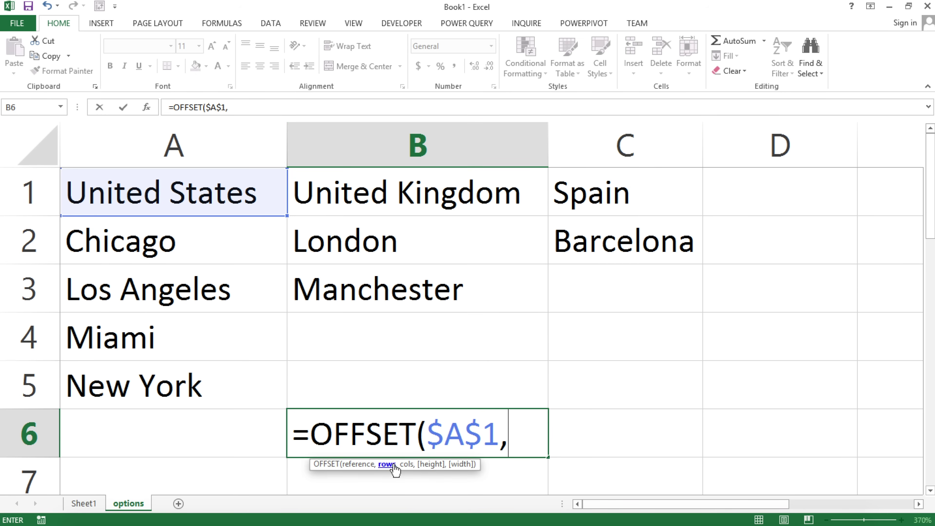
{"action": "type", "text": "1,"}
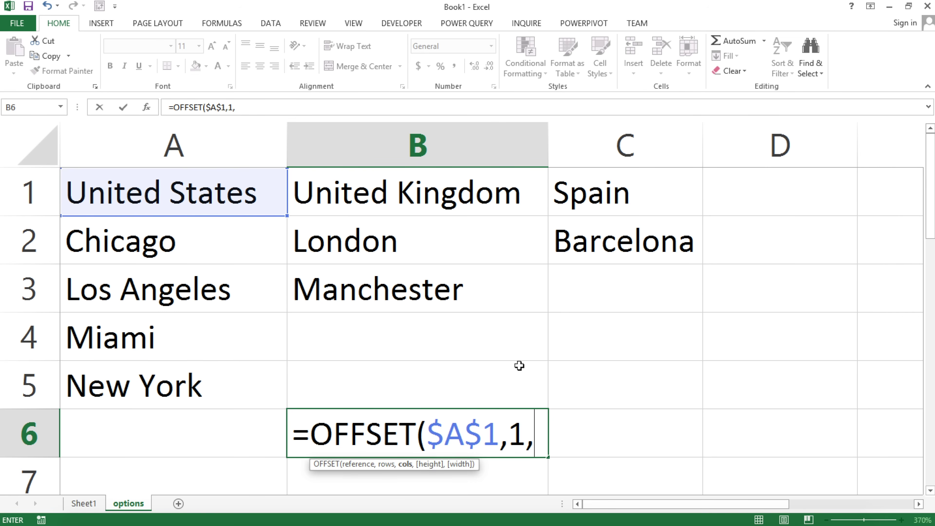
{"action": "type", "text": "1)"}
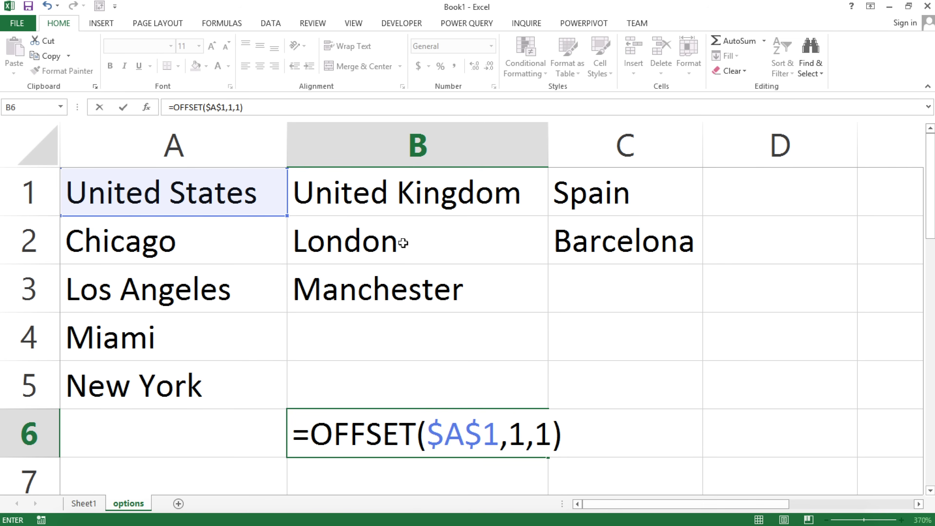
{"action": "key", "text": "Return"}
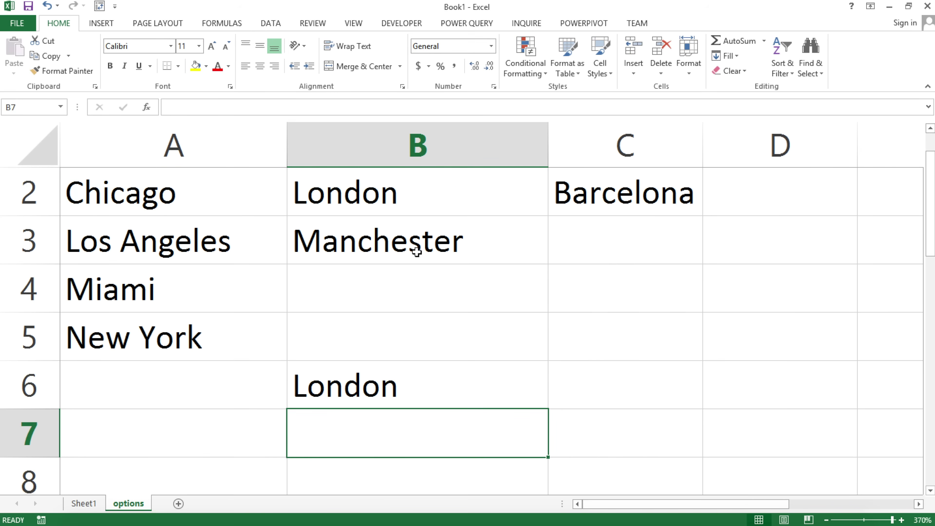
Step: Change the OFFSET arguments in B6 to 0 rows and 0 columns, and add a height of 4
{"action": "scroll", "coordinate": [527, 436], "scroll_direction": "up", "scroll_amount": 1}
{"action": "double_click", "coordinate": [527, 436]}
{"action": "key", "text": "Delete"}
{"action": "type", "text": "0"}
{"action": "key", "text": "Right"}
{"action": "key", "text": "Delete"}
{"action": "type", "text": "0,"}
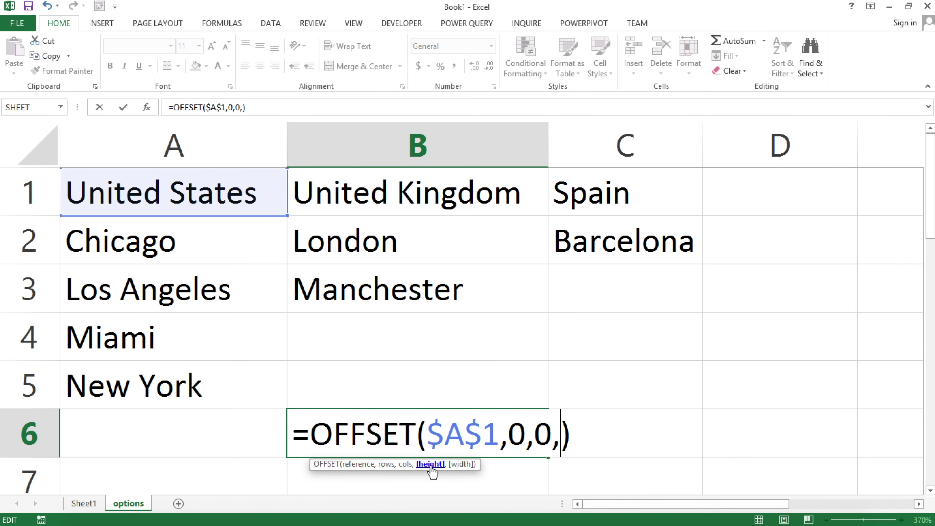
{"action": "type", "text": "4"}
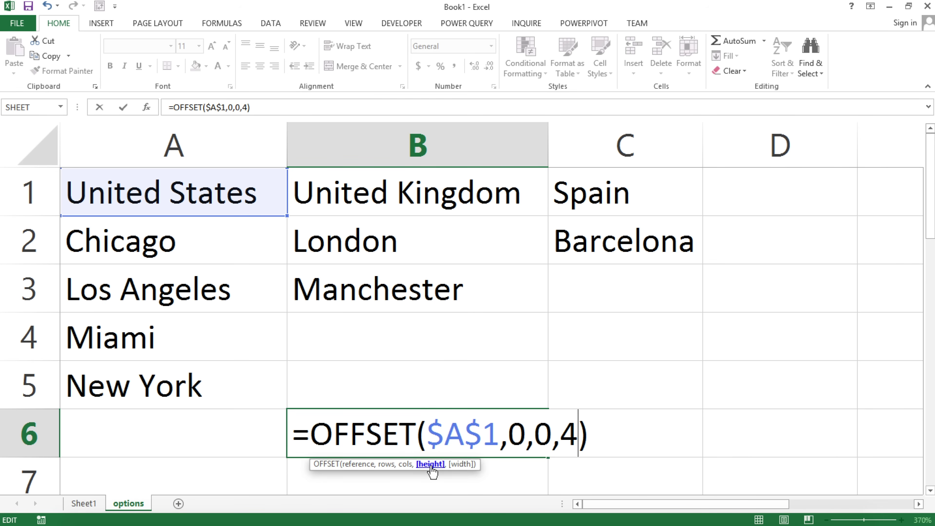
Step: Evaluate the OFFSET($A$1,0,0,4) expression in place in B6 to preview its array, and revert to the formula
{"action": "scroll", "coordinate": [297, 357], "scroll_direction": "down", "scroll_amount": 6}
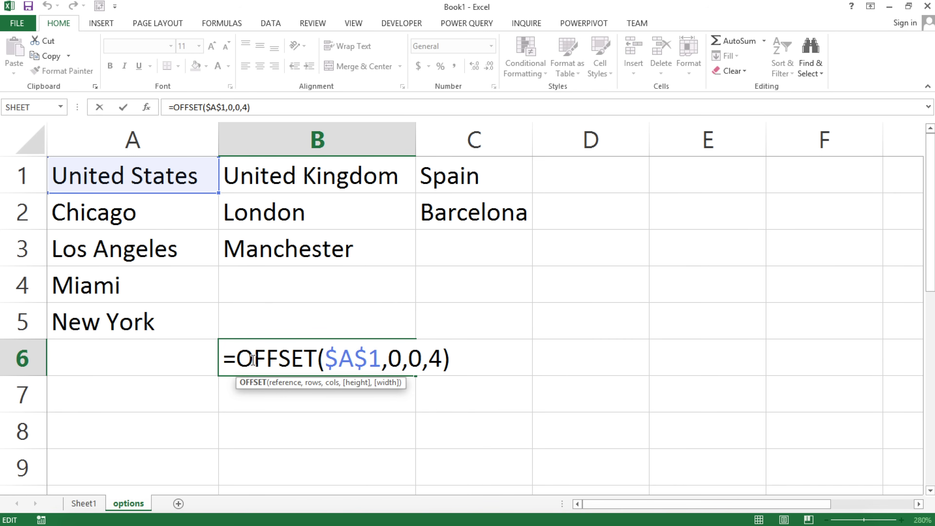
{"action": "left_click_drag", "start_coordinate": [239, 359], "coordinate": [334, 358]}
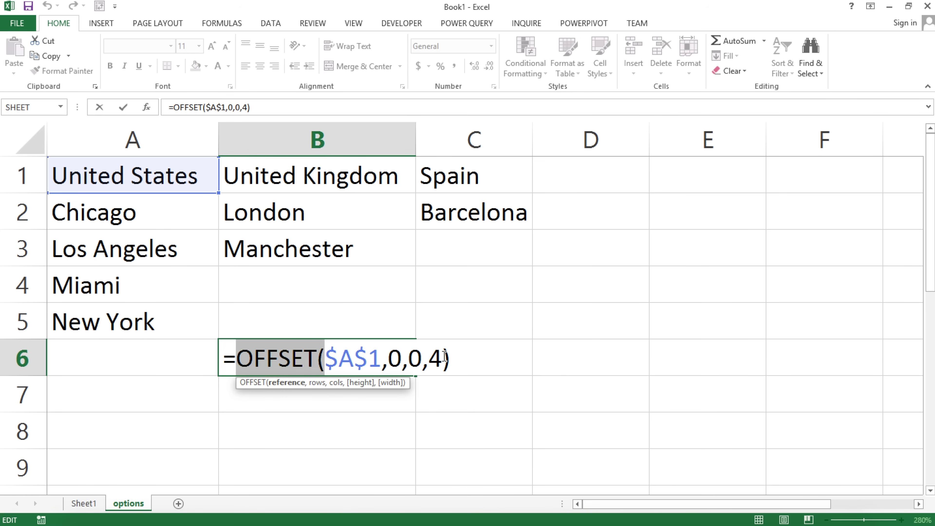
{"action": "left_click", "coordinate": [295, 365]}
{"action": "left_click_drag", "start_coordinate": [289, 362], "coordinate": [509, 366]}
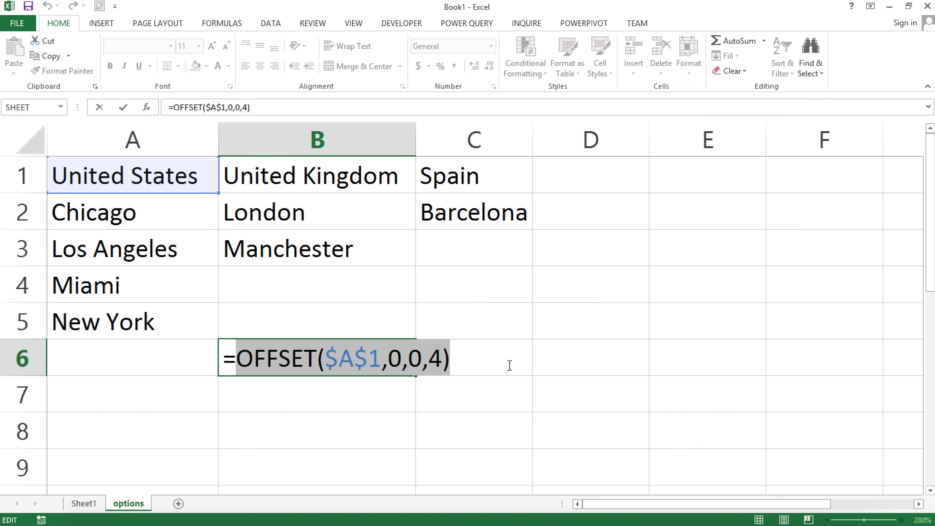
{"action": "key", "text": "F9"}
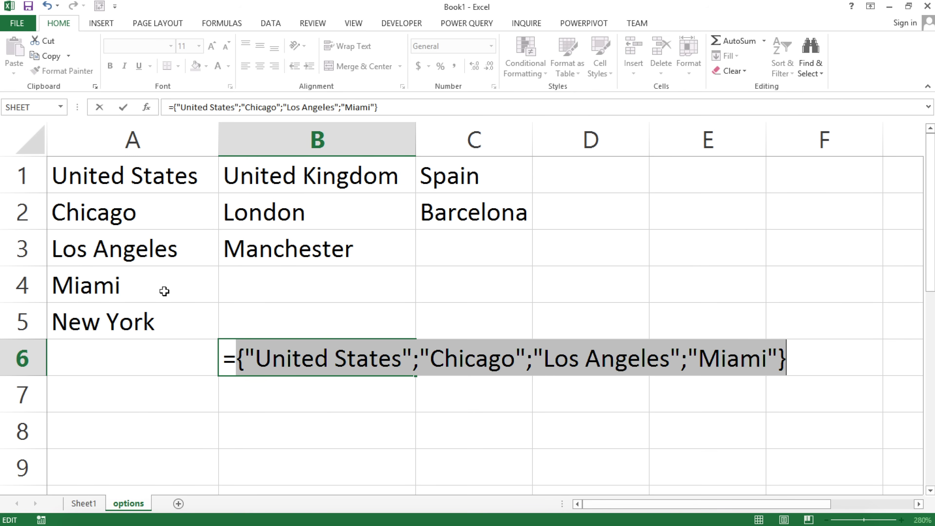
{"action": "key", "text": "ctrl+z"}
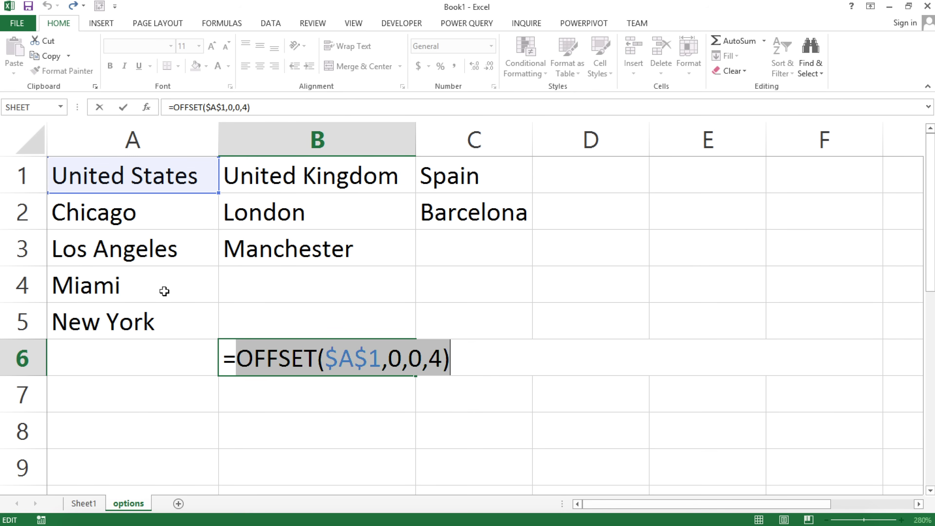
Step: Set the rows argument of the OFFSET formula in B6 to 1
{"action": "left_click", "coordinate": [407, 365]}
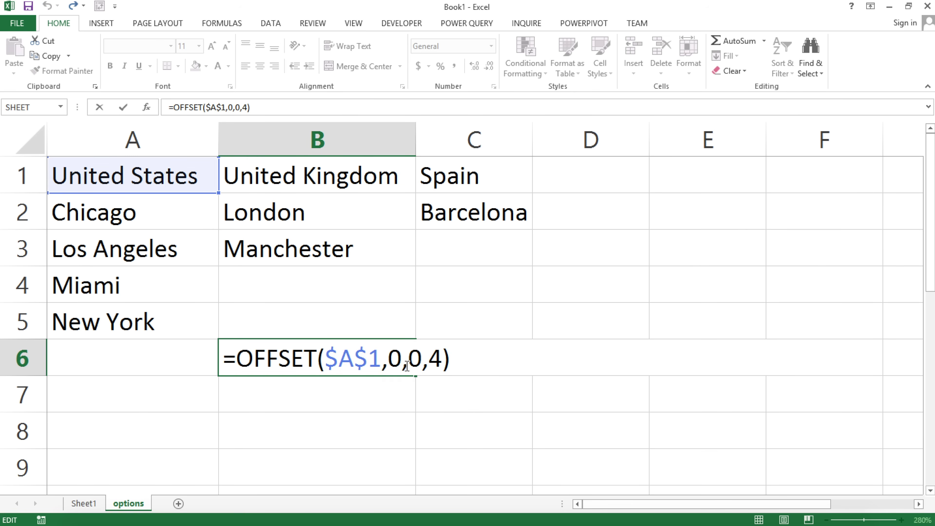
{"action": "double_click", "coordinate": [394, 359]}
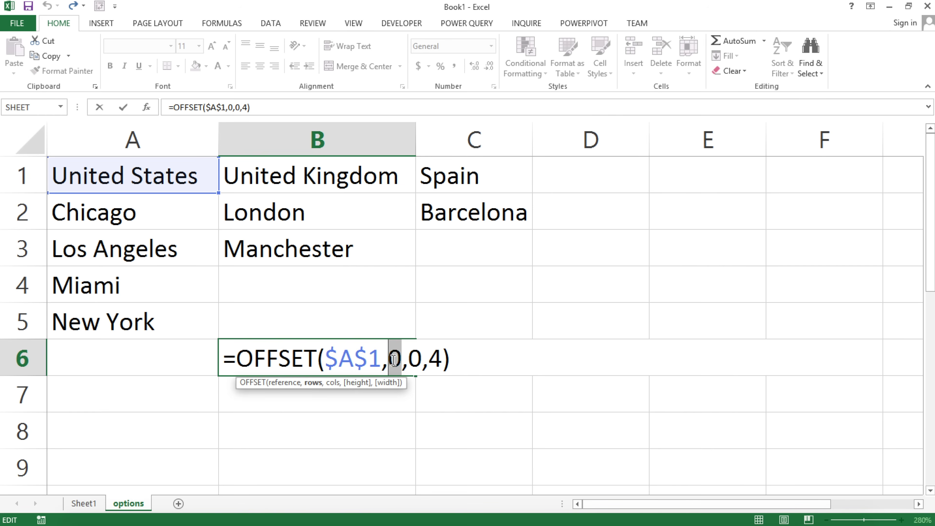
{"action": "type", "text": "1"}
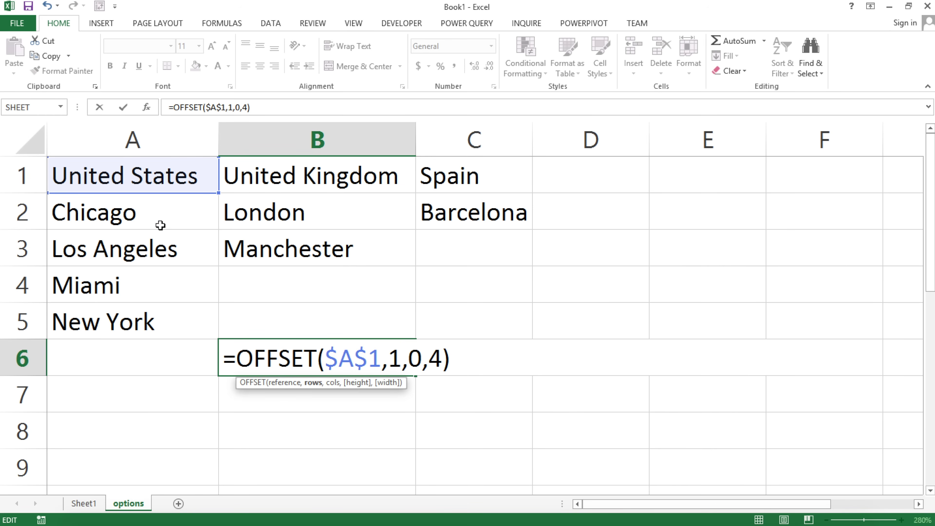
Step: Preview the array returned by OFFSET($A$1,1,0,4) in place, restore the formula and commit it in B6
{"action": "left_click_drag", "start_coordinate": [237, 357], "coordinate": [529, 360]}
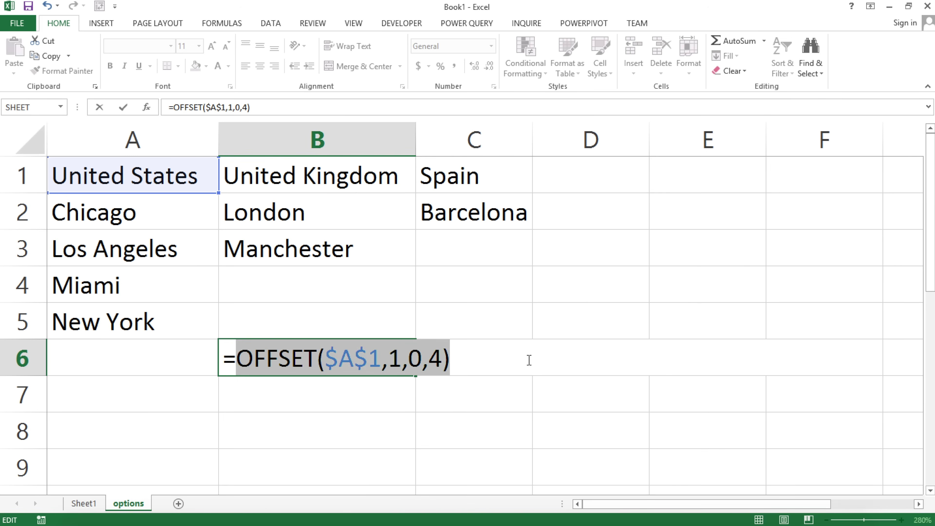
{"action": "key", "text": "F9"}
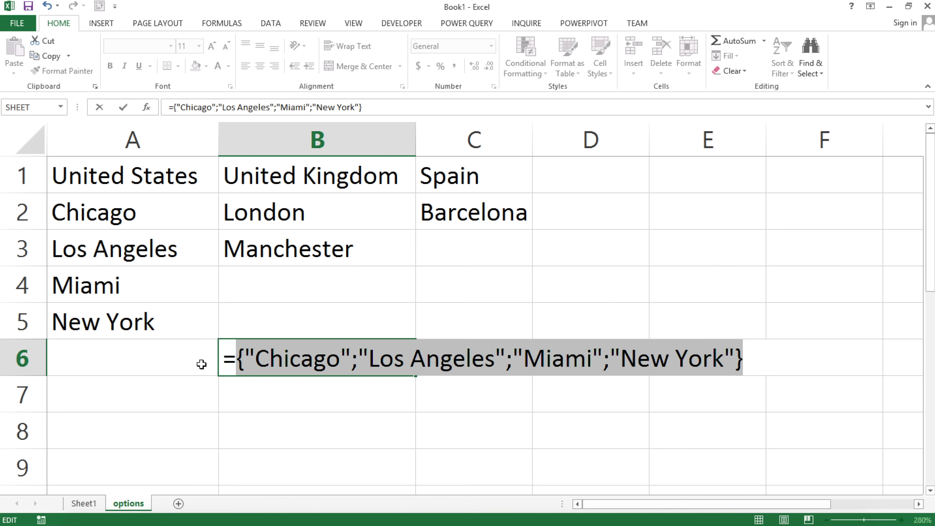
{"action": "key", "text": "ctrl+z"}
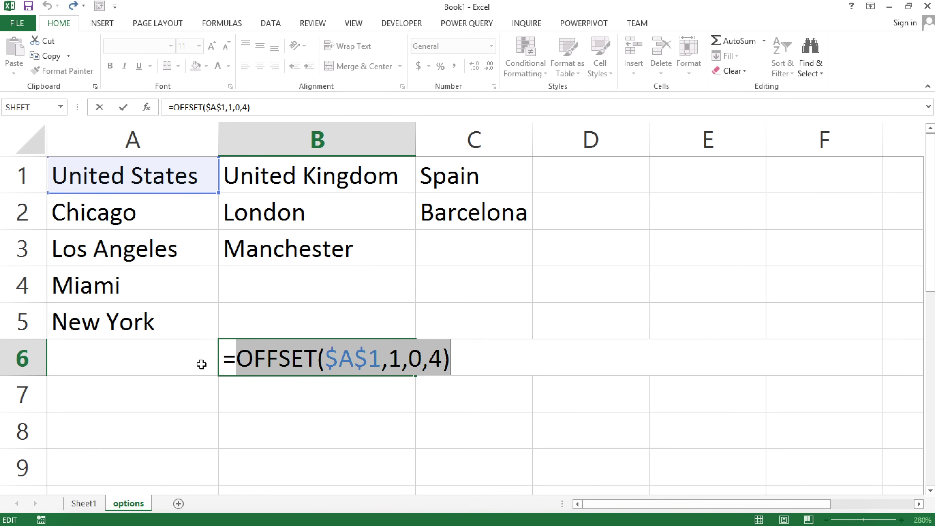
{"action": "key", "text": "Return"}
Step: Reopen the OFFSET formula in B6 and examine its height argument, leaving the formula as entered
{"action": "double_click", "coordinate": [311, 360]}
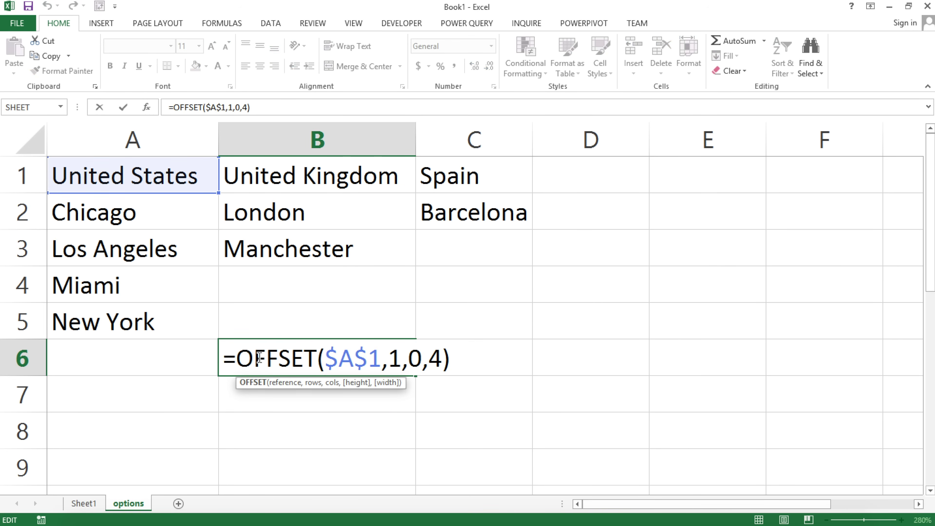
{"action": "key", "text": "Return"}
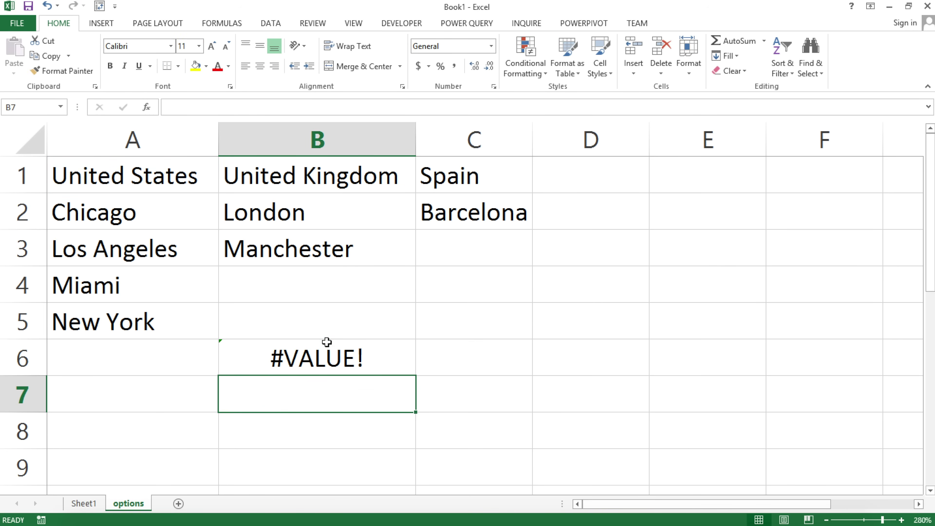
{"action": "left_click", "coordinate": [327, 344]}
{"action": "double_click", "coordinate": [327, 349]}
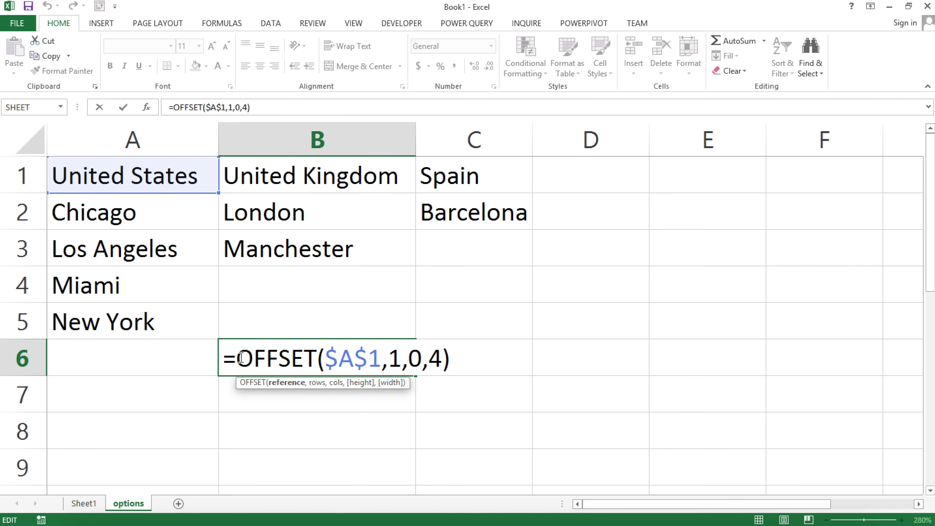
{"action": "left_click_drag", "start_coordinate": [242, 358], "coordinate": [450, 360]}
{"action": "double_click", "coordinate": [452, 360]}
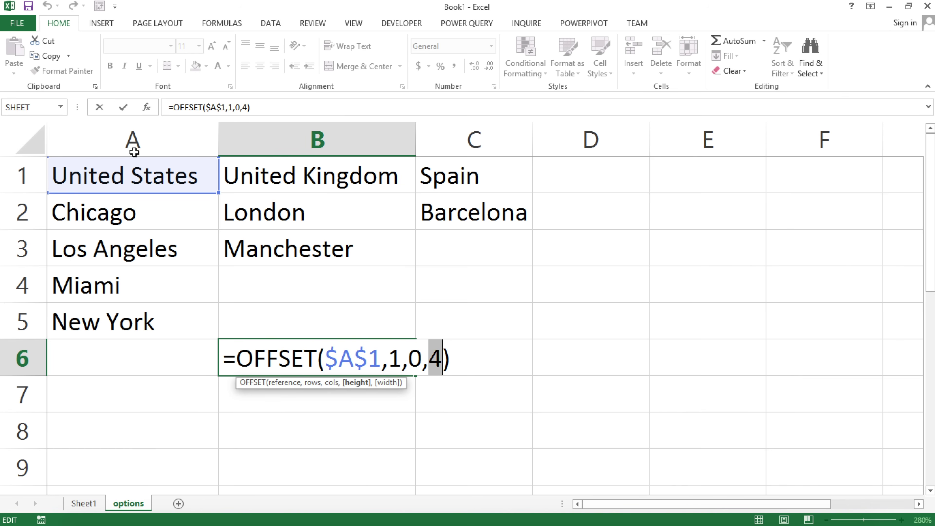
{"action": "key", "text": "Return"}
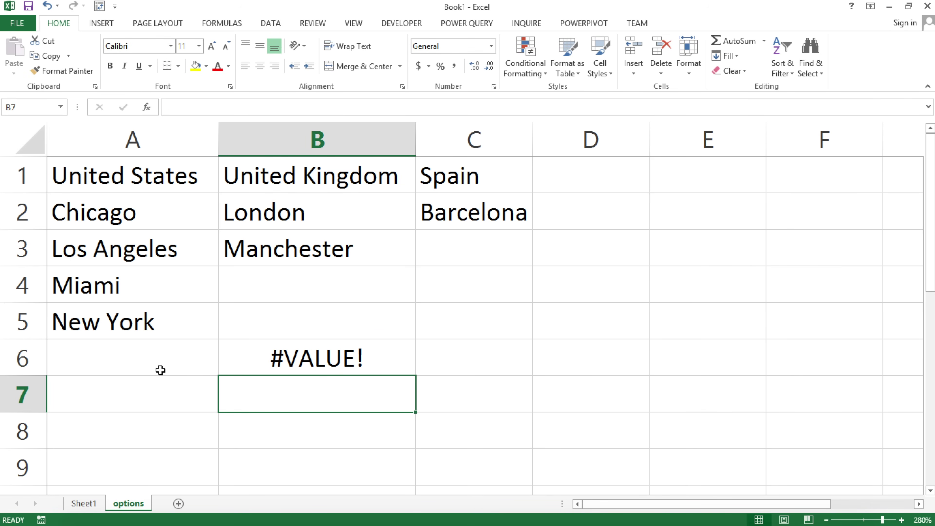
Step: Enter a COUNTA formula in B7 that counts the non-empty cells of the whole column A
{"action": "key", "text": "Up"}
{"action": "key", "text": "Left"}
{"action": "key", "text": "Down"}
{"action": "key", "text": "Right"}
{"action": "type", "text": "=count"}
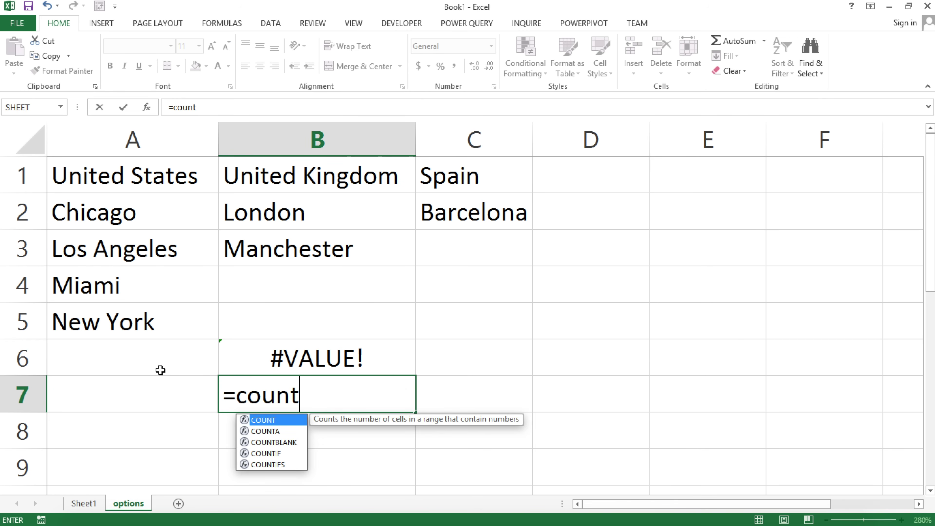
{"action": "key", "text": "Down"}
{"action": "key", "text": "Tab"}
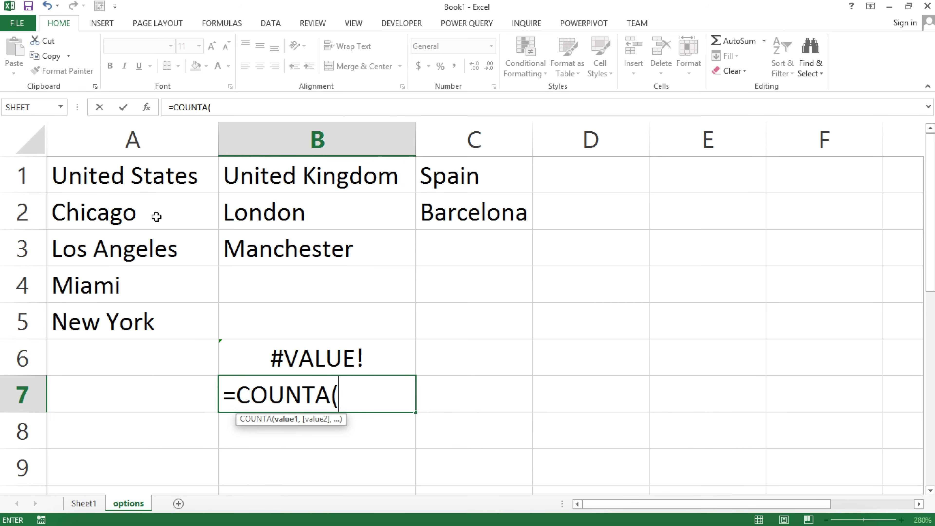
{"action": "left_click", "coordinate": [134, 136]}
{"action": "type", "text": ")"}
{"action": "key", "text": "Return"}
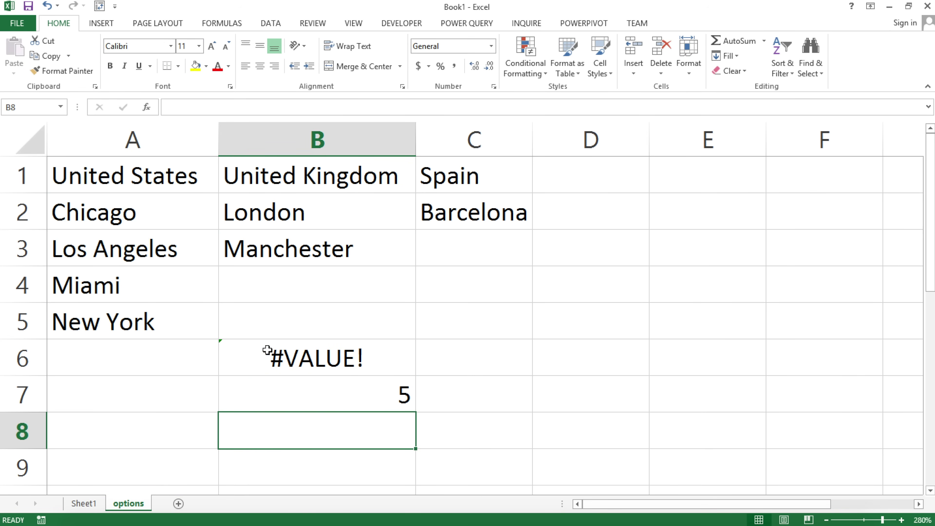
Step: Examine the entries in A1:A5 and the height argument of the OFFSET formula in B6, leaving the formula as entered
{"action": "left_click", "coordinate": [151, 182]}
{"action": "left_click", "coordinate": [121, 211]}
{"action": "left_click", "coordinate": [139, 243]}
{"action": "left_click", "coordinate": [137, 280]}
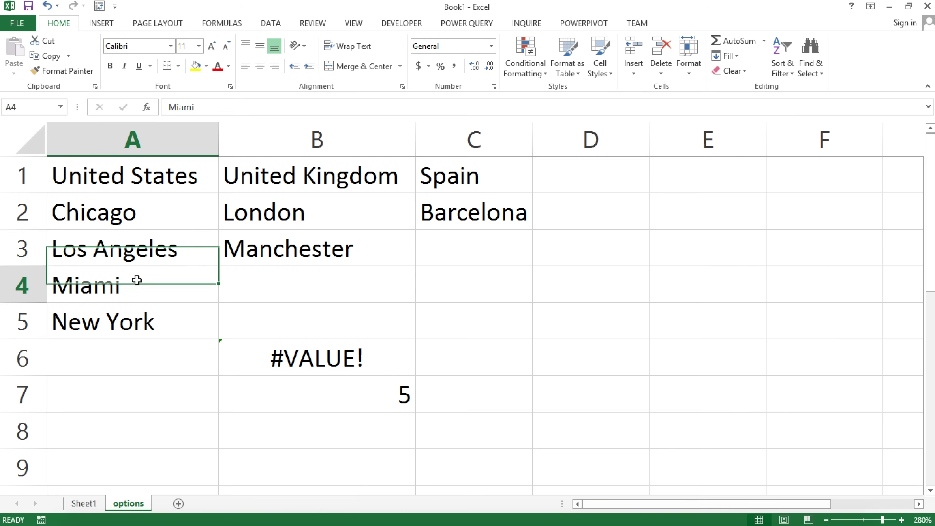
{"action": "left_click", "coordinate": [140, 319]}
{"action": "left_click", "coordinate": [396, 366]}
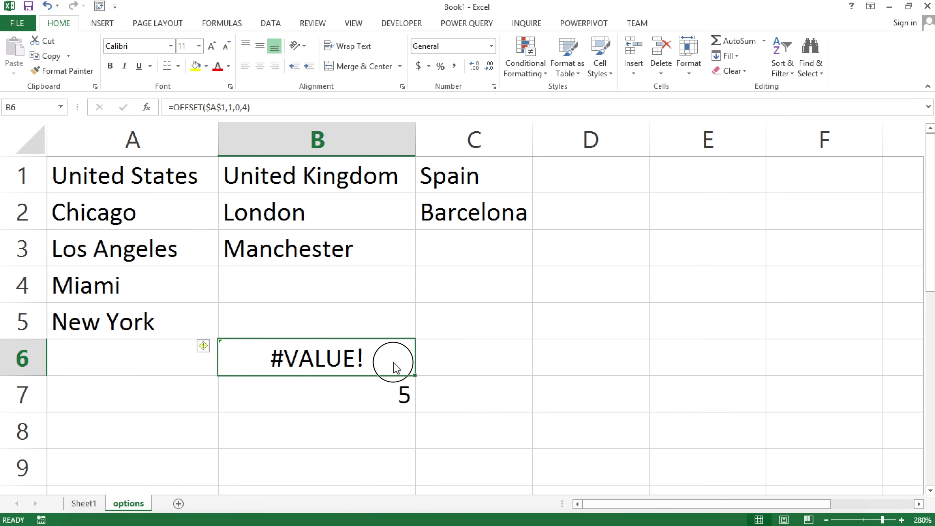
{"action": "double_click", "coordinate": [395, 367]}
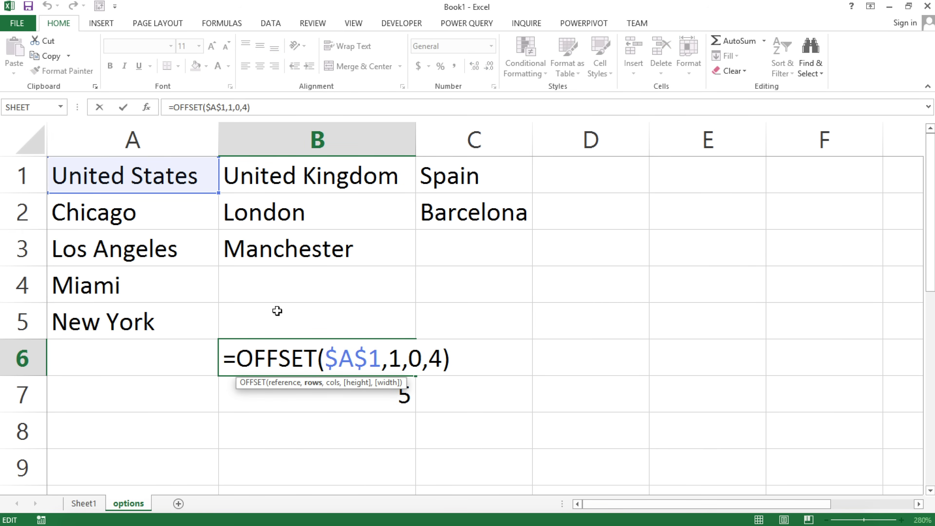
{"action": "left_click", "coordinate": [436, 357]}
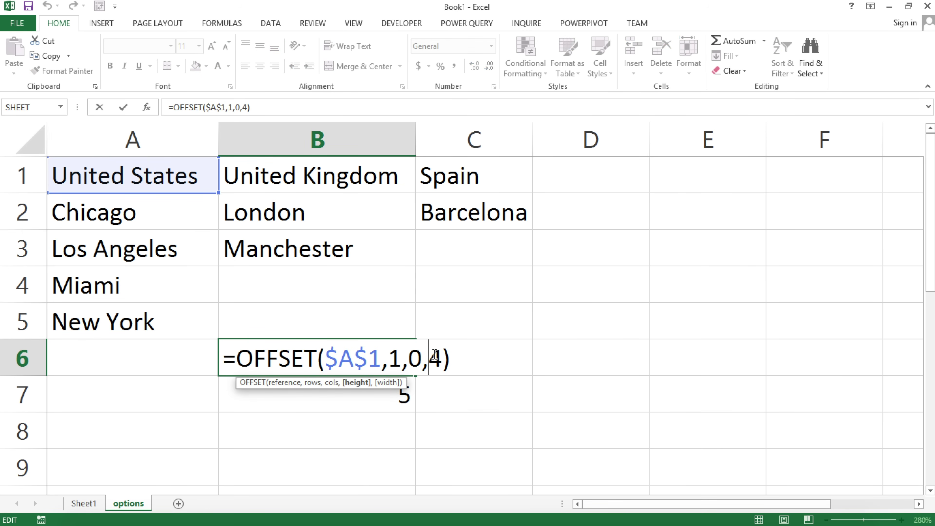
{"action": "key", "text": "Return"}
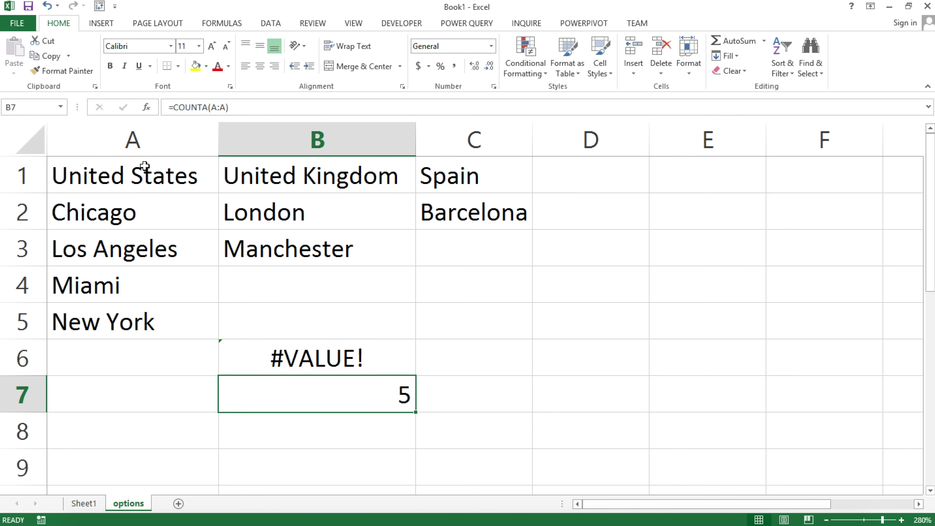
Step: Subtract 1 from the COUNTA formula in B7 so the country header in A1 is excluded from the count
{"action": "left_click", "coordinate": [141, 175]}
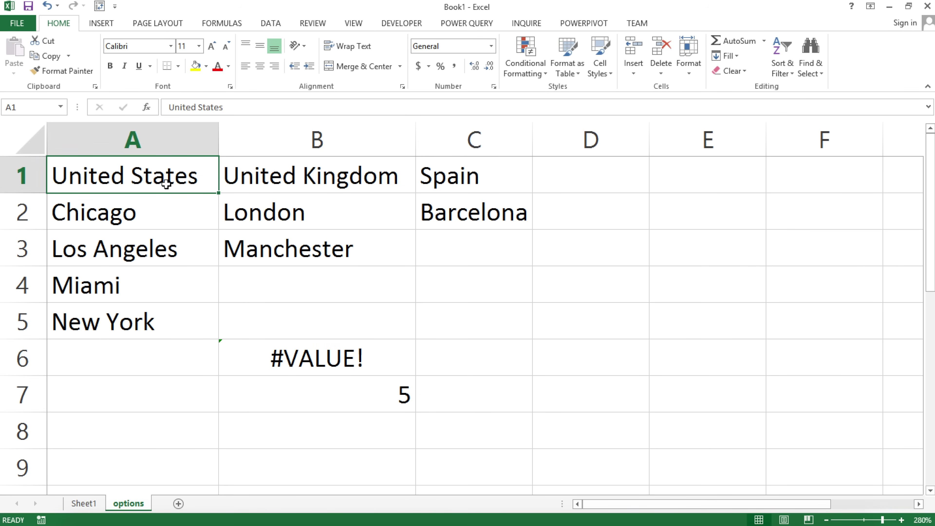
{"action": "left_click", "coordinate": [376, 405]}
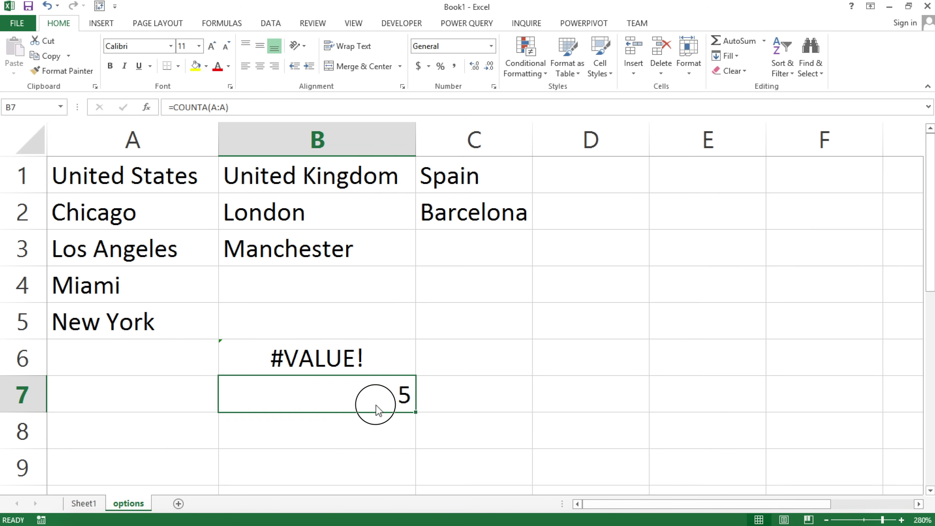
{"action": "double_click", "coordinate": [376, 405]}
{"action": "type", "text": "-1"}
{"action": "key", "text": "Return"}
{"action": "left_click", "coordinate": [382, 393]}
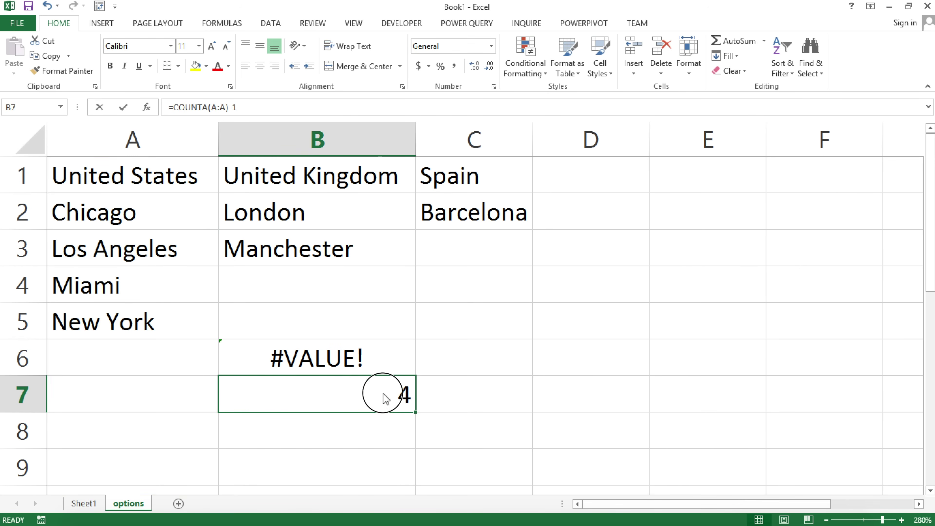
Step: Copy the expression COUNTA(A:A)-1 from B7 and use it as the height argument of the OFFSET formula in B6
{"action": "double_click", "coordinate": [384, 398]}
{"action": "left_click_drag", "start_coordinate": [235, 393], "coordinate": [449, 394]}
{"action": "key", "text": "ctrl+c"}
{"action": "key", "text": "Escape"}
{"action": "double_click", "coordinate": [361, 359]}
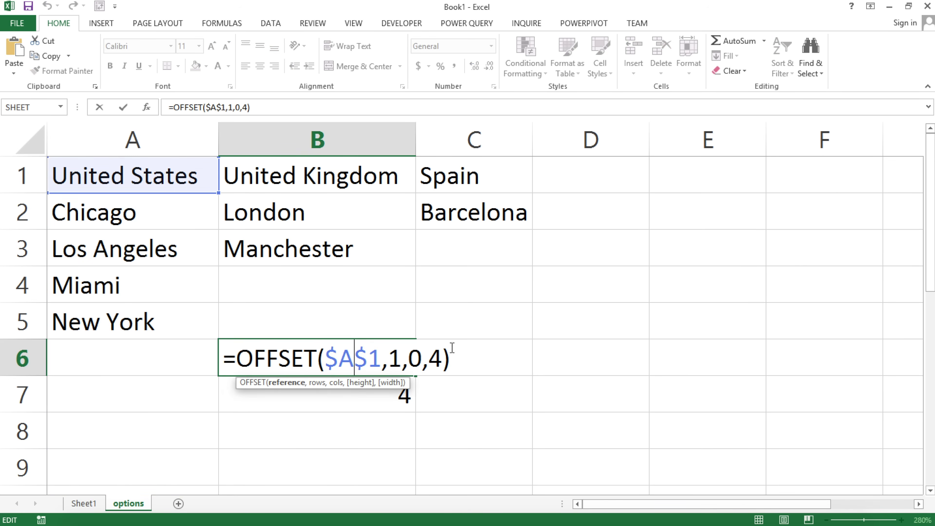
{"action": "left_click", "coordinate": [441, 355]}
{"action": "key", "text": "BackSpace"}
{"action": "key", "text": "ctrl+v"}
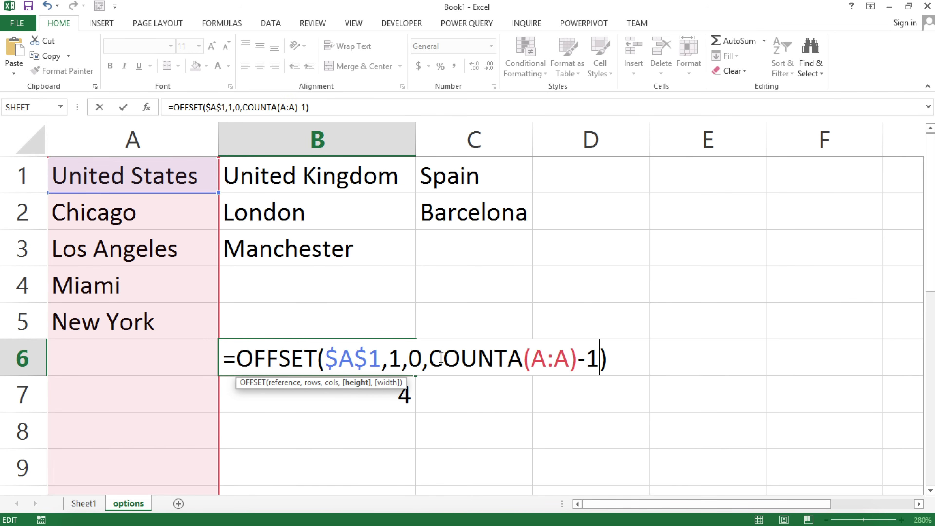
{"action": "key", "text": "Return"}
Step: Preview the array returned by OFFSET($A$1,1,0,COUNTA(A:A)-1) in place and restore the formula in B6
{"action": "double_click", "coordinate": [372, 359]}
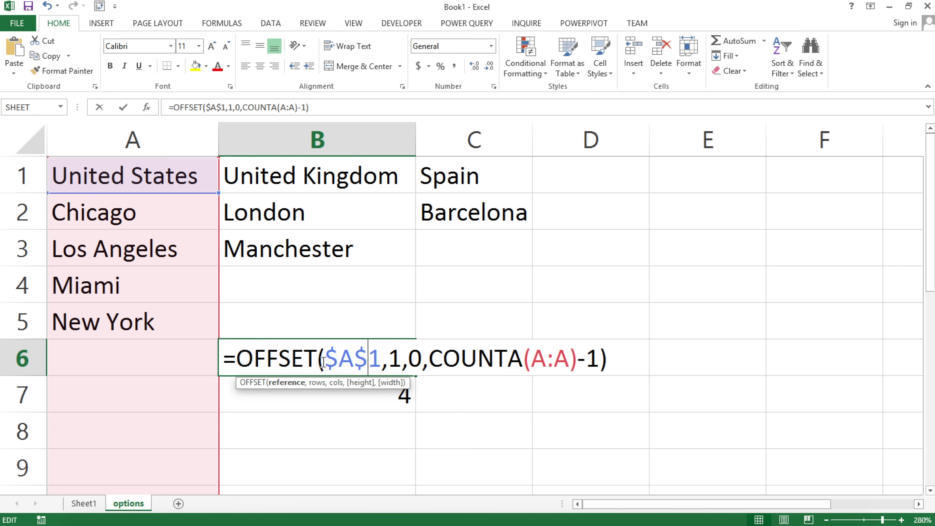
{"action": "left_click", "coordinate": [305, 359]}
{"action": "left_click_drag", "start_coordinate": [305, 359], "coordinate": [738, 354]}
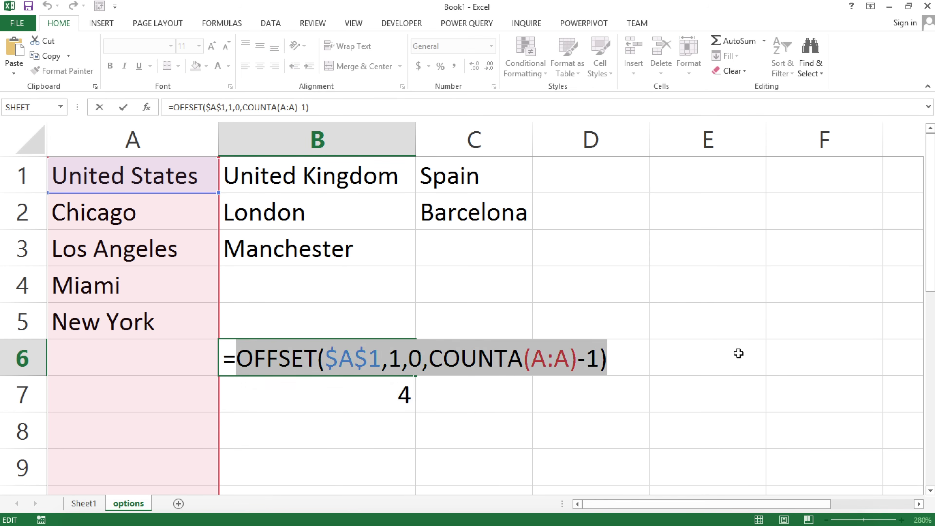
{"action": "key", "text": "F9"}
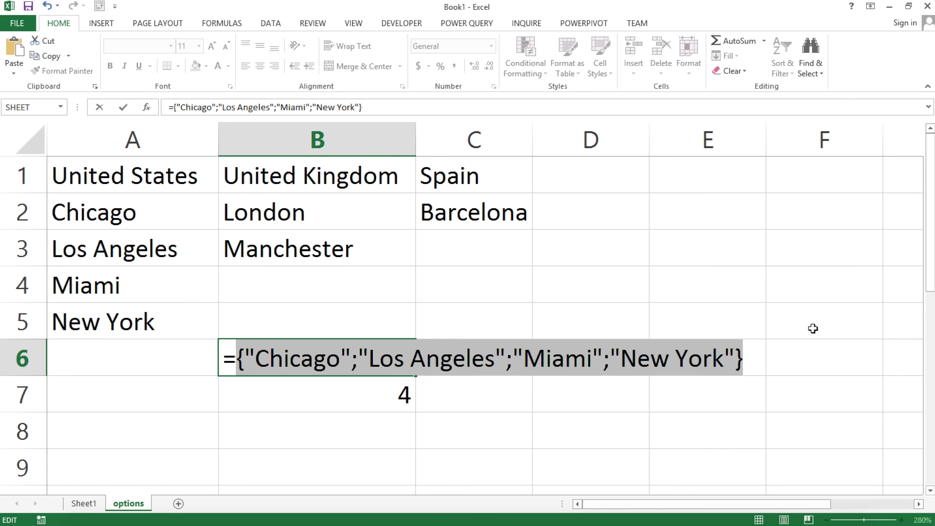
{"action": "key", "text": "Escape"}
{"action": "key", "text": "Down"}
{"action": "key", "text": "Up"}
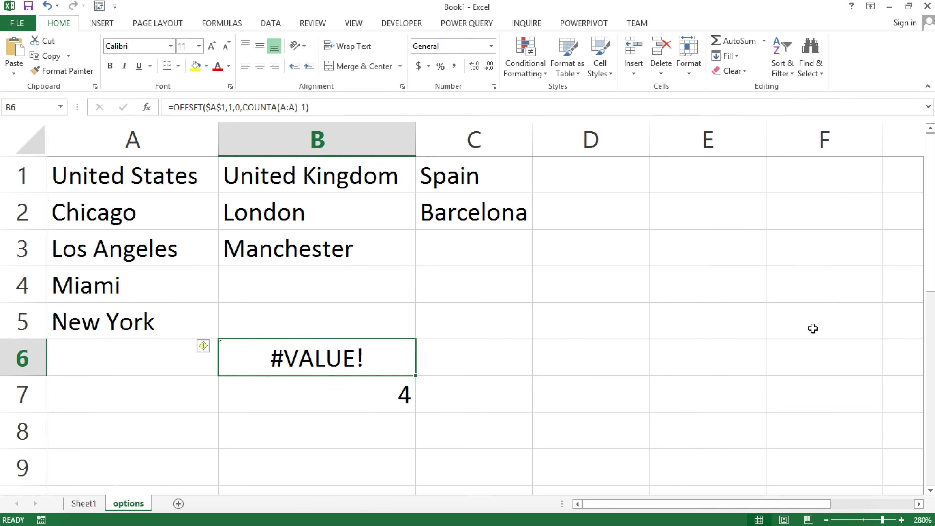
Step: Add San Diego in A6 below the United States cities
{"action": "key", "text": "Left"}
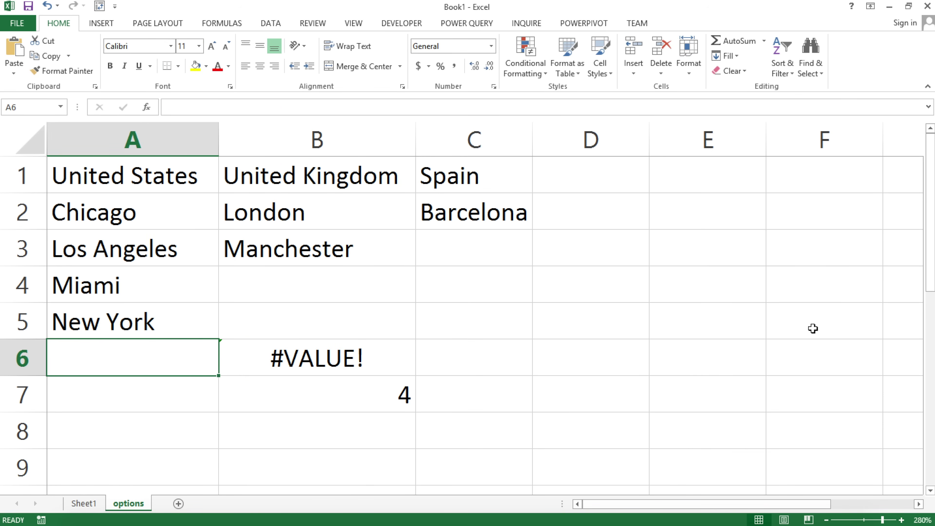
{"action": "type", "text": "San Di"}
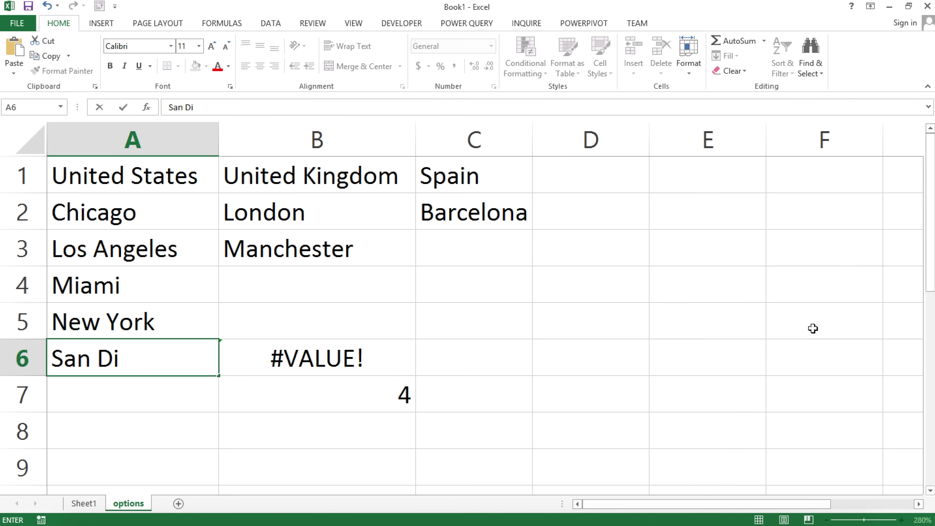
{"action": "type", "text": "ego"}
{"action": "key", "text": "Return"}
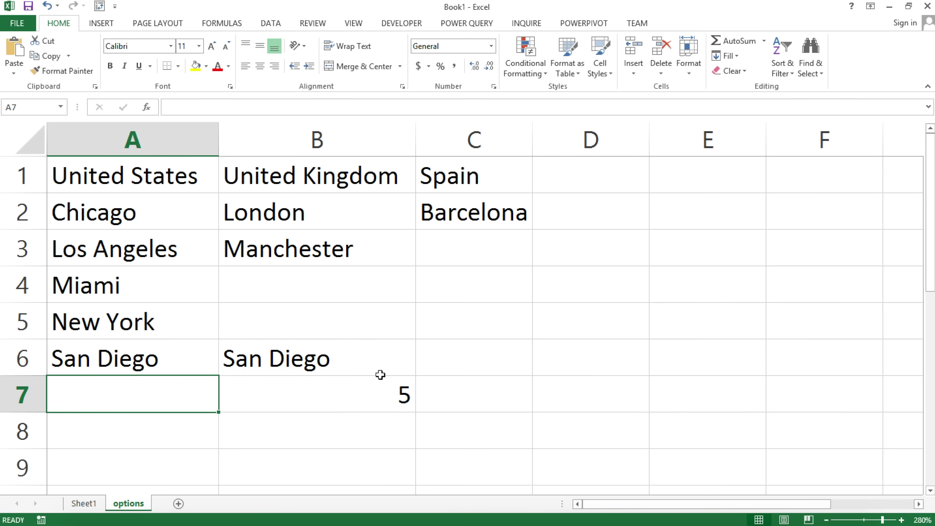
Step: Evaluate the OFFSET formula in B6 in place to inspect the extended city list, leaving the formula as entered
{"action": "double_click", "coordinate": [380, 372]}
{"action": "left_click_drag", "start_coordinate": [236, 357], "coordinate": [705, 364]}
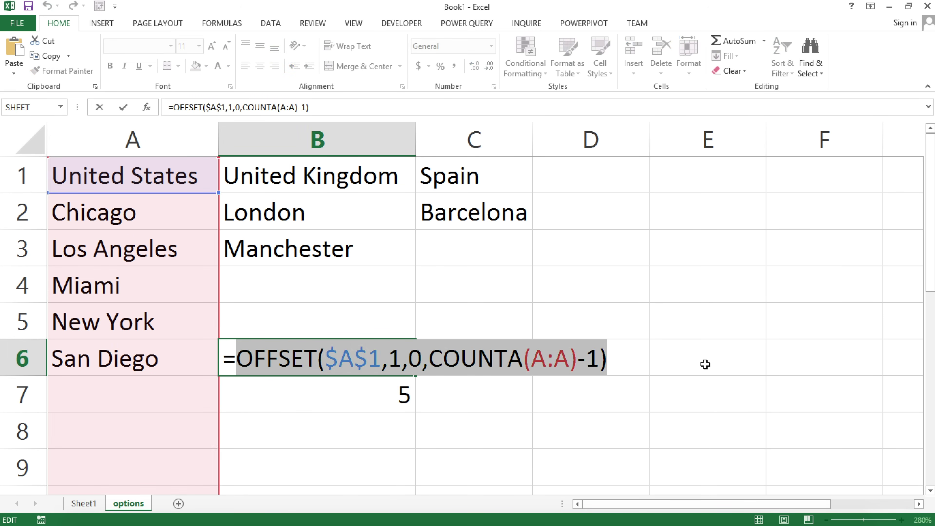
{"action": "key", "text": "F9"}
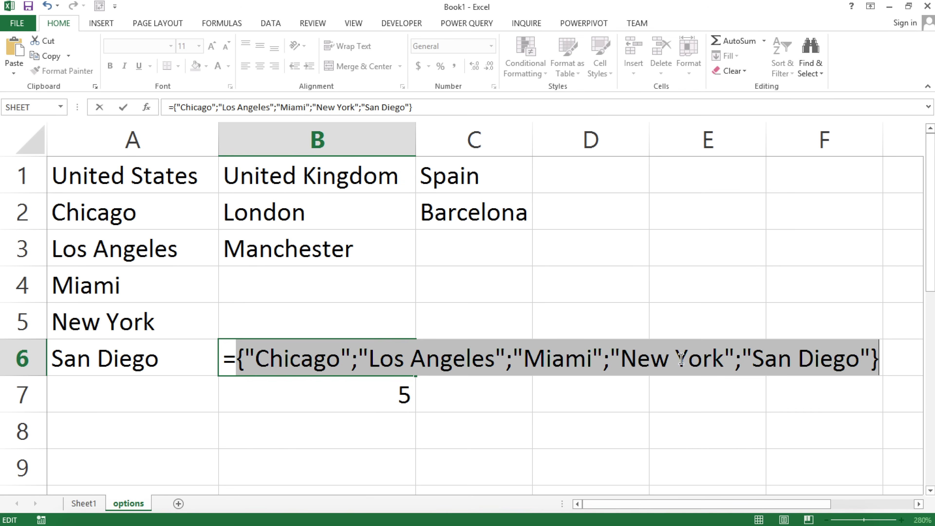
{"action": "key", "text": "Escape"}
{"action": "left_click", "coordinate": [382, 383]}
{"action": "key", "text": "Up"}
{"action": "key", "text": "Right"}
Step: Set the cols argument of the OFFSET formula in B6 to 2
{"action": "double_click", "coordinate": [395, 356]}
{"action": "left_click", "coordinate": [417, 357]}
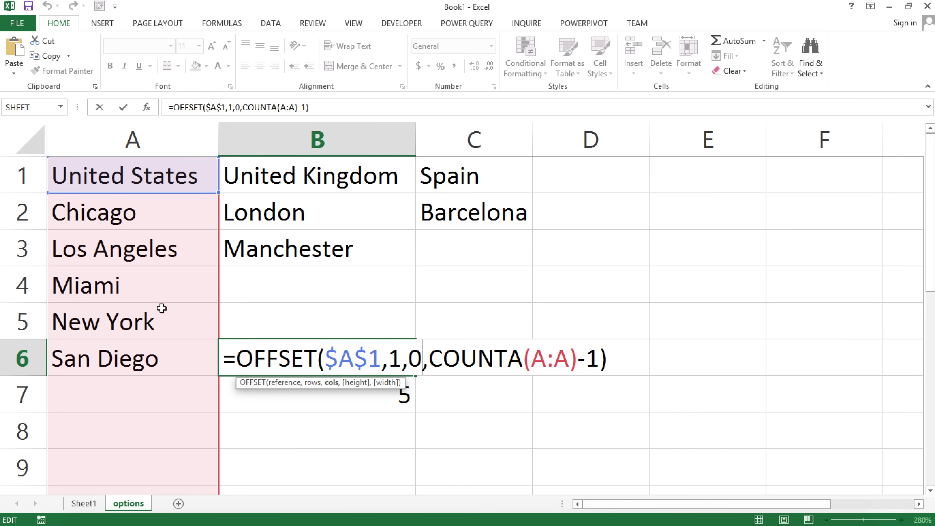
{"action": "double_click", "coordinate": [415, 356]}
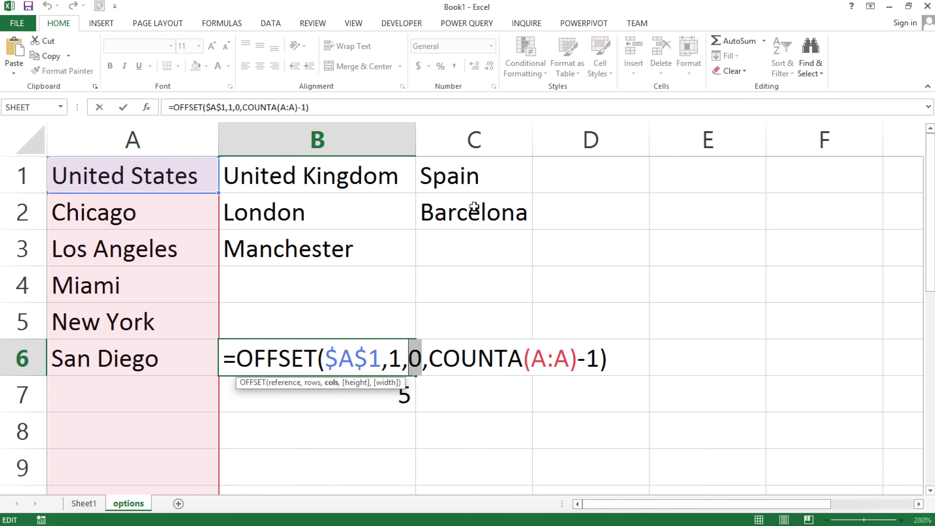
{"action": "type", "text": "2"}
{"action": "key", "text": "Return"}
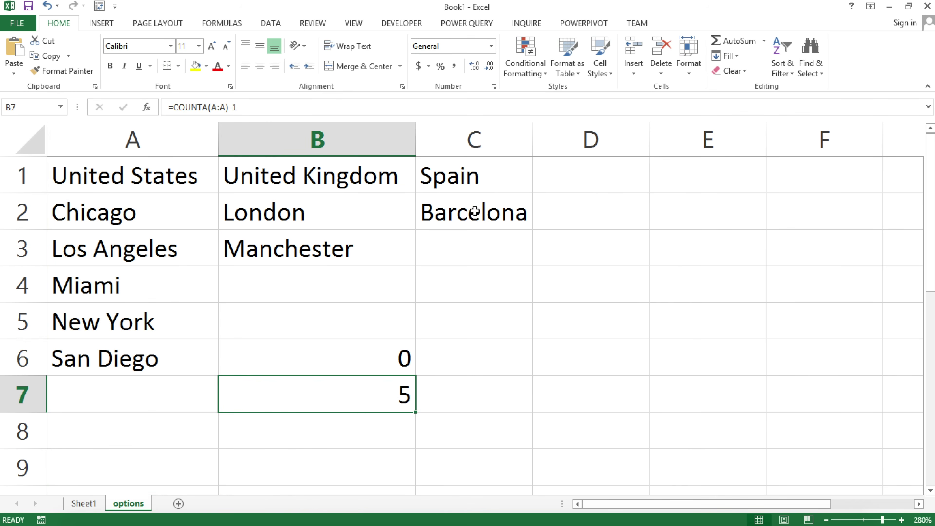
Step: Preview the array returned by the OFFSET formula in B6, restore the formula and highlight the A:A range inside COUNTA
{"action": "double_click", "coordinate": [355, 358]}
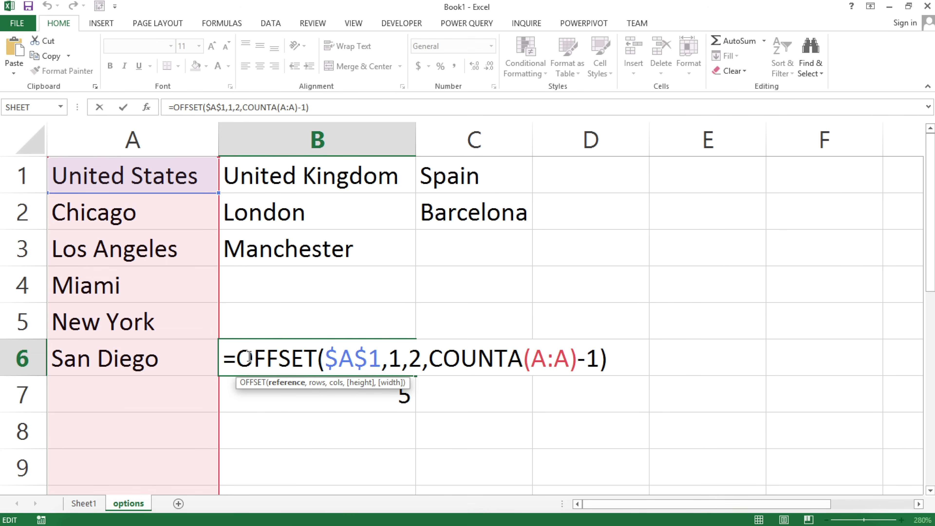
{"action": "left_click_drag", "start_coordinate": [237, 358], "coordinate": [672, 361]}
{"action": "key", "text": "F9"}
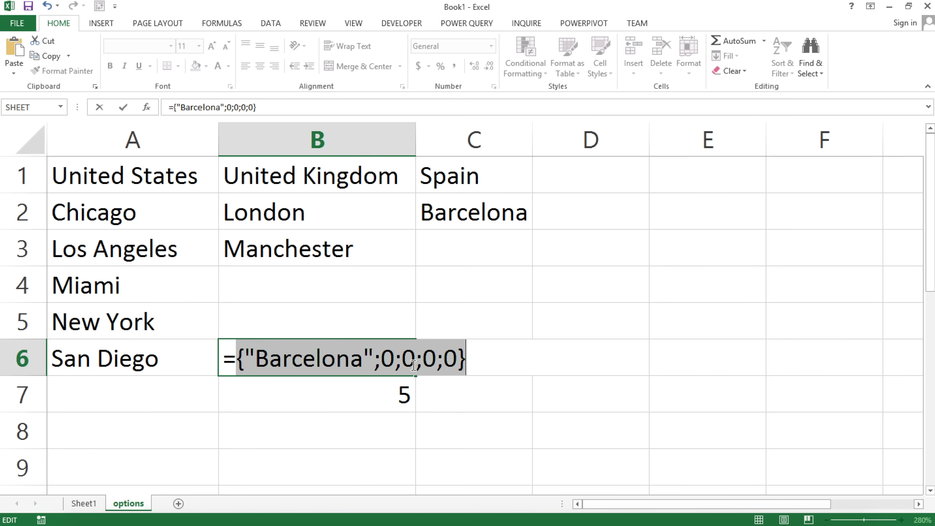
{"action": "key", "text": "ctrl+z"}
{"action": "left_click", "coordinate": [544, 363]}
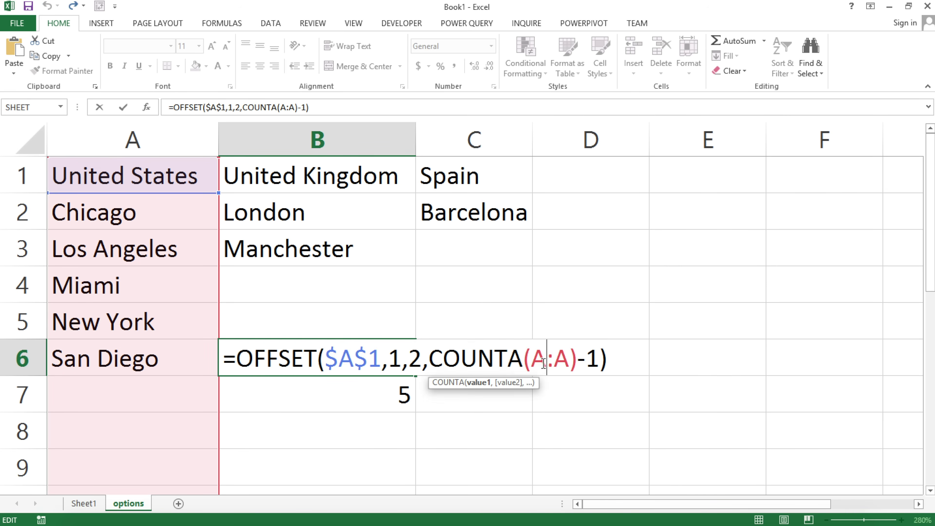
{"action": "left_click_drag", "start_coordinate": [529, 355], "coordinate": [570, 355]}
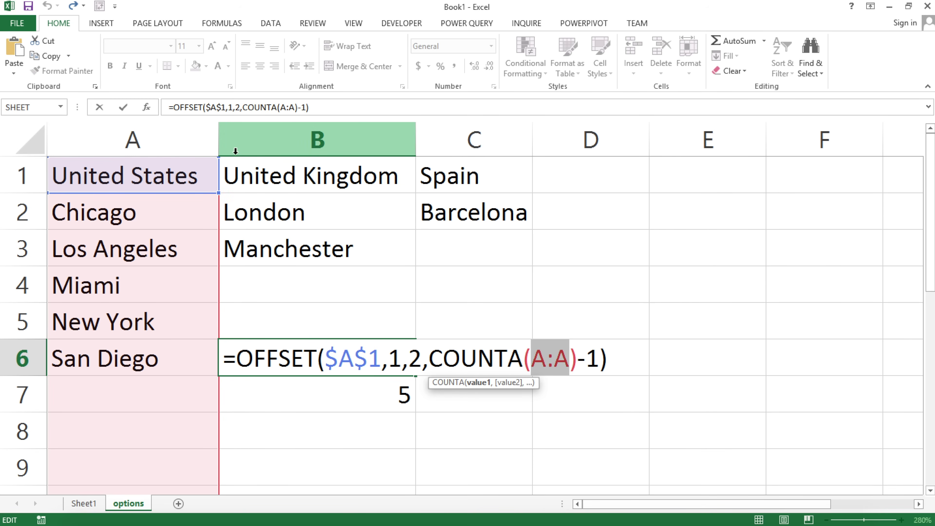
Step: Cut the OFFSET formula out of B6 and clear the COUNTA formula from B7
{"action": "left_click", "coordinate": [616, 358]}
{"action": "left_click_drag", "start_coordinate": [617, 359], "coordinate": [218, 358]}
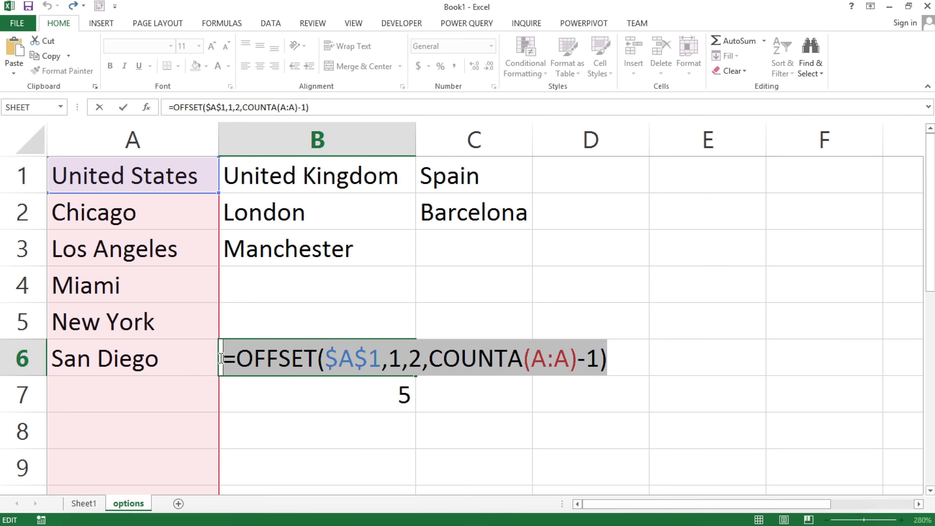
{"action": "key", "text": "ctrl+x"}
{"action": "key", "text": "Return"}
{"action": "key", "text": "BackSpace"}
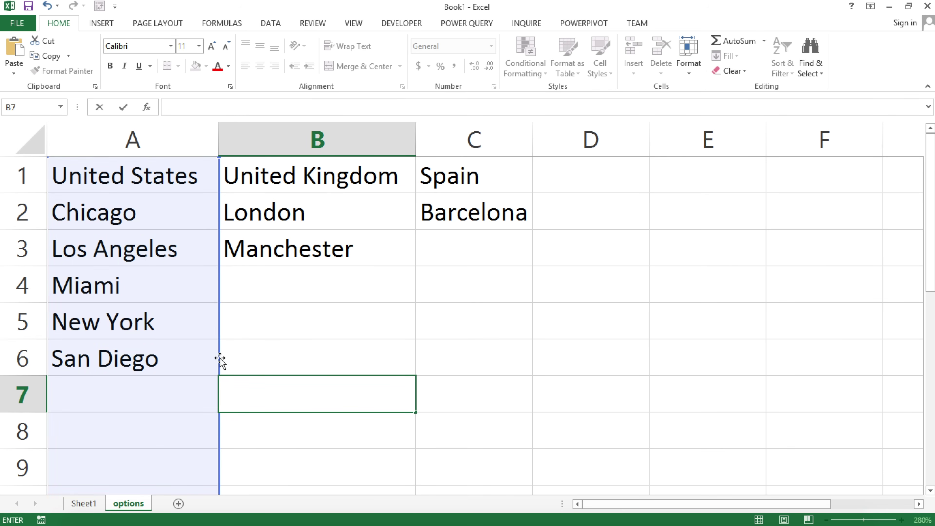
{"action": "left_click", "coordinate": [220, 358]}
{"action": "key", "text": "Return"}
Step: Examine the city list under each country, the Country and City columns on Sheet1, and the country headers in row 1 of options
{"action": "left_click", "coordinate": [196, 378]}
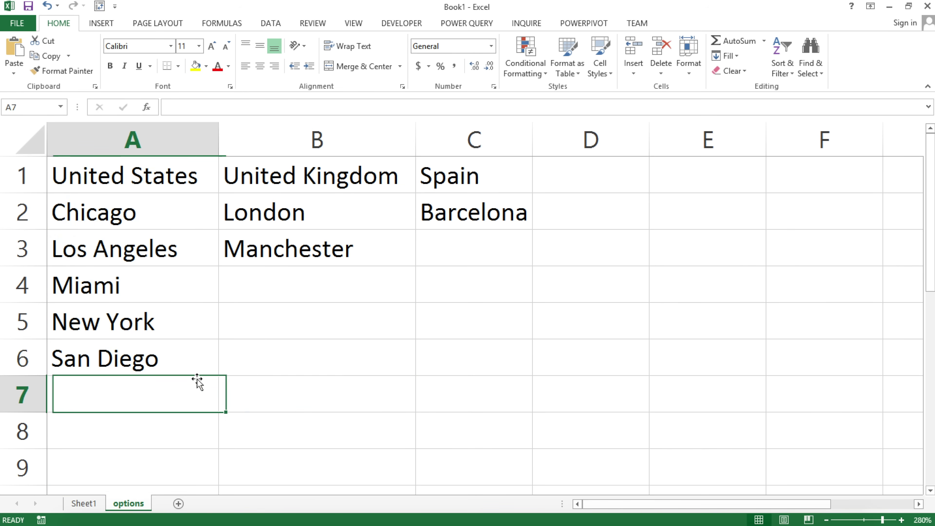
{"action": "left_click_drag", "start_coordinate": [125, 163], "coordinate": [158, 358]}
{"action": "left_click_drag", "start_coordinate": [320, 179], "coordinate": [383, 251]}
{"action": "left_click_drag", "start_coordinate": [460, 179], "coordinate": [482, 254]}
{"action": "left_click", "coordinate": [83, 503]}
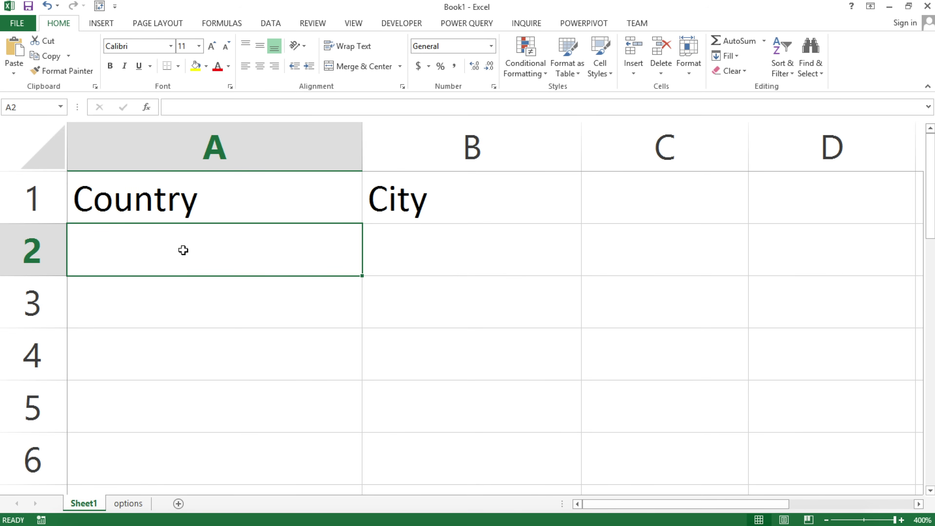
{"action": "left_click", "coordinate": [125, 503]}
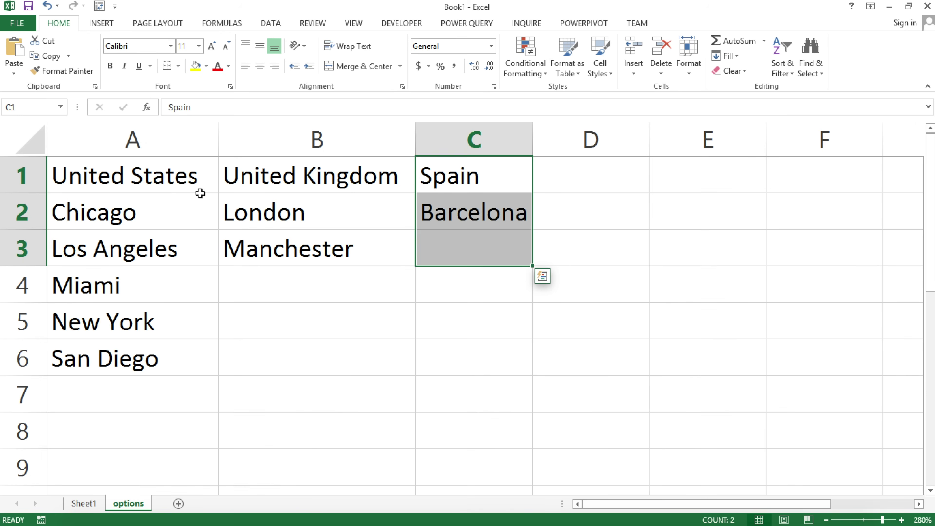
{"action": "left_click_drag", "start_coordinate": [133, 174], "coordinate": [758, 176]}
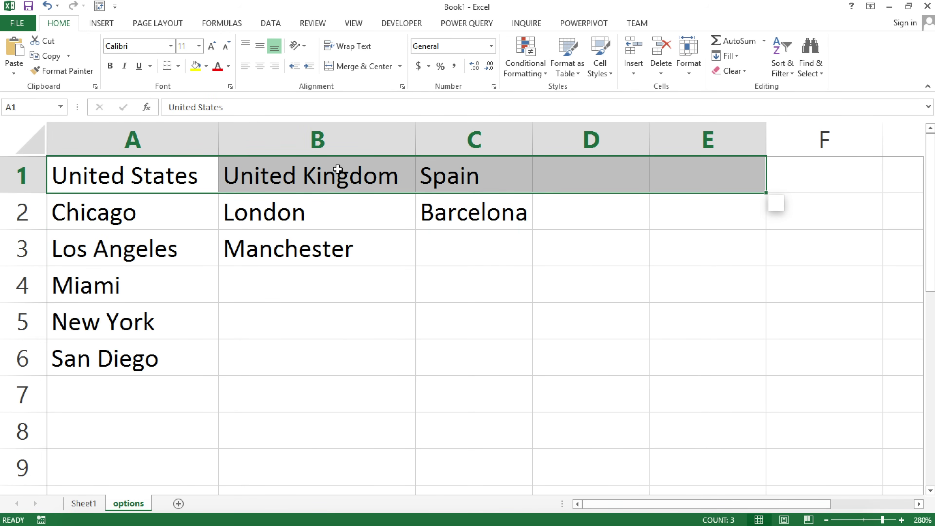
{"action": "left_click", "coordinate": [605, 178]}
Step: Start an OFFSET formula in A2 of Sheet1 with the absolute reference options!$A$1 as its starting cell
{"action": "left_click", "coordinate": [83, 503]}
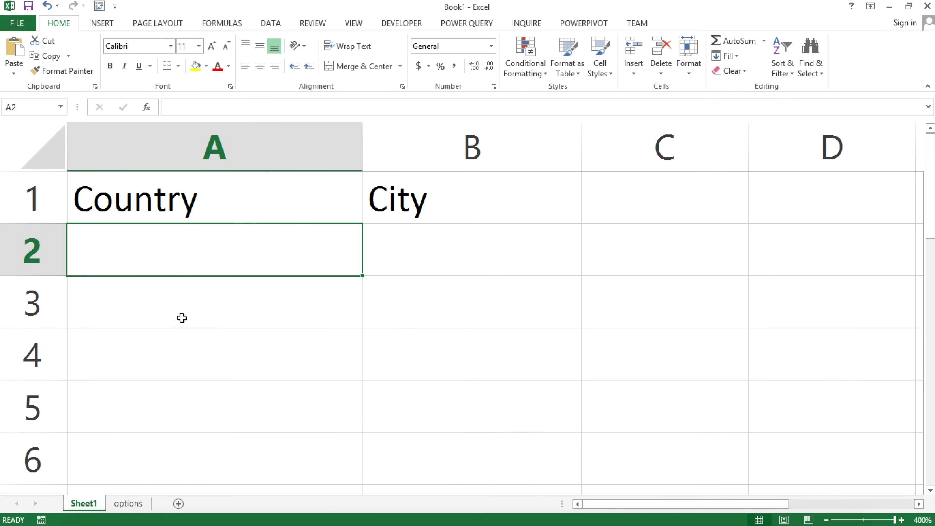
{"action": "type", "text": "=of"}
{"action": "key", "text": "Tab"}
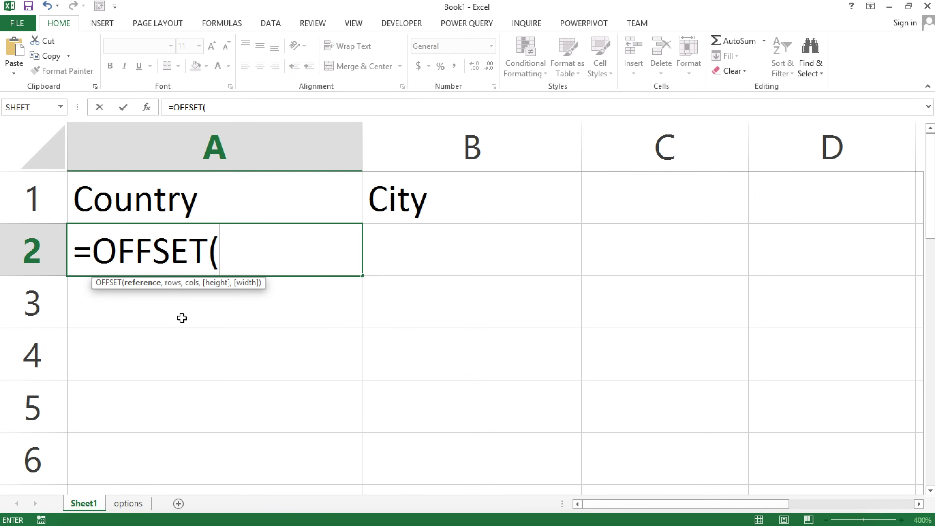
{"action": "left_click", "coordinate": [146, 503]}
{"action": "left_click", "coordinate": [88, 178]}
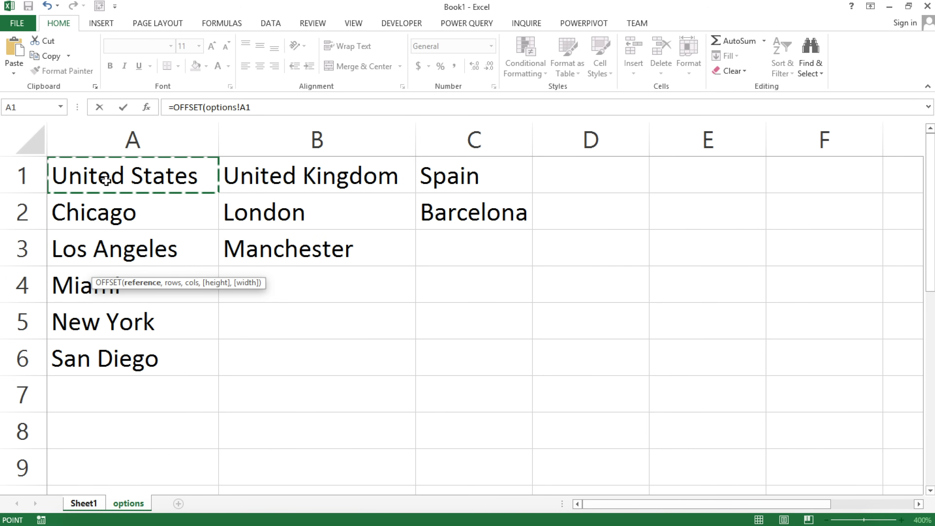
{"action": "key", "text": "F4"}
{"action": "left_click_drag", "start_coordinate": [205, 107], "coordinate": [261, 107]}
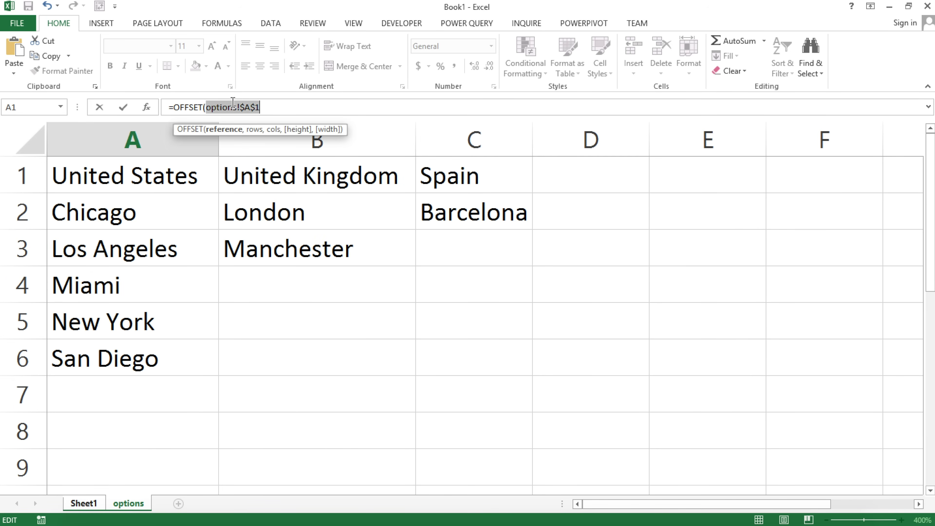
{"action": "left_click", "coordinate": [267, 108]}
{"action": "type", "text": ","}
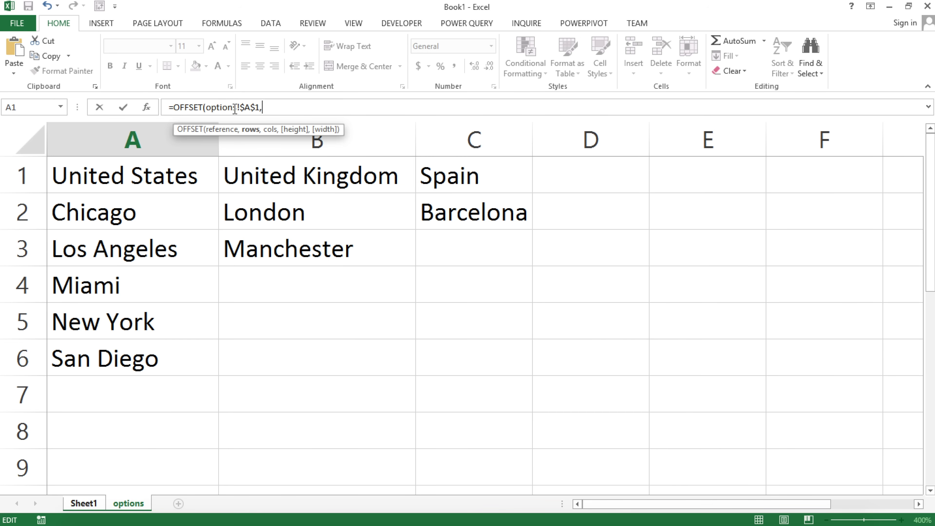
{"action": "double_click", "coordinate": [217, 107]}
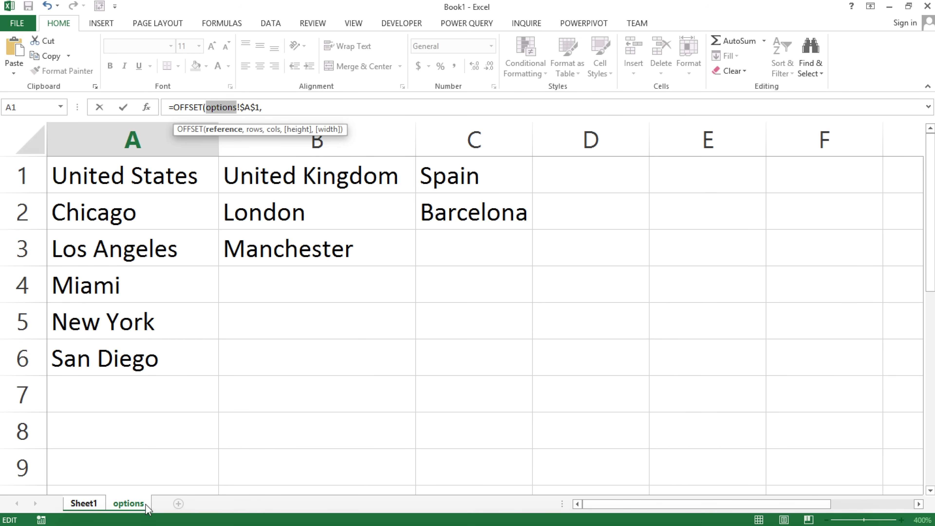
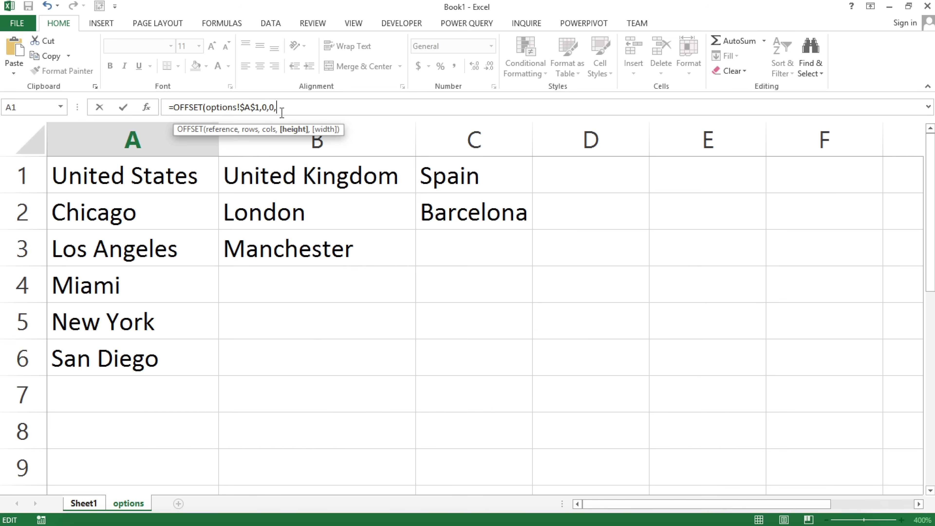
Step: Complete the OFFSET formula in A2 with rows 0, cols 0, height 1 and width 3
{"action": "type", "text": "1"}
{"action": "type", "text": ",3"}
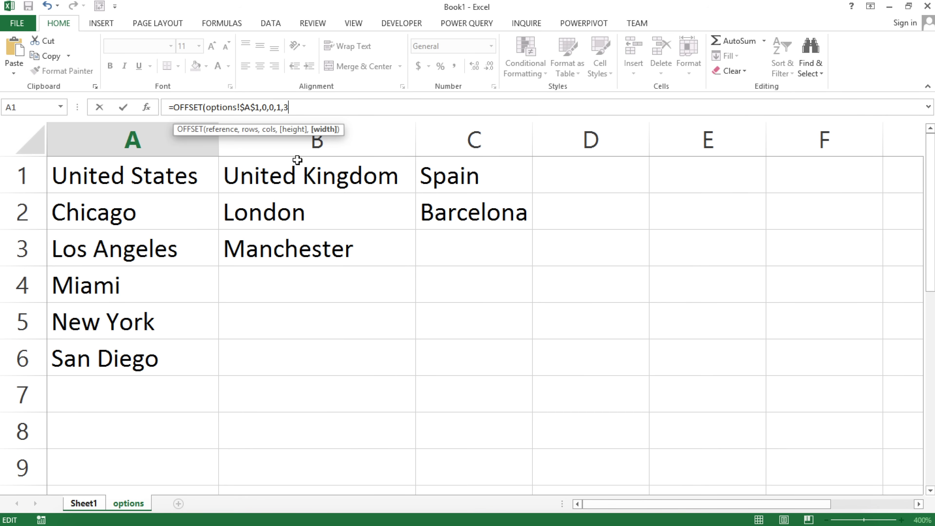
{"action": "key", "text": "Return"}
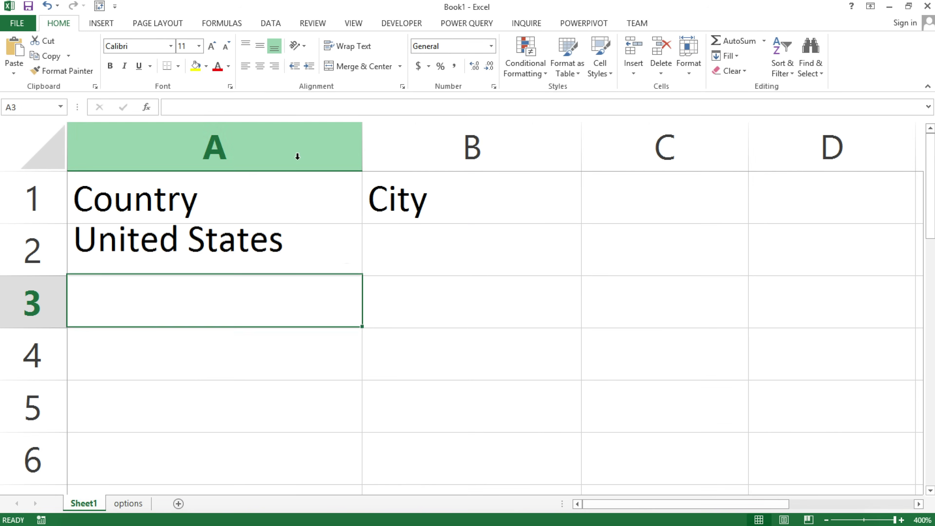
Step: Preview the array returned by the fixed-width OFFSET formula in A2, and restore the formula
{"action": "left_click", "coordinate": [257, 253]}
{"action": "double_click", "coordinate": [260, 252]}
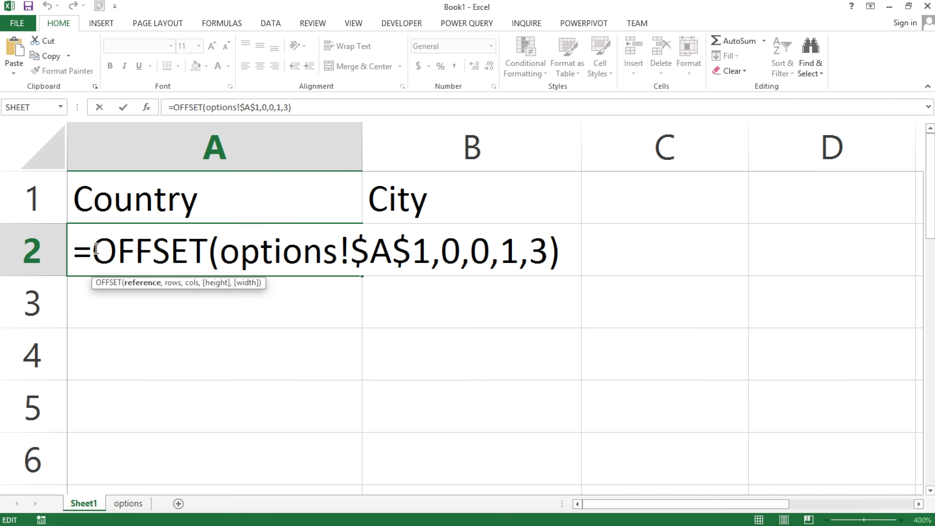
{"action": "left_click_drag", "start_coordinate": [92, 250], "coordinate": [688, 253]}
{"action": "key", "text": "F9"}
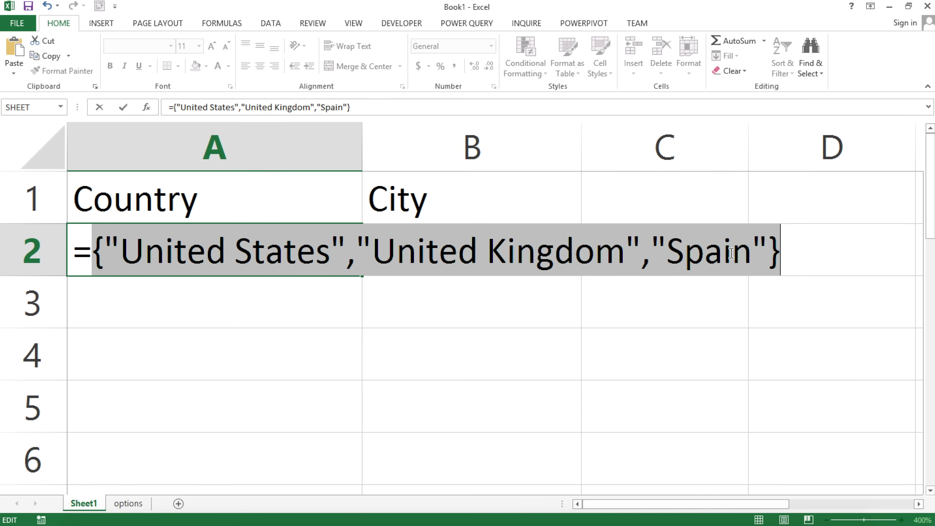
{"action": "key", "text": "ctrl+z"}
{"action": "key", "text": "Return"}
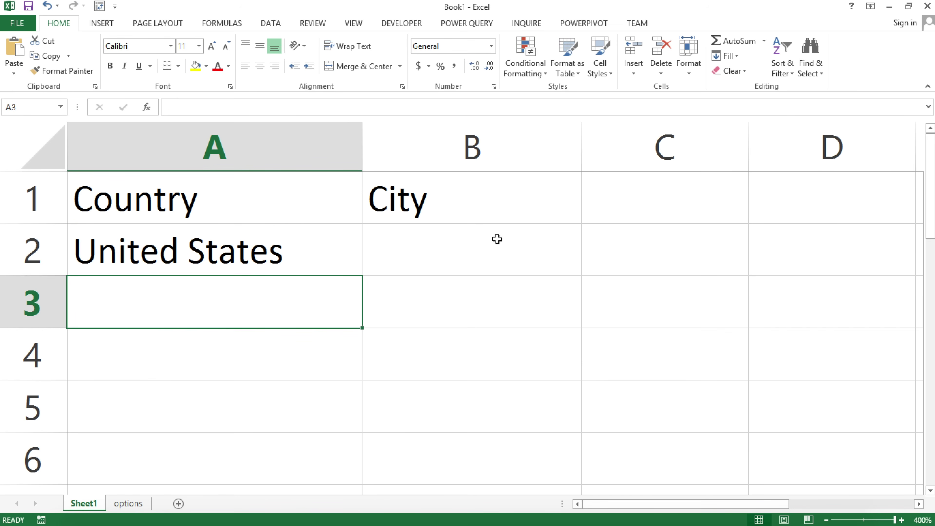
Step: Replace the width argument of the OFFSET formula in A2 with an empty COUNTA() function
{"action": "double_click", "coordinate": [273, 236]}
{"action": "double_click", "coordinate": [537, 252]}
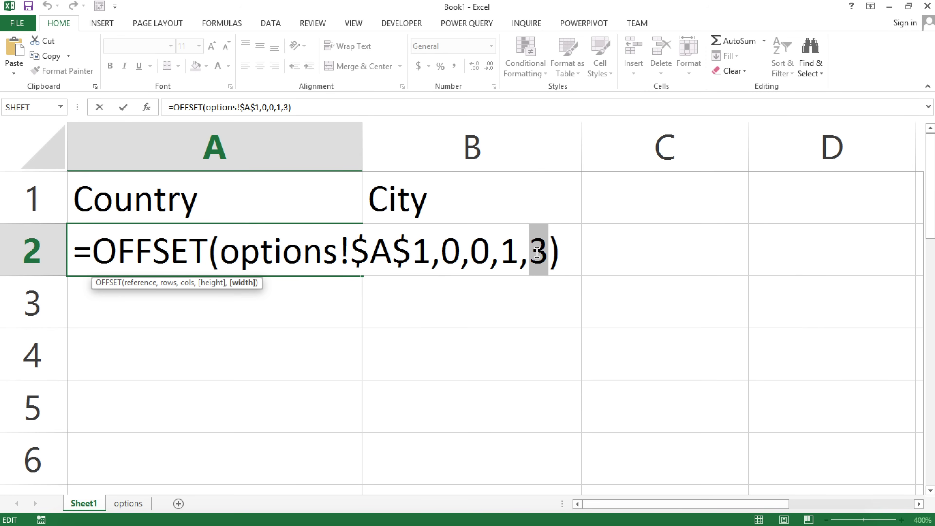
{"action": "key", "text": "BackSpace"}
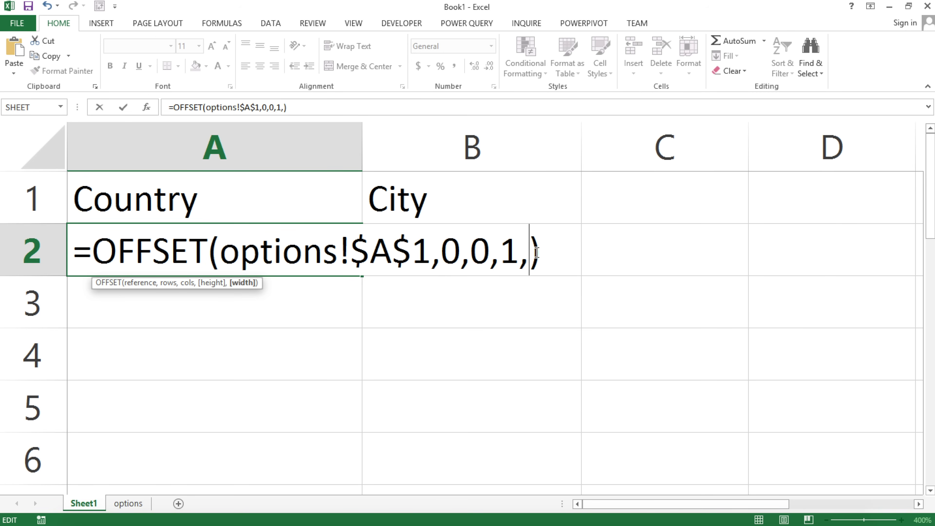
{"action": "type", "text": "counta"}
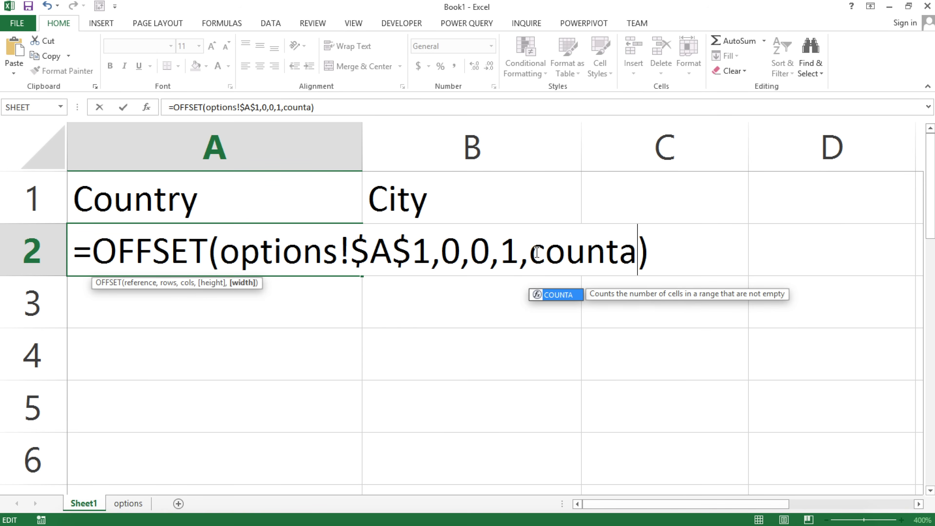
{"action": "type", "text": "()"}
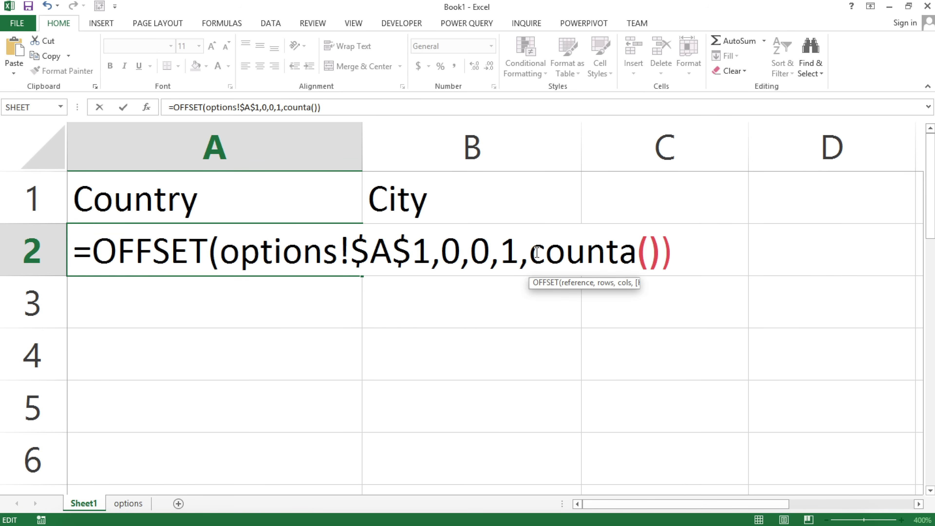
{"action": "left_click", "coordinate": [650, 262]}
{"action": "left_click_drag", "start_coordinate": [649, 262], "coordinate": [639, 260]}
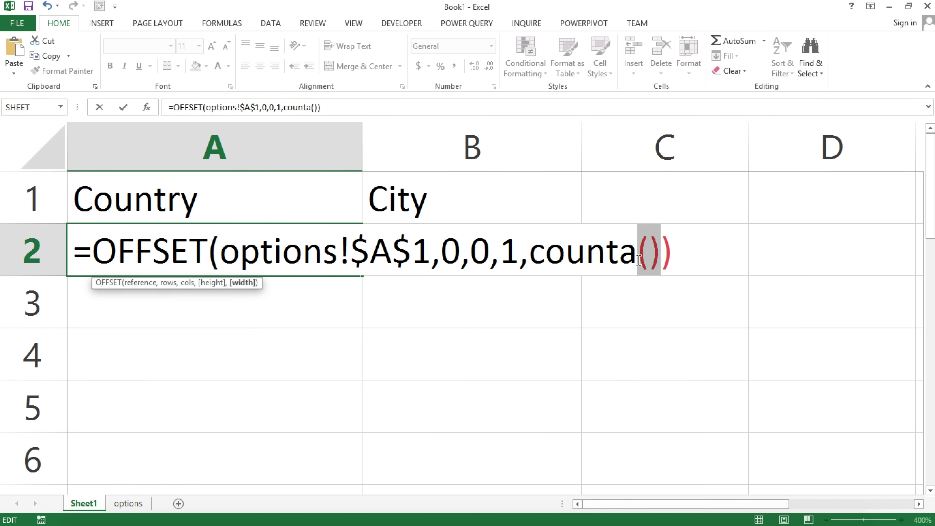
{"action": "left_click", "coordinate": [690, 252]}
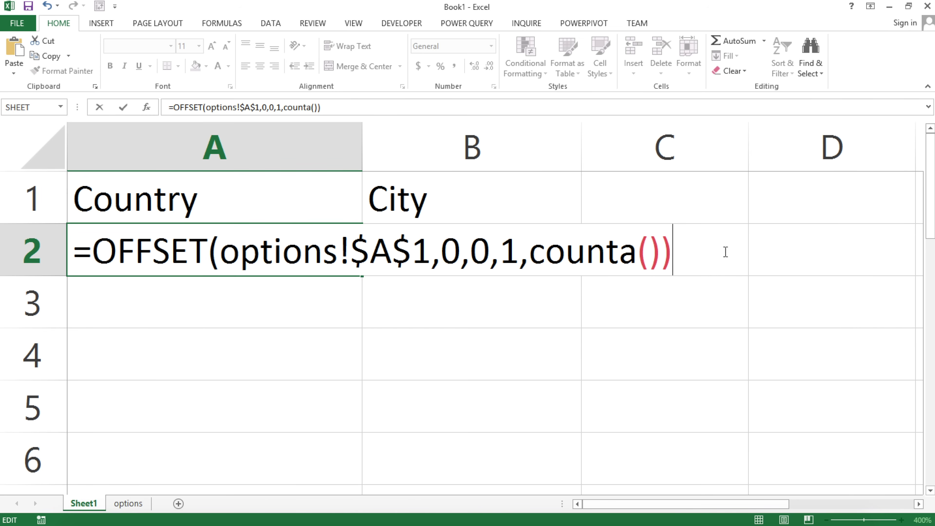
{"action": "left_click", "coordinate": [645, 256]}
{"action": "left_click", "coordinate": [649, 253]}
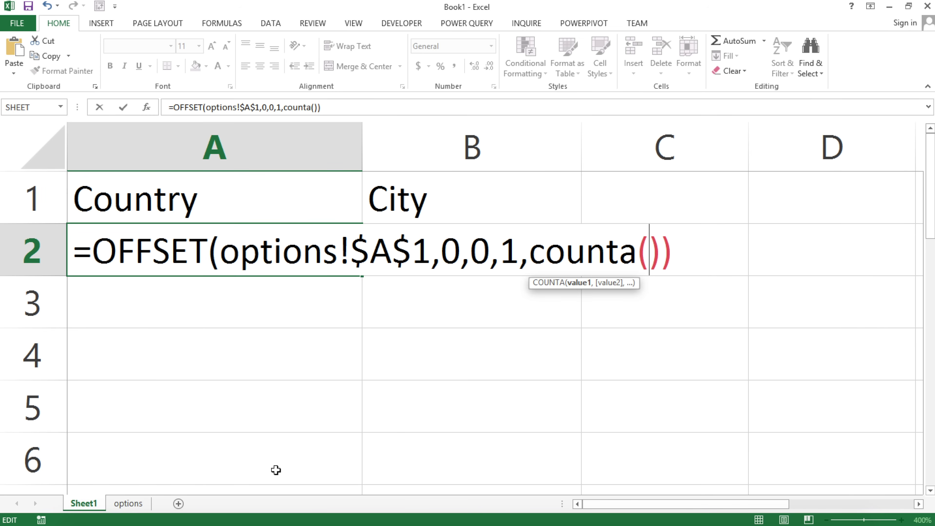
Step: Make COUNTA count the whole first row of the options sheet with the absolute reference options!$1:$1
{"action": "left_click", "coordinate": [129, 503]}
{"action": "left_click", "coordinate": [26, 177]}
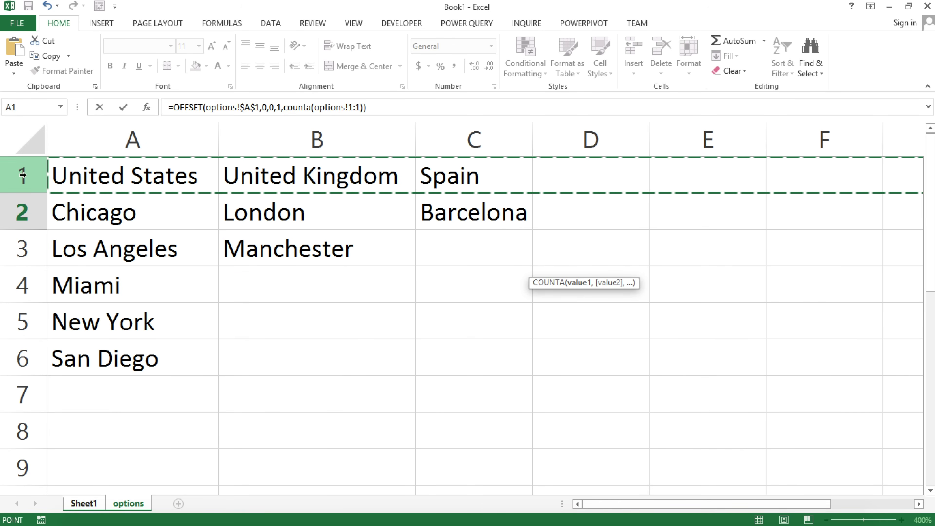
{"action": "key", "text": "F4"}
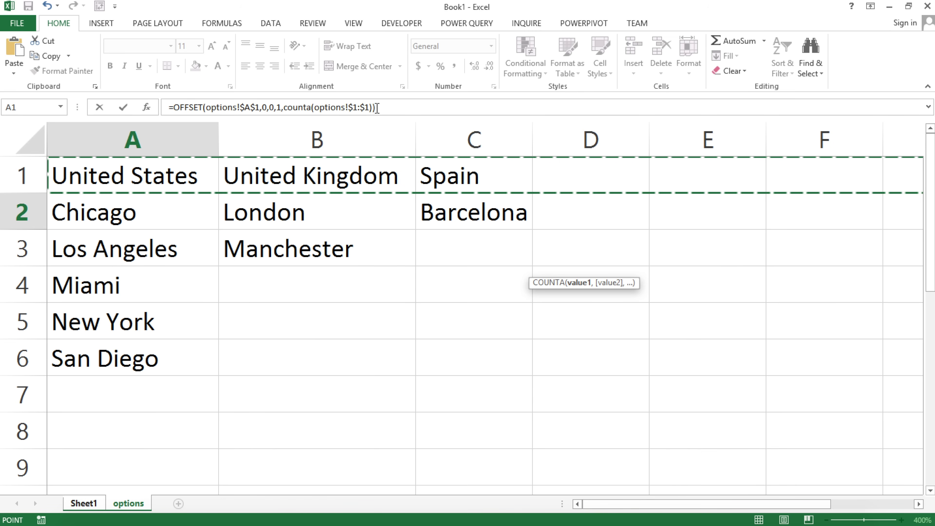
{"action": "key", "text": "Return"}
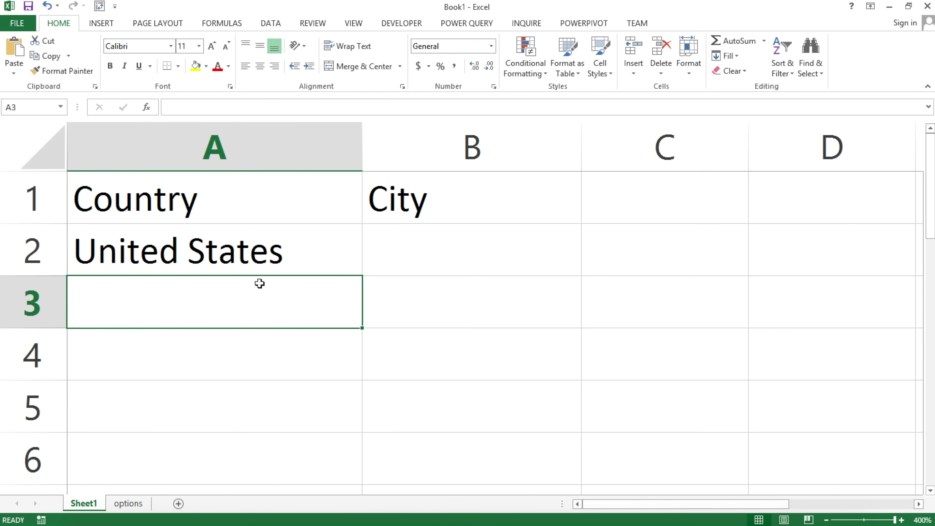
Step: Preview the array returned by the OFFSET formula with COUNTA in A2, and restore the formula
{"action": "double_click", "coordinate": [257, 258]}
{"action": "left_click", "coordinate": [91, 250]}
{"action": "key", "text": "shift+End"}
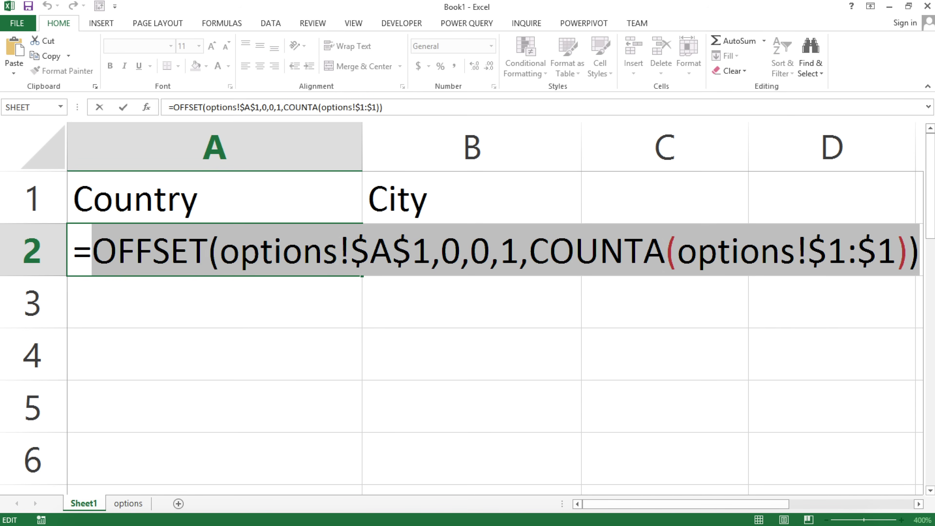
{"action": "key", "text": "F9"}
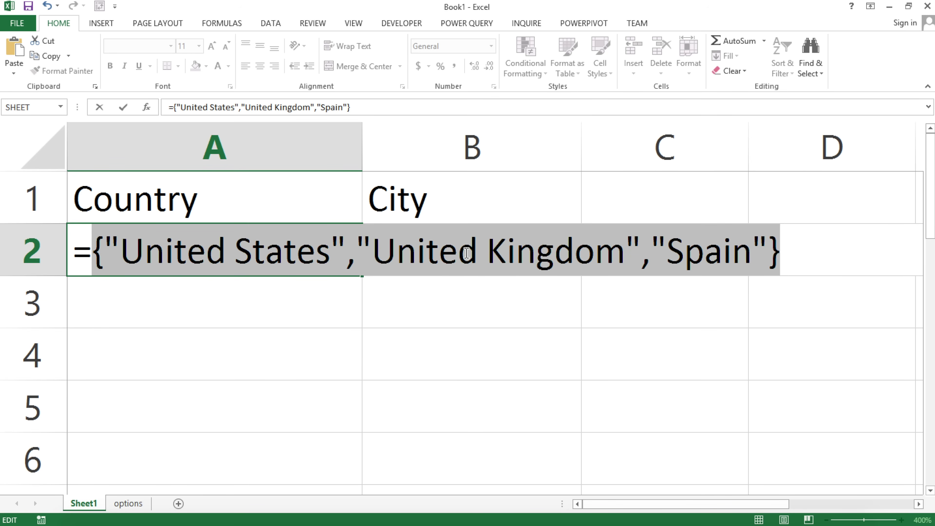
{"action": "key", "text": "ctrl+z"}
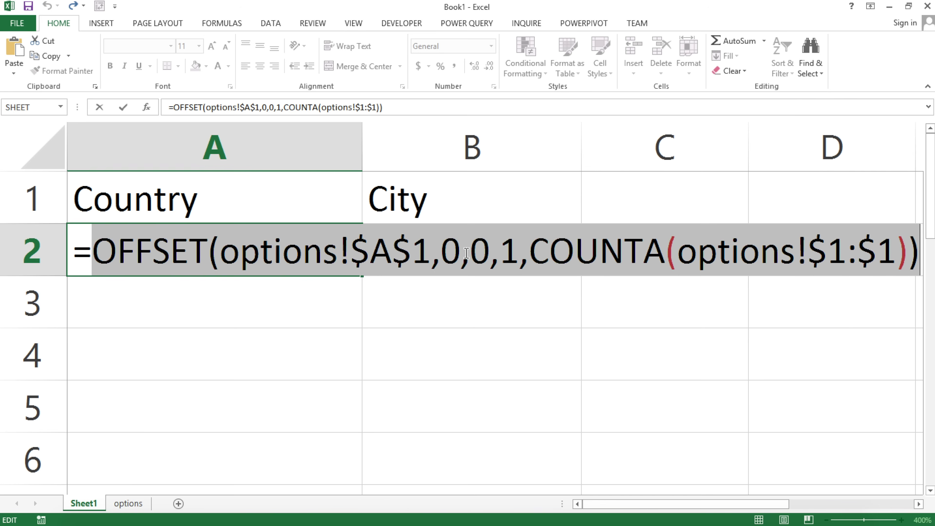
{"action": "key", "text": "Return"}
Step: Add Italy as a new country header in D1 of the options sheet
{"action": "left_click", "coordinate": [129, 503]}
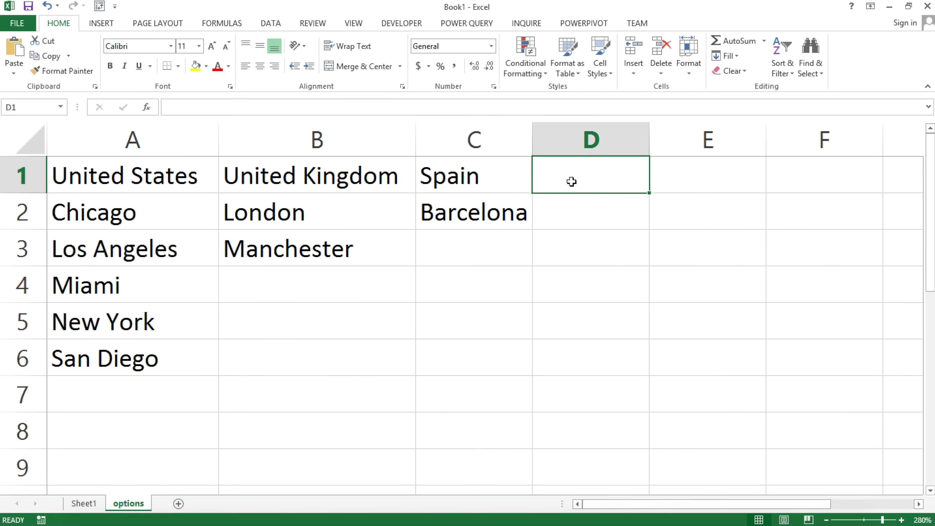
{"action": "type", "text": "Italy"}
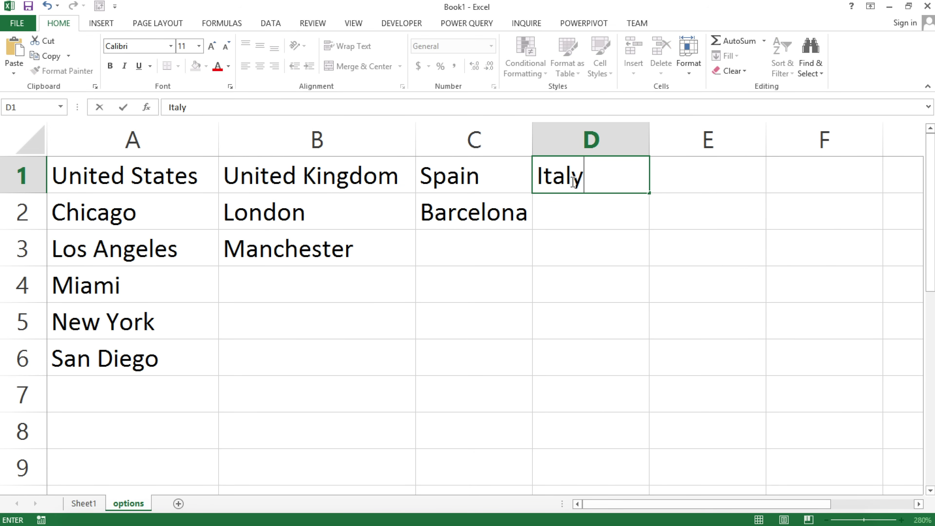
{"action": "key", "text": "Return"}
Step: Check whether the array from the A2 formula on Sheet1 includes the added country, and restore the formula
{"action": "left_click", "coordinate": [87, 502]}
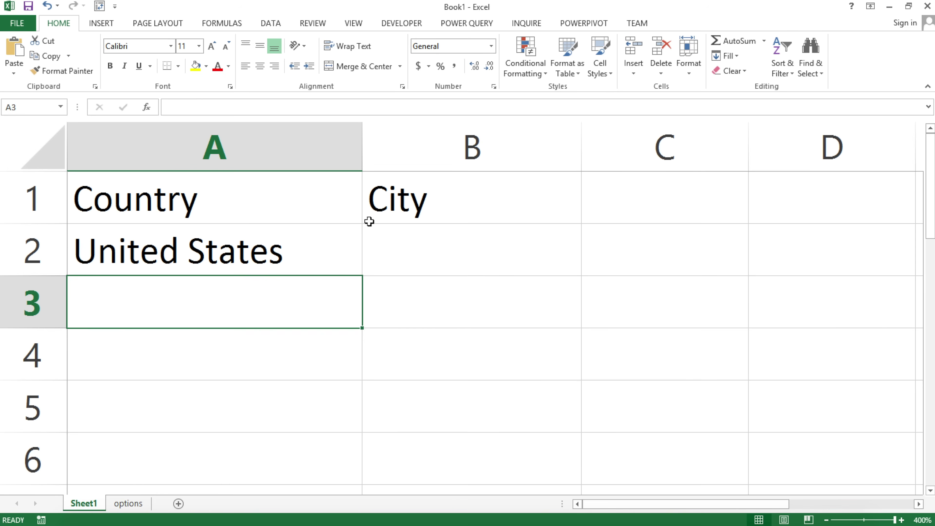
{"action": "left_click", "coordinate": [344, 246]}
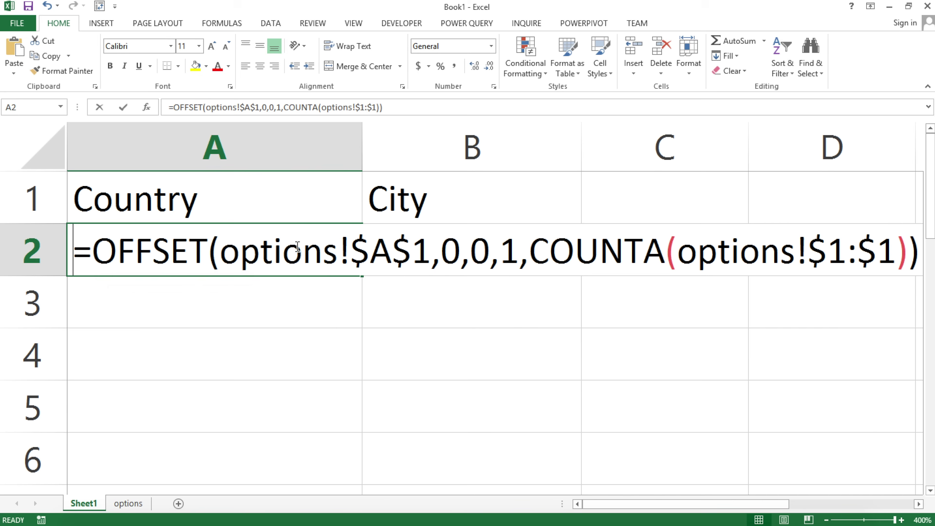
{"action": "double_click", "coordinate": [96, 251]}
{"action": "left_click_drag", "start_coordinate": [97, 254], "coordinate": [920, 292]}
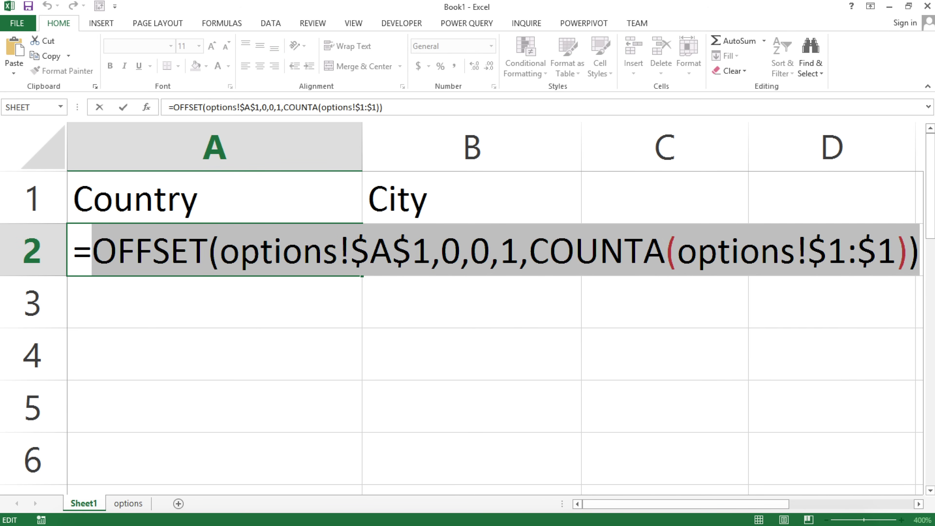
{"action": "key", "text": "F9"}
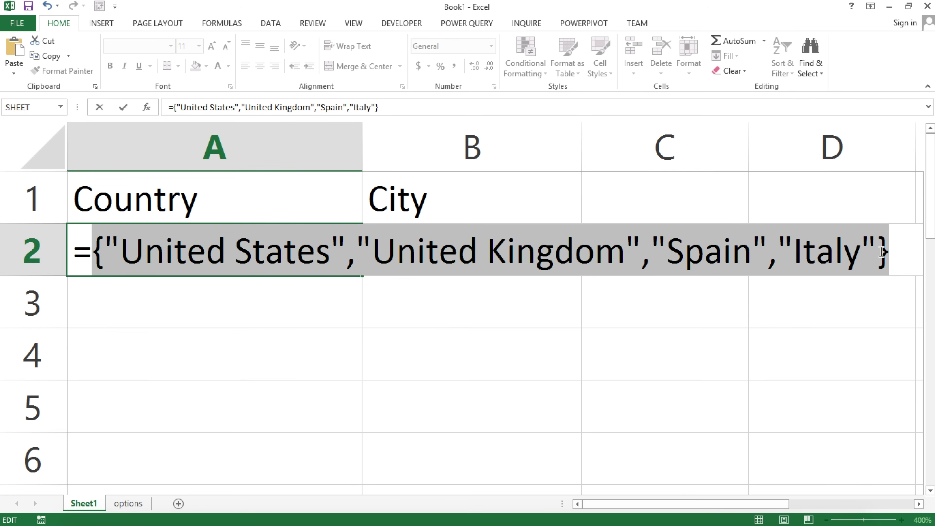
{"action": "key", "text": "ctrl+z"}
{"action": "key", "text": "Return"}
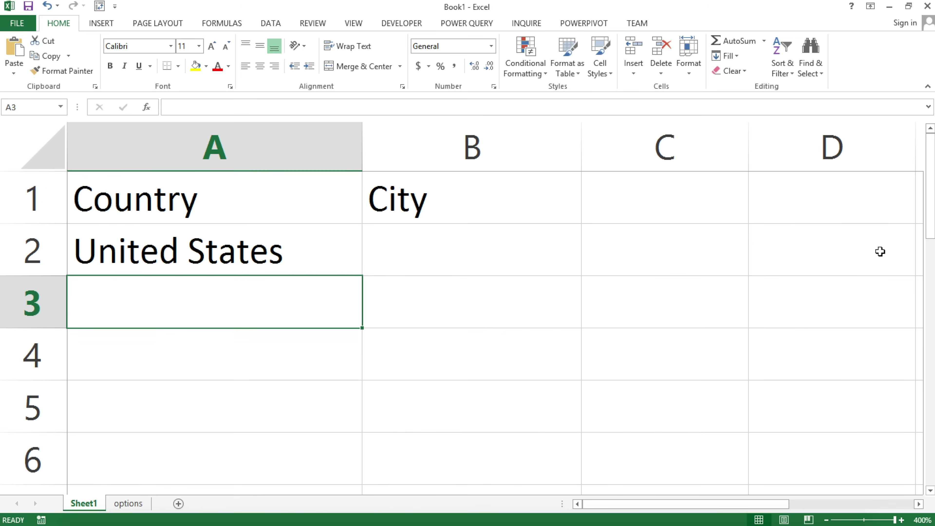
Step: Remove the entire OFFSET formula from A2, leaving the cell empty
{"action": "left_click", "coordinate": [243, 262]}
{"action": "double_click", "coordinate": [241, 250]}
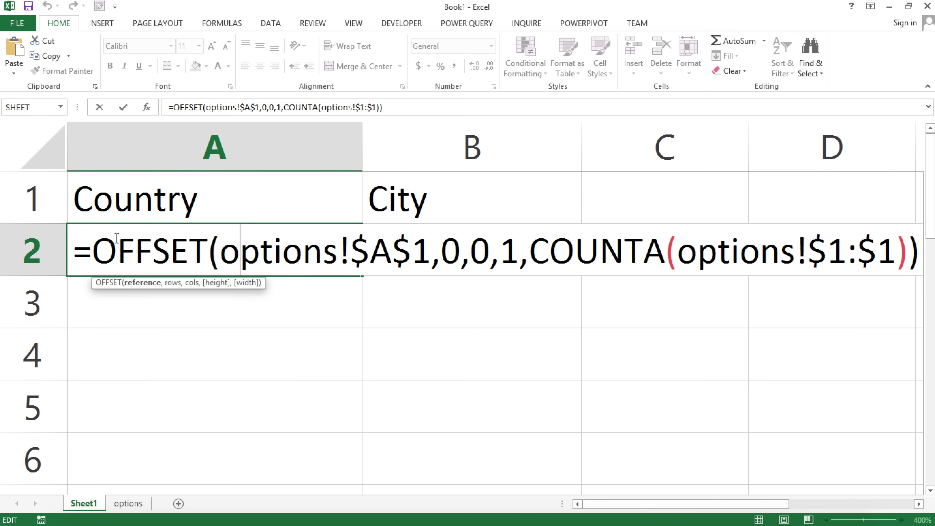
{"action": "left_click", "coordinate": [93, 247]}
{"action": "left_click_drag", "start_coordinate": [93, 246], "coordinate": [920, 257]}
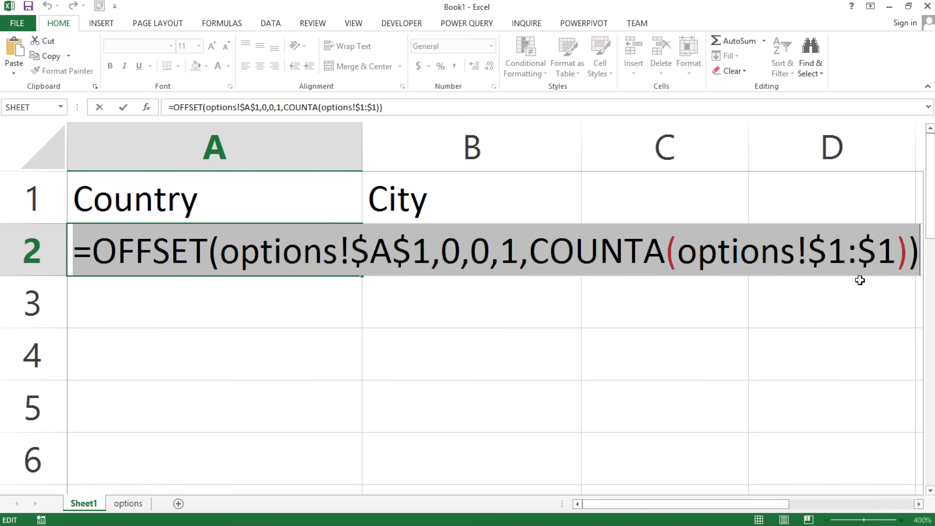
{"action": "key", "text": "BackSpace"}
{"action": "key", "text": "Return"}
Step: Restrict A2:A6 to a dropdown list sourced from =OFFSET(options!$A$1,0,0,1,COUNTA(options!$1:$1)), and check the choices offered in A2
{"action": "left_click_drag", "start_coordinate": [190, 248], "coordinate": [194, 457]}
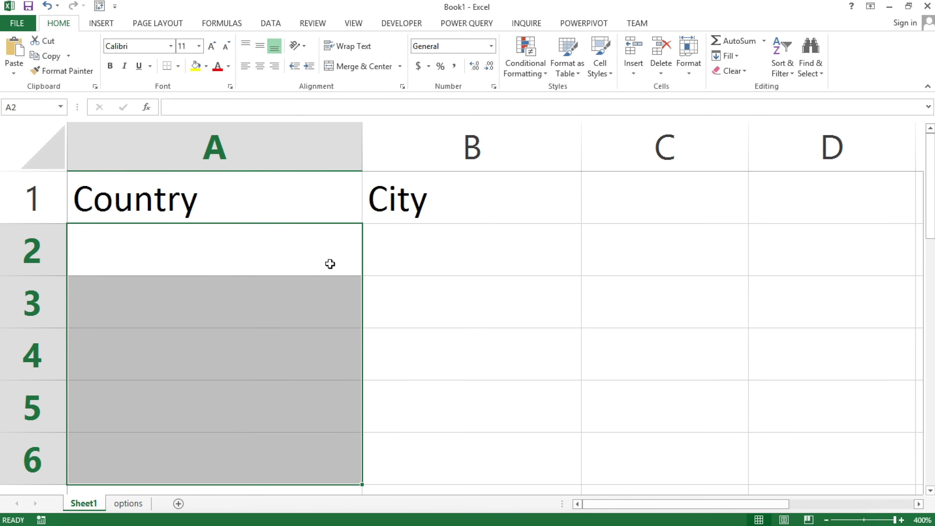
{"action": "left_click", "coordinate": [264, 23]}
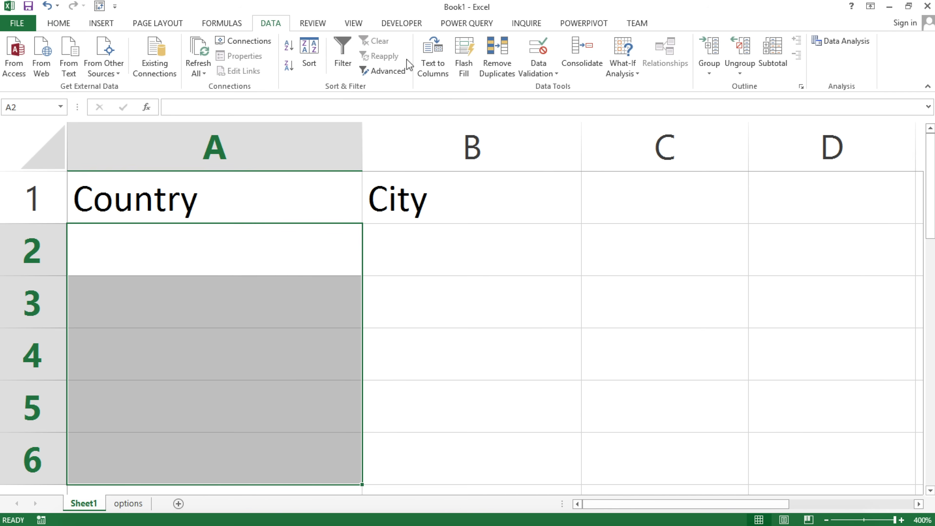
{"action": "left_click", "coordinate": [536, 68]}
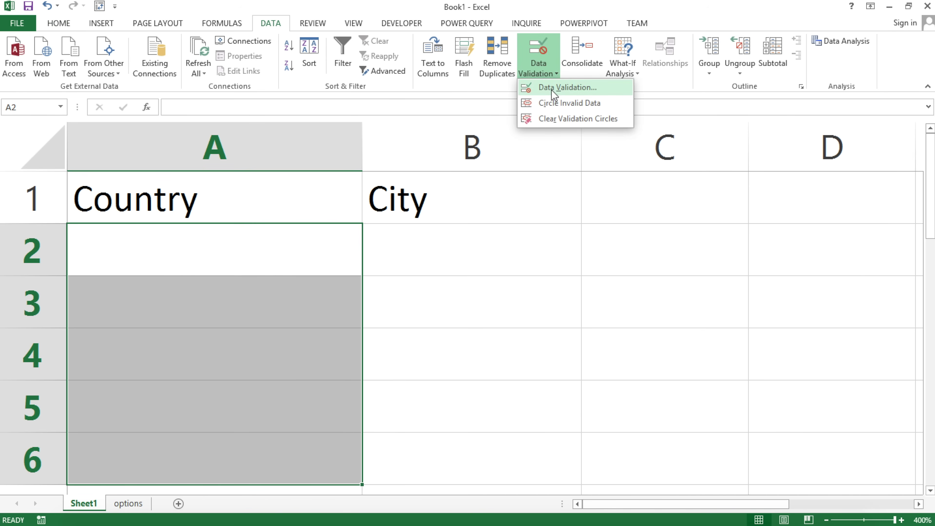
{"action": "left_click", "coordinate": [551, 90]}
{"action": "left_click", "coordinate": [502, 156]}
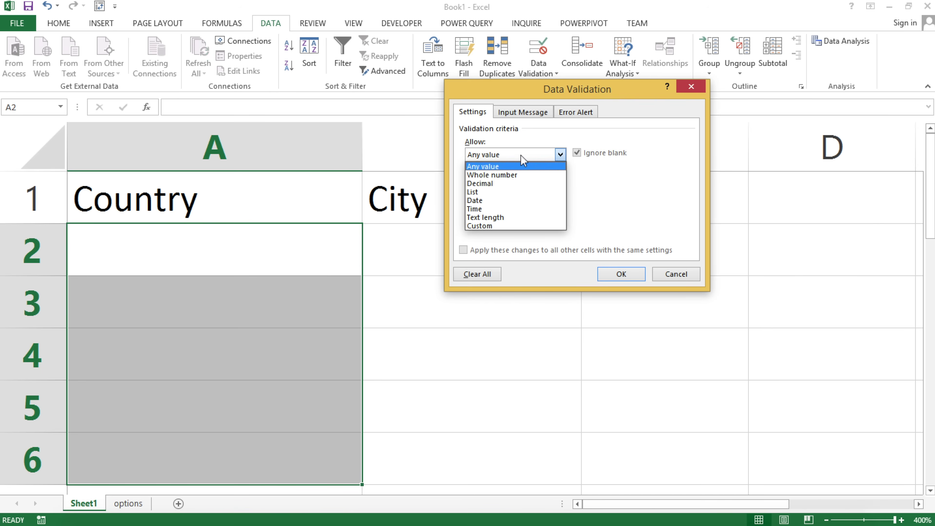
{"action": "left_click", "coordinate": [506, 192]}
{"action": "left_click", "coordinate": [499, 209]}
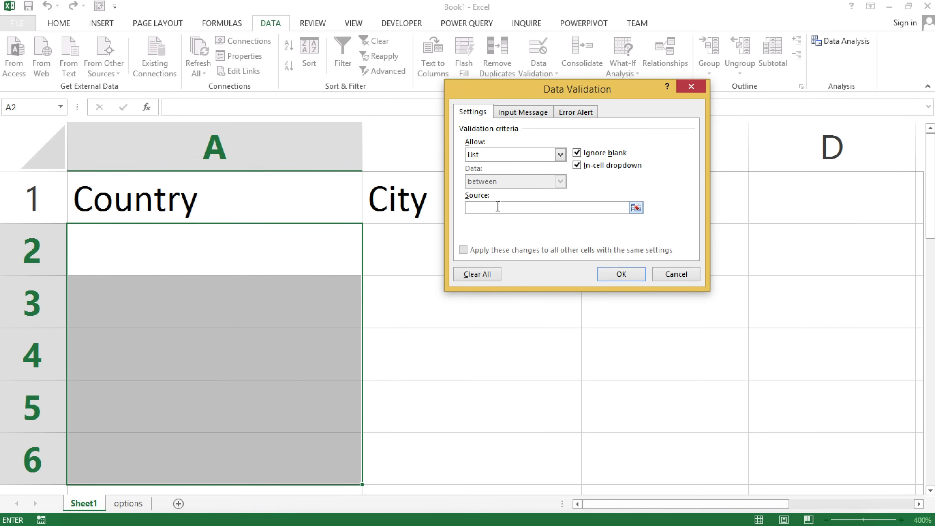
{"action": "type", "text": "=OFFSET(options!$A$1,0,0,COUNTA(options!$A:$A),1)"}
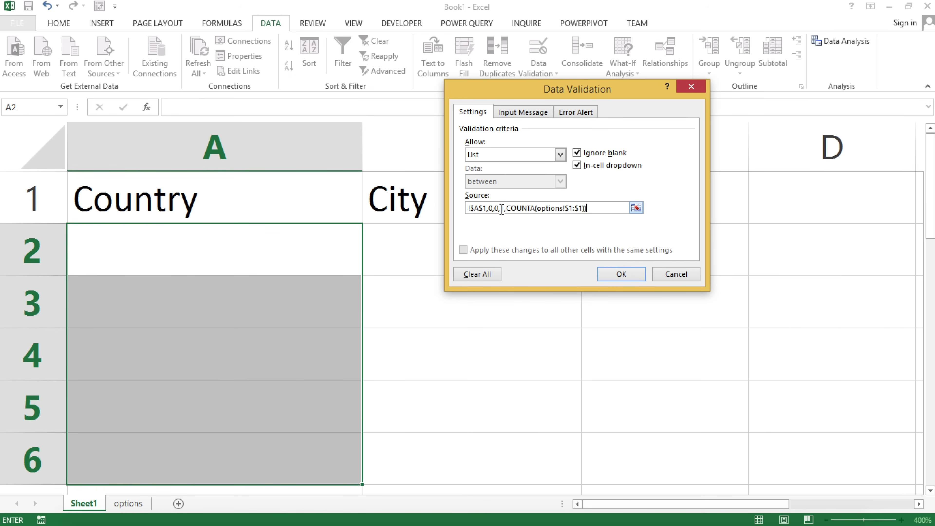
{"action": "left_click", "coordinate": [613, 272]}
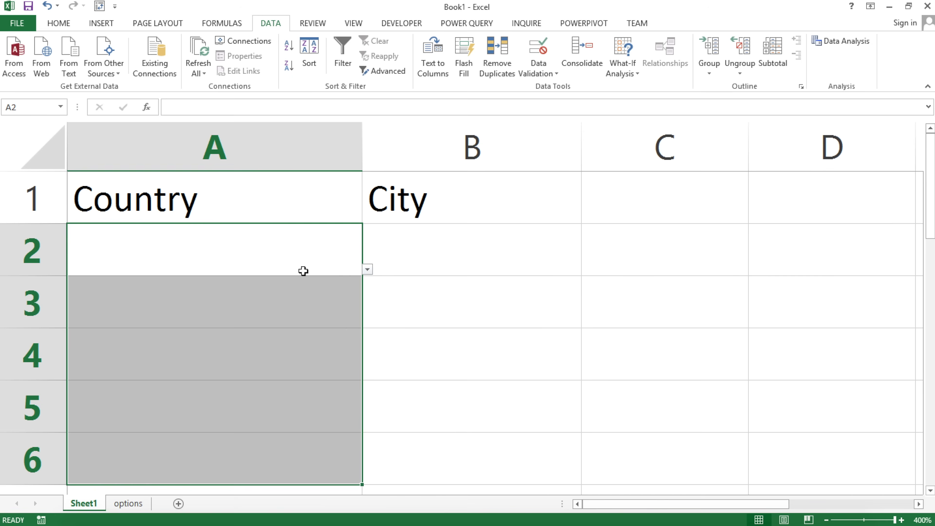
{"action": "left_click", "coordinate": [367, 270]}
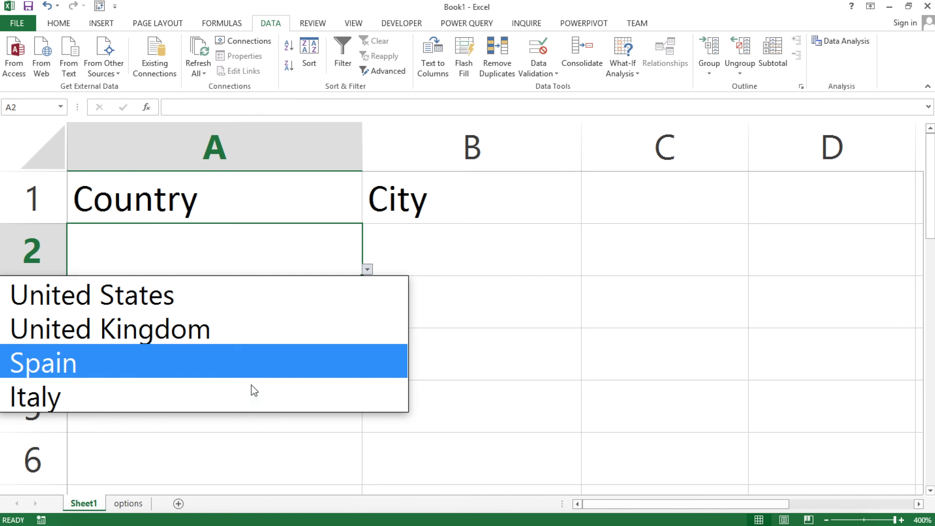
{"action": "left_click", "coordinate": [241, 256]}
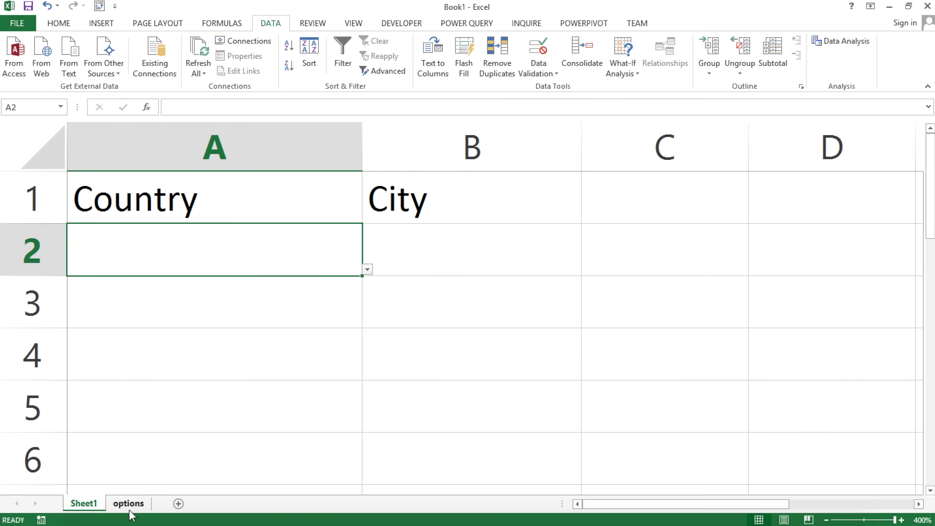
Step: Clear the Italy header from D1 of the options sheet
{"action": "left_click", "coordinate": [129, 503]}
{"action": "left_click", "coordinate": [570, 179]}
{"action": "key", "text": "BackSpace"}
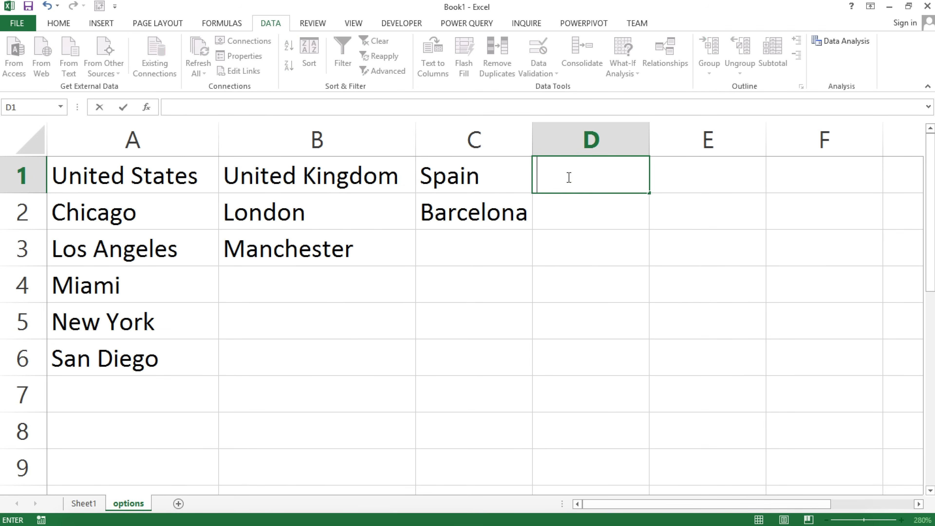
{"action": "key", "text": "Left"}
Step: Check the updated country dropdown in A2 on Sheet1 and choose United States
{"action": "left_click", "coordinate": [84, 503]}
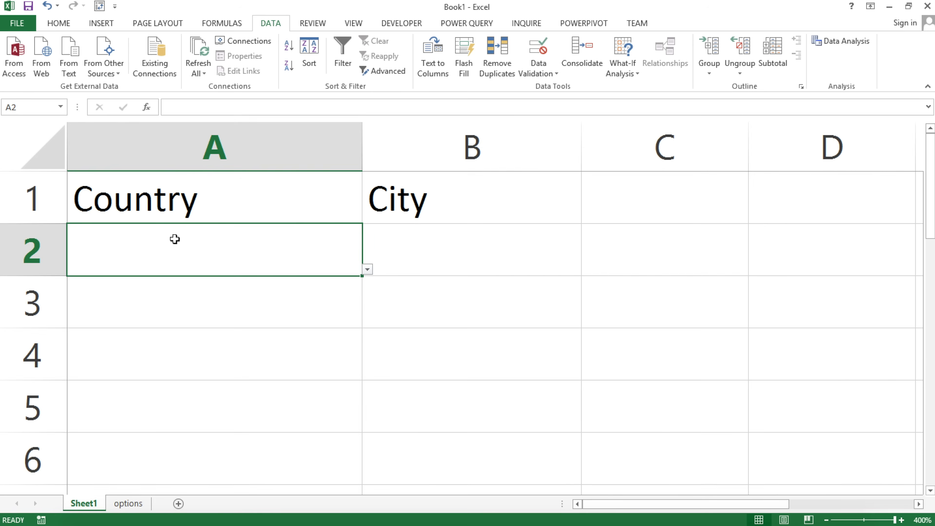
{"action": "left_click", "coordinate": [368, 270]}
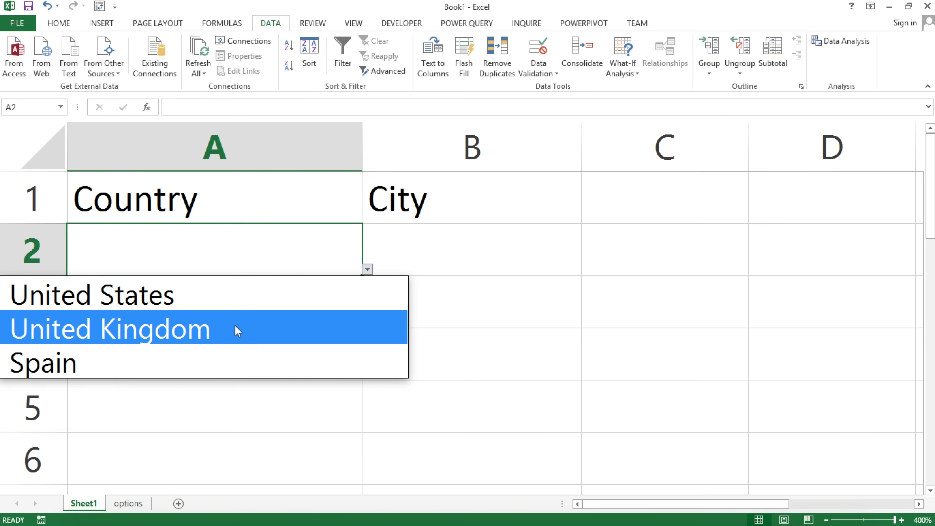
{"action": "left_click", "coordinate": [244, 324]}
{"action": "left_click", "coordinate": [367, 270]}
{"action": "left_click", "coordinate": [319, 291]}
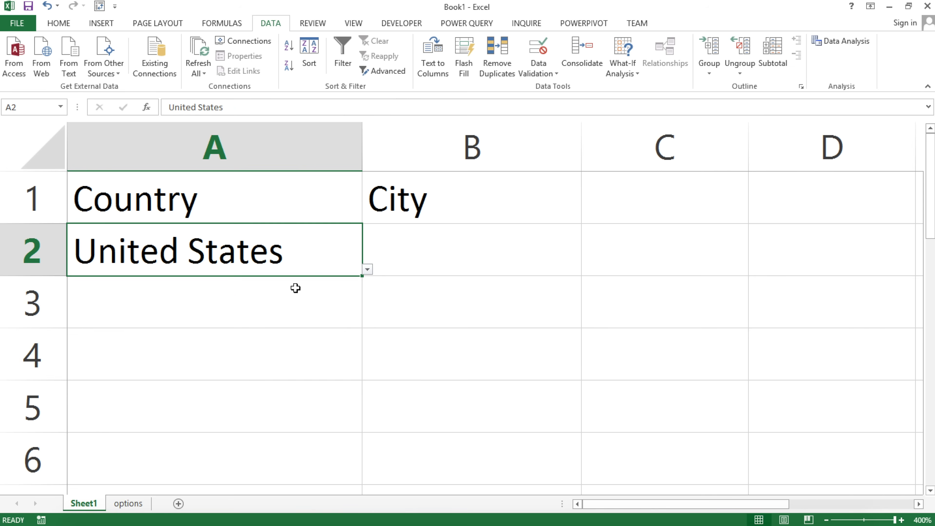
Step: Examine the city lists under each country header on the options sheet
{"action": "left_click", "coordinate": [441, 259]}
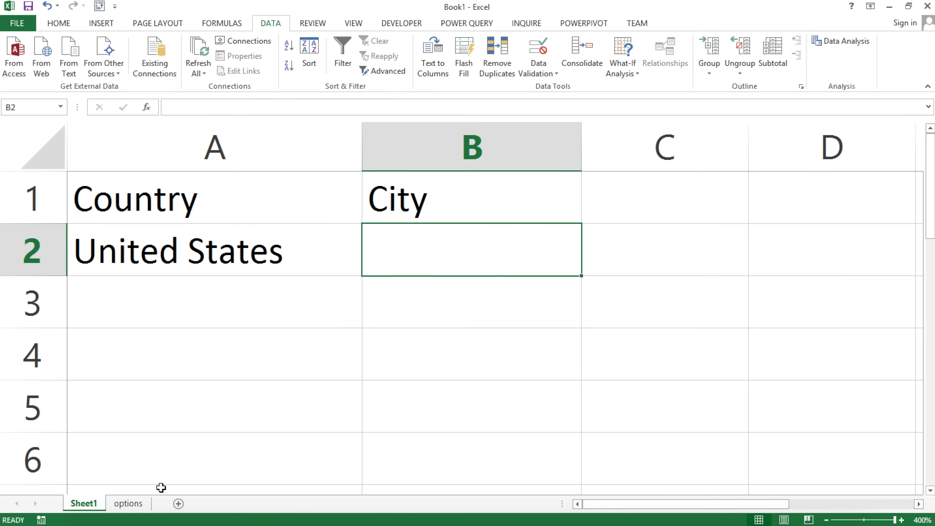
{"action": "left_click", "coordinate": [117, 509]}
{"action": "left_click_drag", "start_coordinate": [184, 211], "coordinate": [161, 368]}
{"action": "left_click_drag", "start_coordinate": [167, 212], "coordinate": [156, 359]}
{"action": "left_click", "coordinate": [296, 221]}
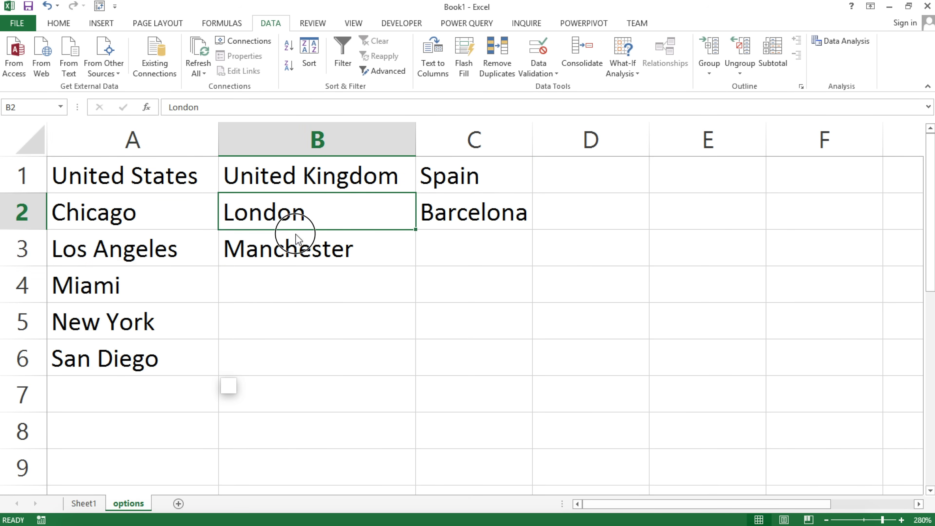
{"action": "left_click_drag", "start_coordinate": [298, 238], "coordinate": [298, 241]}
{"action": "left_click", "coordinate": [474, 208]}
{"action": "left_click_drag", "start_coordinate": [150, 220], "coordinate": [140, 350]}
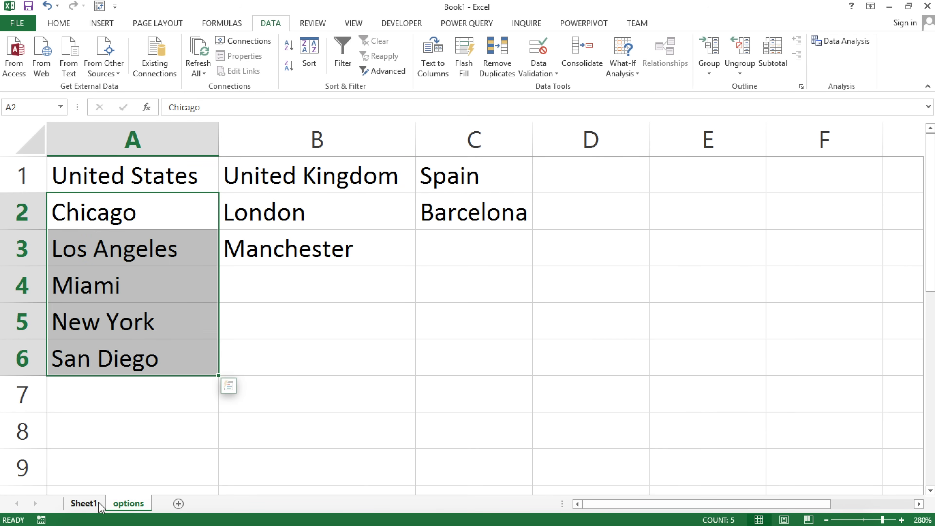
Step: Compare the country chosen in A2 on Sheet1 with the header row of the options sheet
{"action": "left_click", "coordinate": [84, 503]}
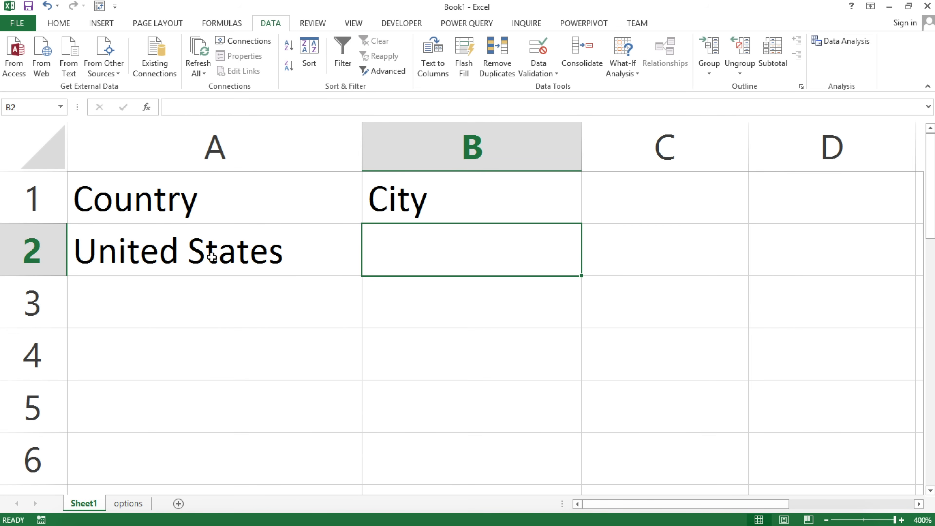
{"action": "left_click", "coordinate": [221, 254]}
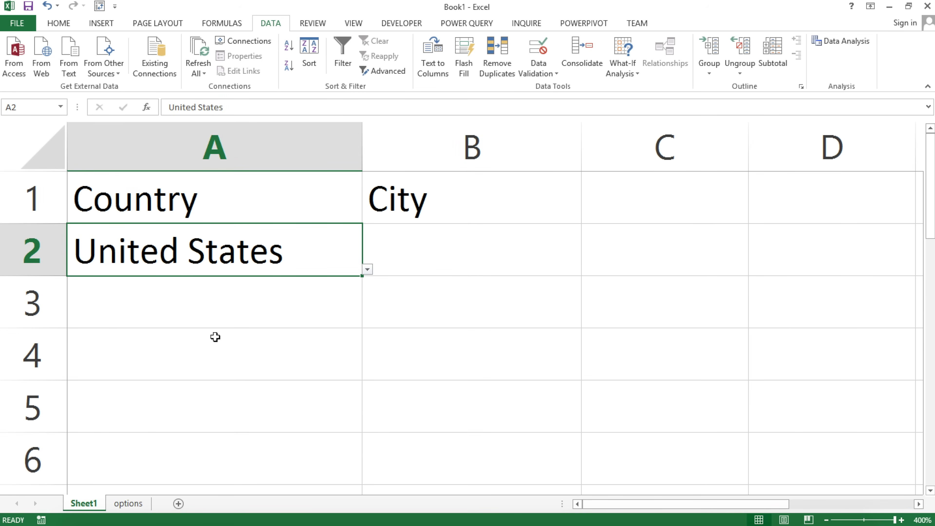
{"action": "left_click", "coordinate": [139, 505]}
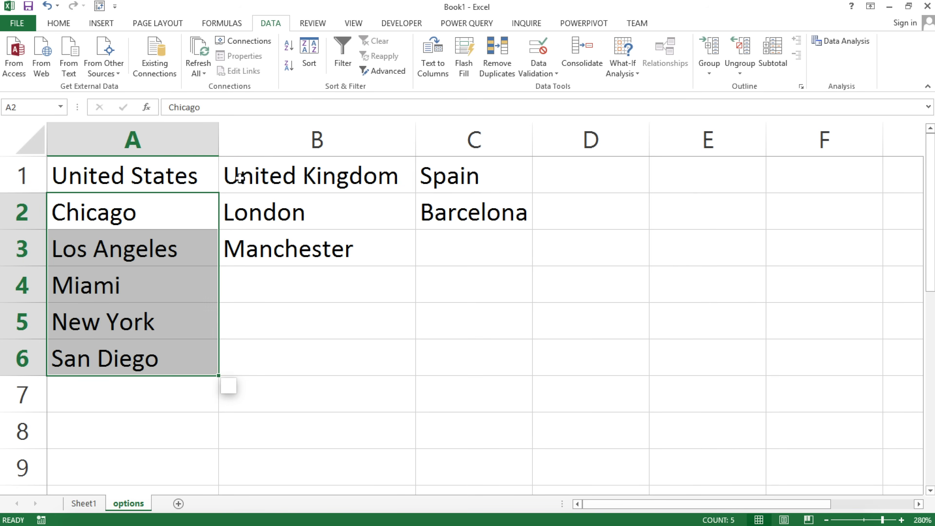
{"action": "left_click_drag", "start_coordinate": [194, 173], "coordinate": [441, 173]}
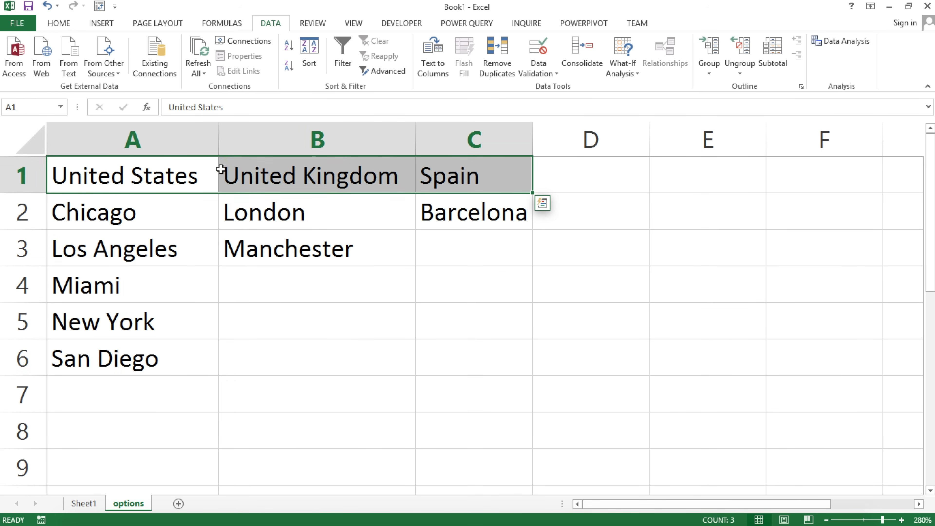
{"action": "left_click", "coordinate": [79, 505]}
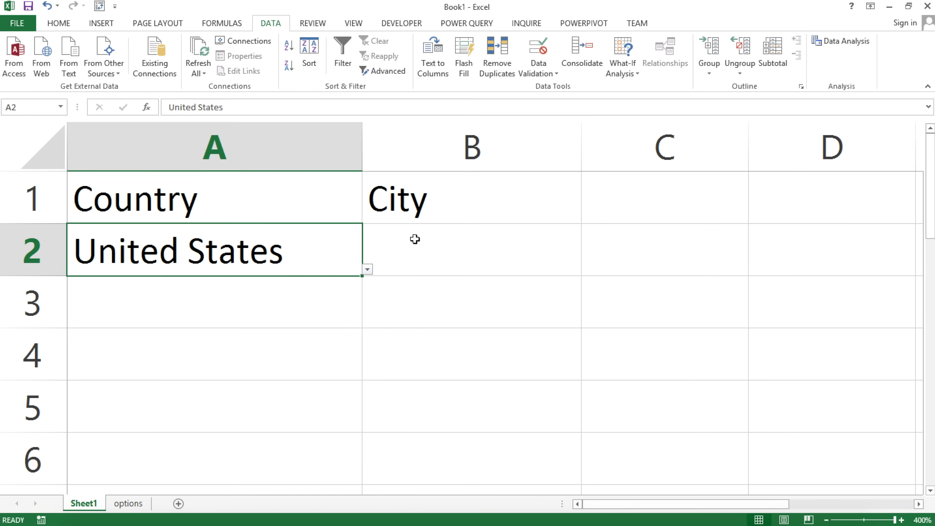
Step: Enter =MATCH(A2,options!$1:$1,0) in B2 of Sheet1 to find the chosen country's position in the options header row
{"action": "left_click", "coordinate": [424, 243]}
{"action": "type", "text": "=ma"}
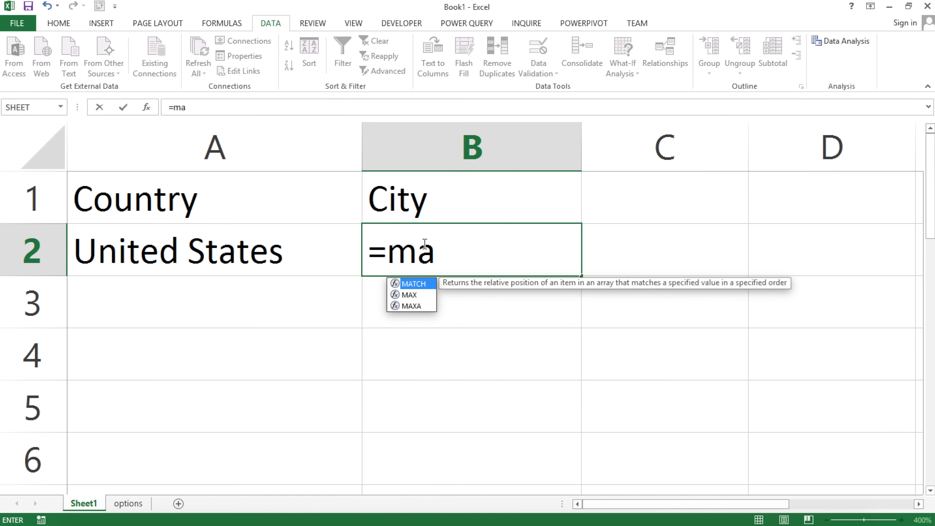
{"action": "key", "text": "Tab"}
{"action": "left_click", "coordinate": [204, 253]}
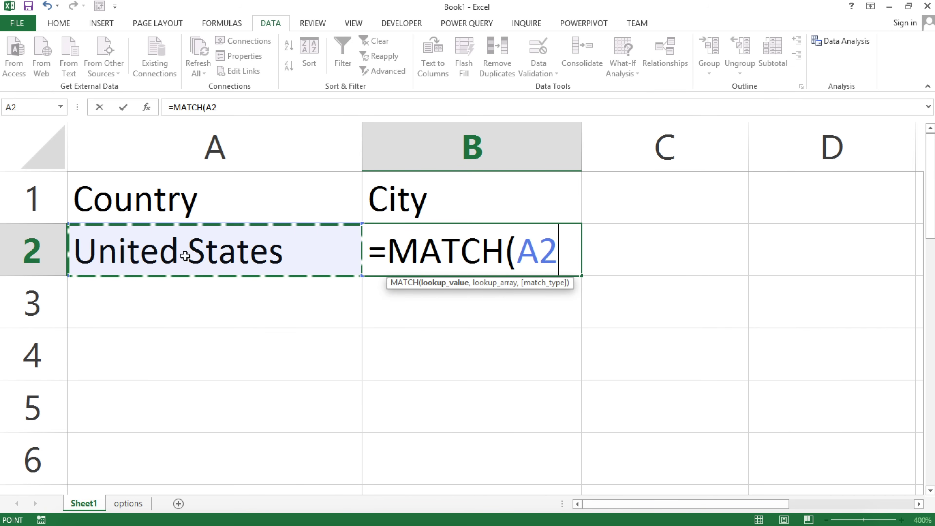
{"action": "type", "text": ","}
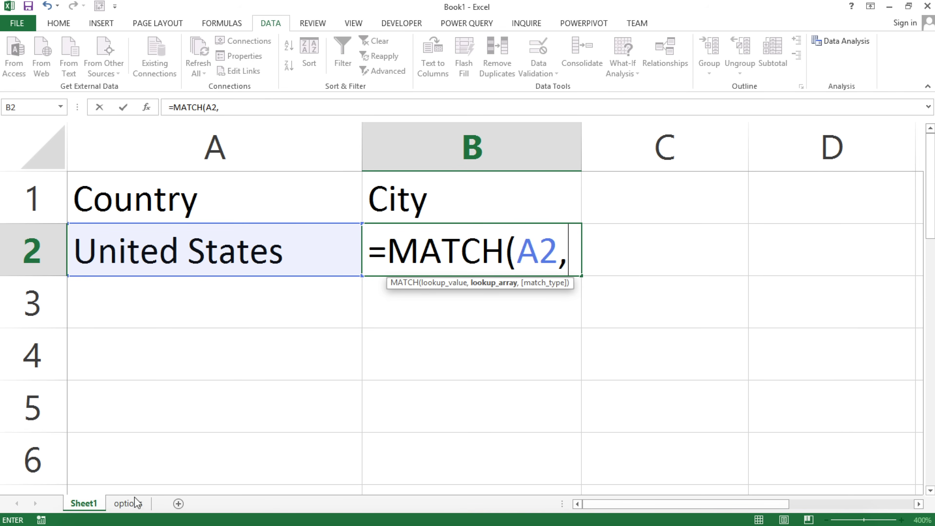
{"action": "left_click", "coordinate": [128, 503]}
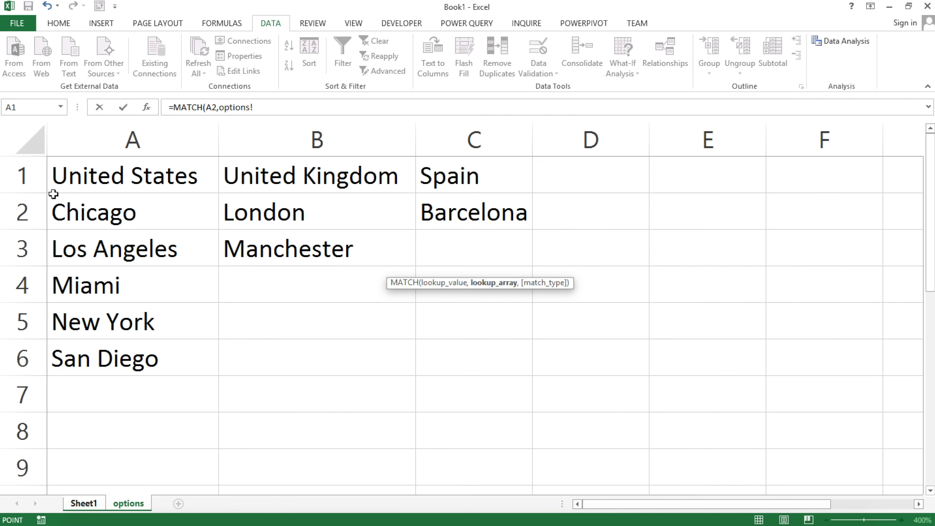
{"action": "left_click", "coordinate": [22, 172]}
{"action": "left_click", "coordinate": [22, 172]}
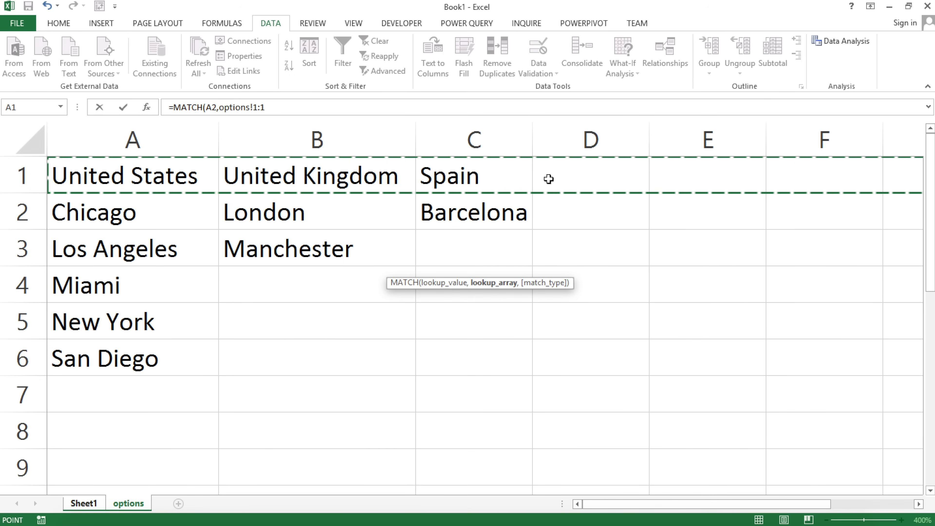
{"action": "key", "text": "F4"}
{"action": "type", "text": ","}
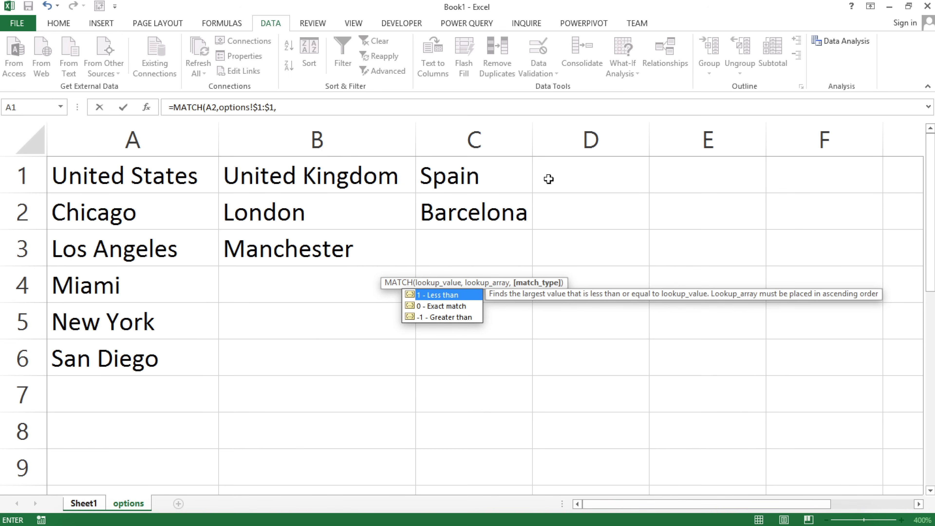
{"action": "type", "text": "0)"}
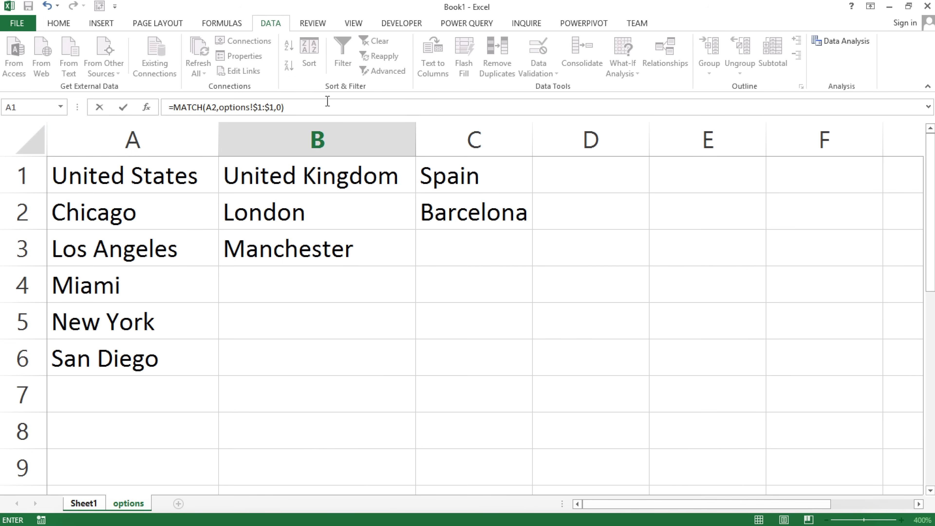
{"action": "key", "text": "Return"}
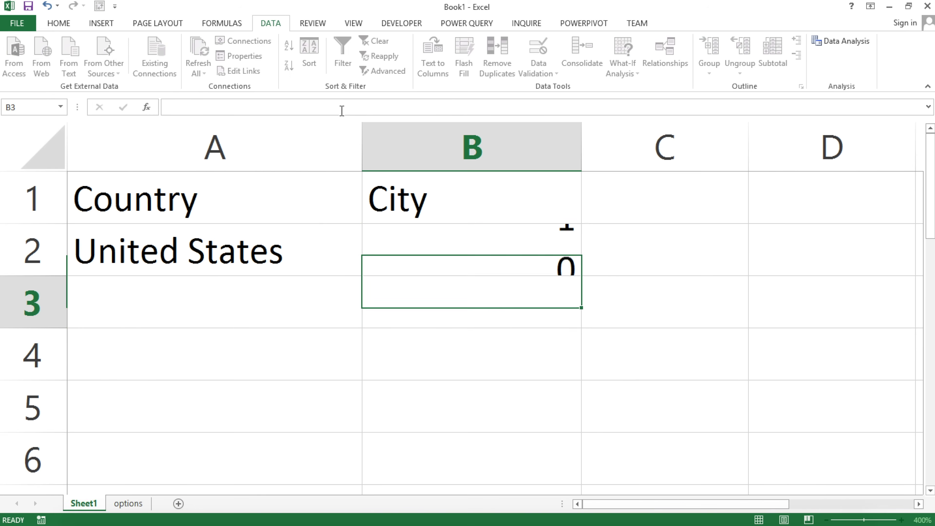
Step: Review the arguments of the MATCH formula in B2 and compare its result with the United States header's position on the options sheet
{"action": "double_click", "coordinate": [459, 250]}
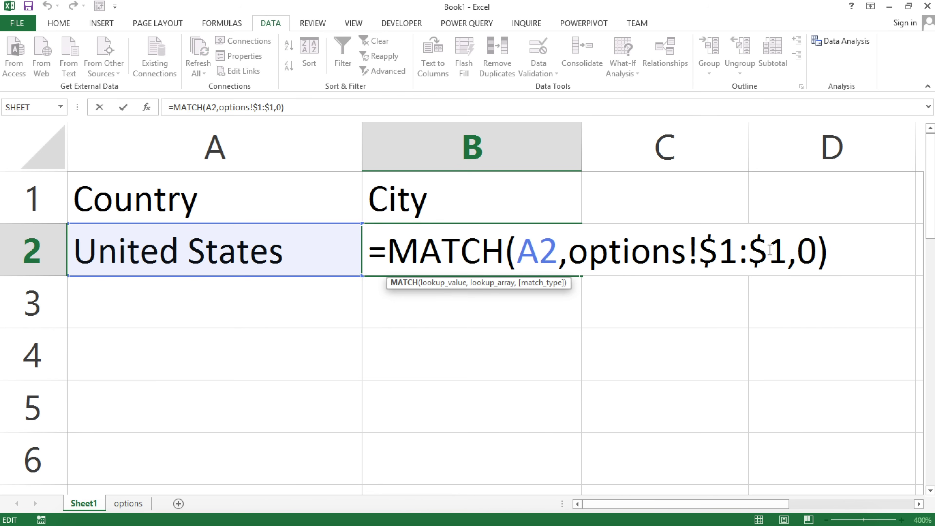
{"action": "left_click", "coordinate": [843, 247]}
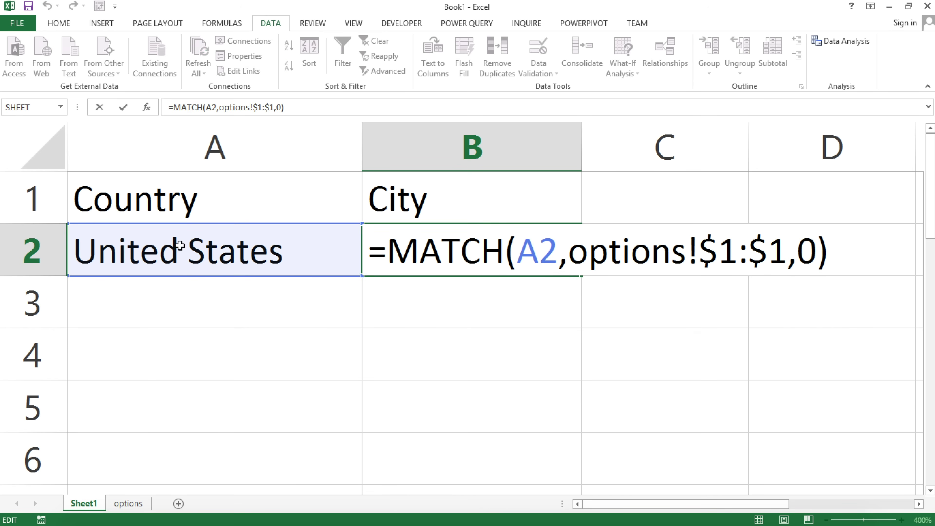
{"action": "left_click_drag", "start_coordinate": [571, 252], "coordinate": [787, 255]}
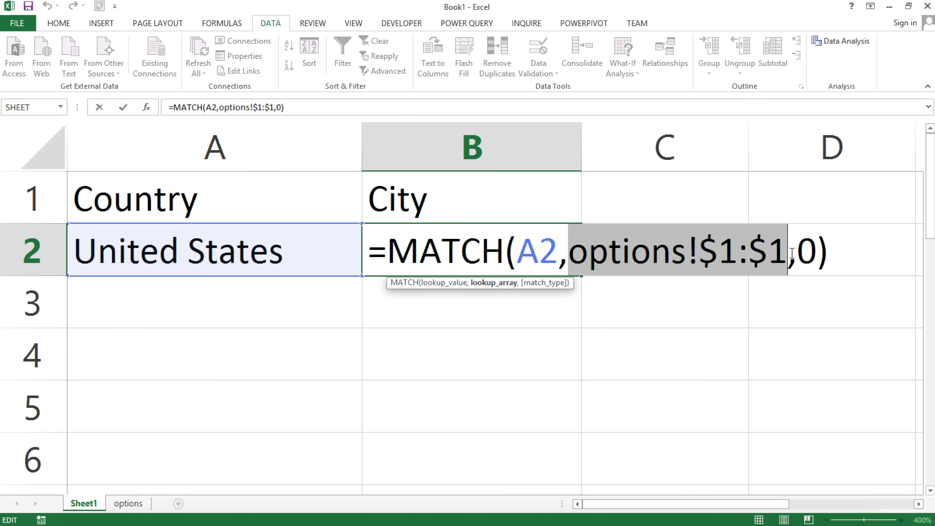
{"action": "left_click", "coordinate": [836, 248]}
{"action": "key", "text": "Return"}
{"action": "left_click", "coordinate": [482, 255]}
{"action": "left_click", "coordinate": [128, 503]}
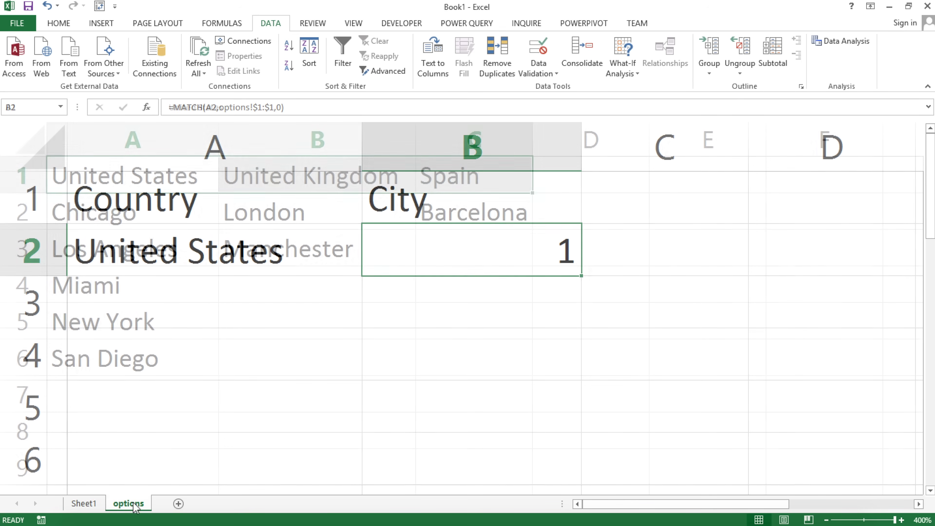
{"action": "left_click", "coordinate": [135, 176]}
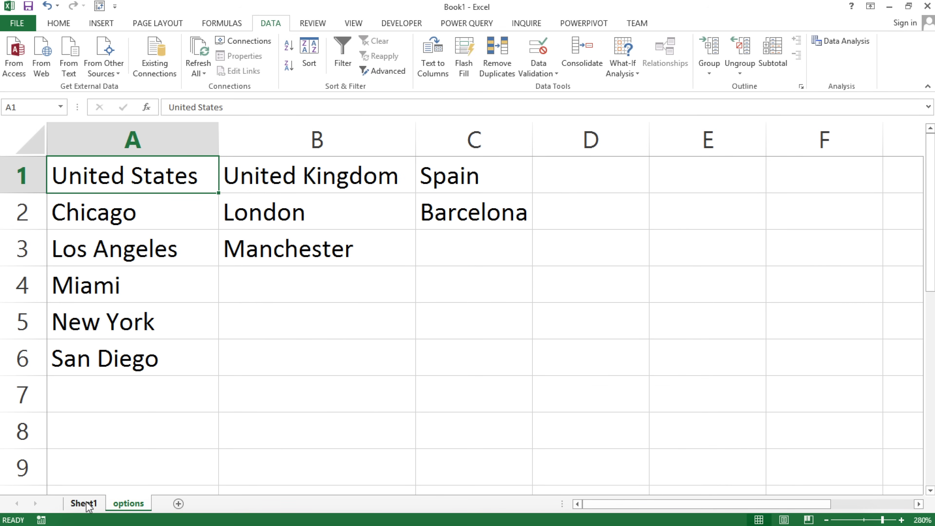
Step: Choose United Kingdom from the country dropdown in A2 on Sheet1 to test the MATCH formula
{"action": "left_click", "coordinate": [82, 503]}
{"action": "left_click", "coordinate": [284, 250]}
{"action": "left_click", "coordinate": [366, 269]}
{"action": "left_click", "coordinate": [284, 332]}
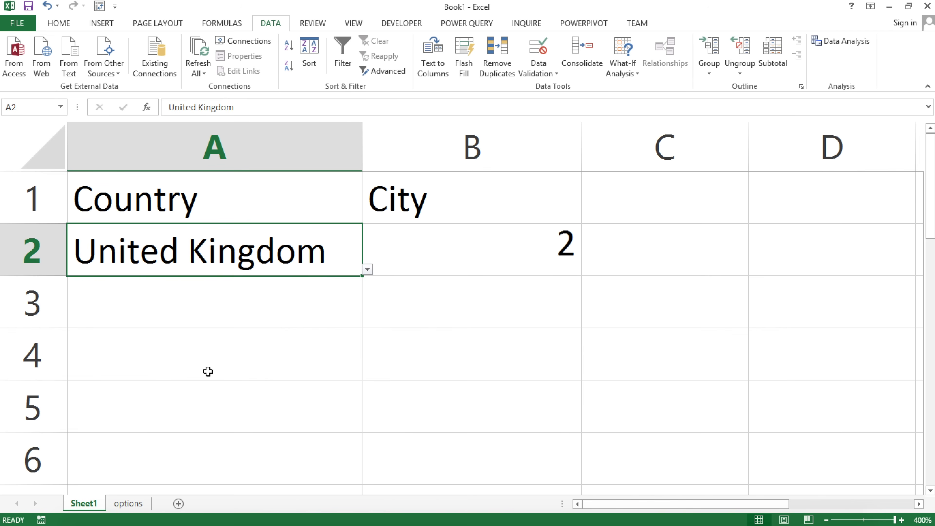
Step: Check the positions of the United Kingdom and Spain headers on the options sheet against the MATCH result on Sheet1
{"action": "left_click", "coordinate": [141, 504]}
{"action": "left_click", "coordinate": [332, 188]}
{"action": "left_click", "coordinate": [484, 178]}
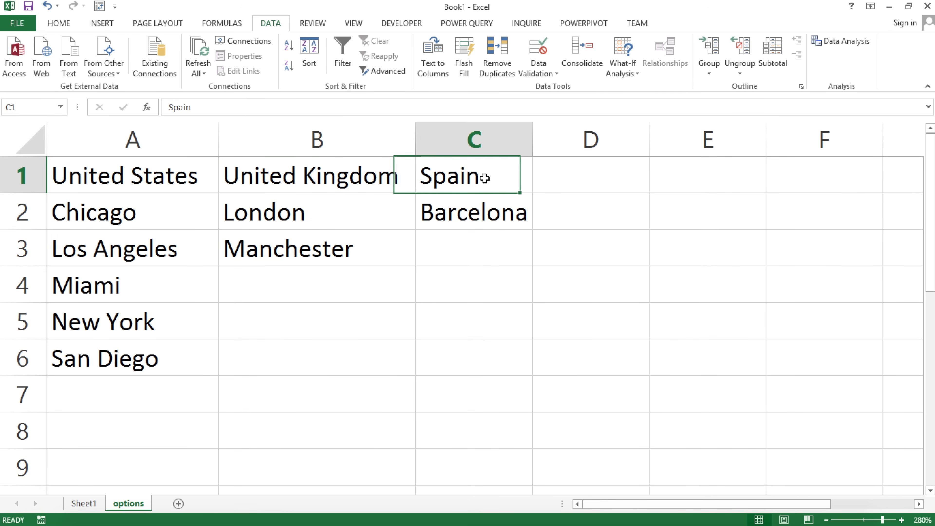
{"action": "left_click", "coordinate": [90, 504]}
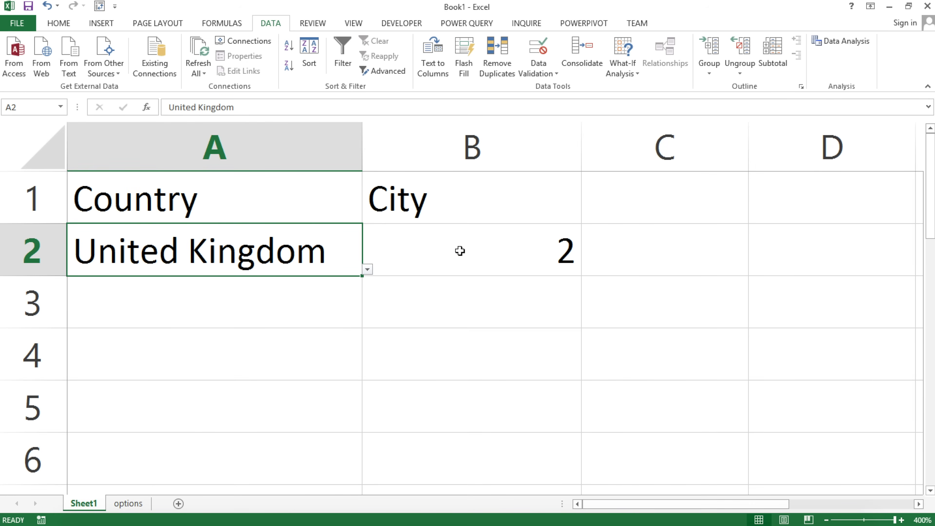
Step: Test the MATCH formula by choosing Spain and then United States from the country dropdown in A2
{"action": "left_click", "coordinate": [367, 269]}
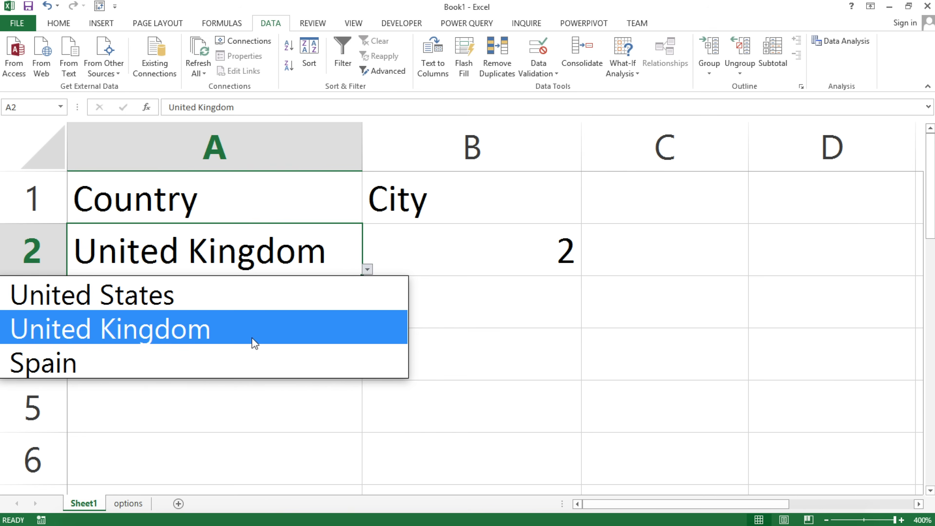
{"action": "left_click", "coordinate": [251, 357]}
{"action": "left_click", "coordinate": [367, 270]}
{"action": "left_click", "coordinate": [320, 292]}
Step: Copy the text of the MATCH formula from B2 into C2 on Sheet1, keeping its references unchanged
{"action": "left_click", "coordinate": [393, 242]}
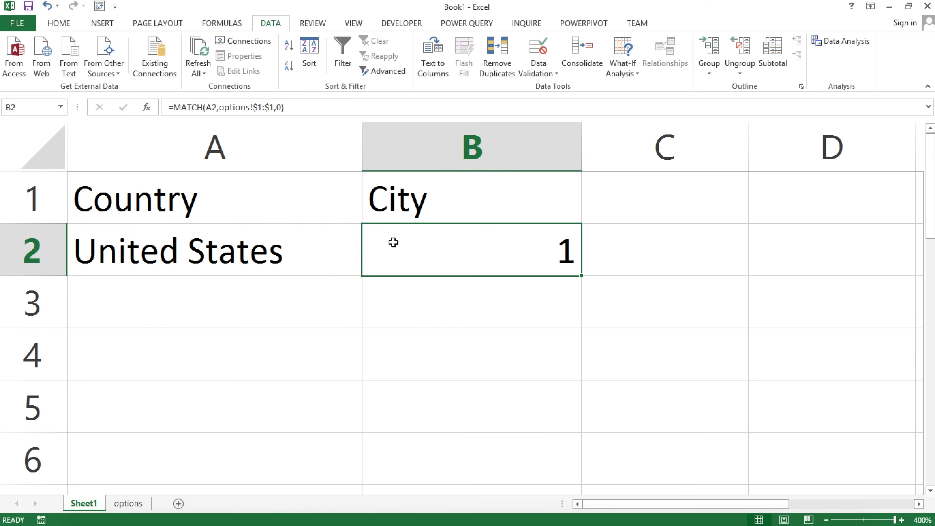
{"action": "left_click_drag", "start_coordinate": [283, 107], "coordinate": [114, 113]}
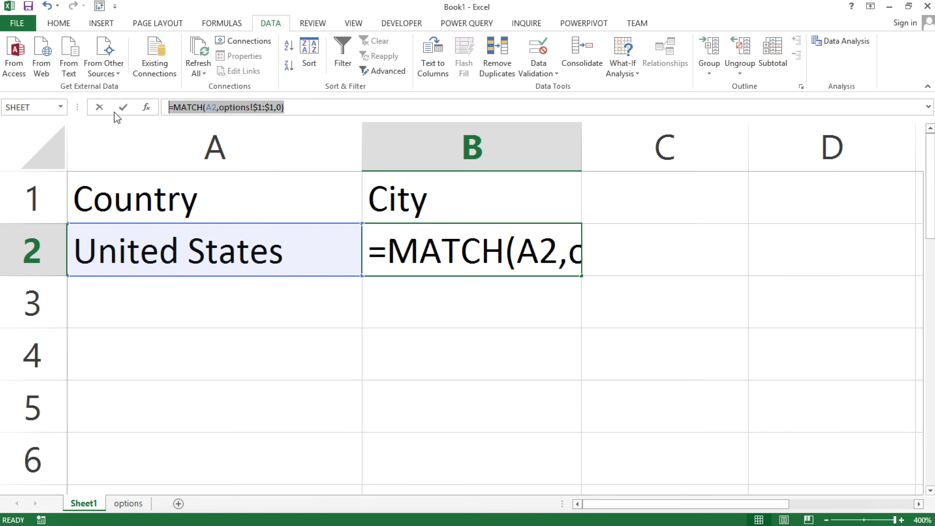
{"action": "key", "text": "ctrl+c"}
{"action": "key", "text": "Escape"}
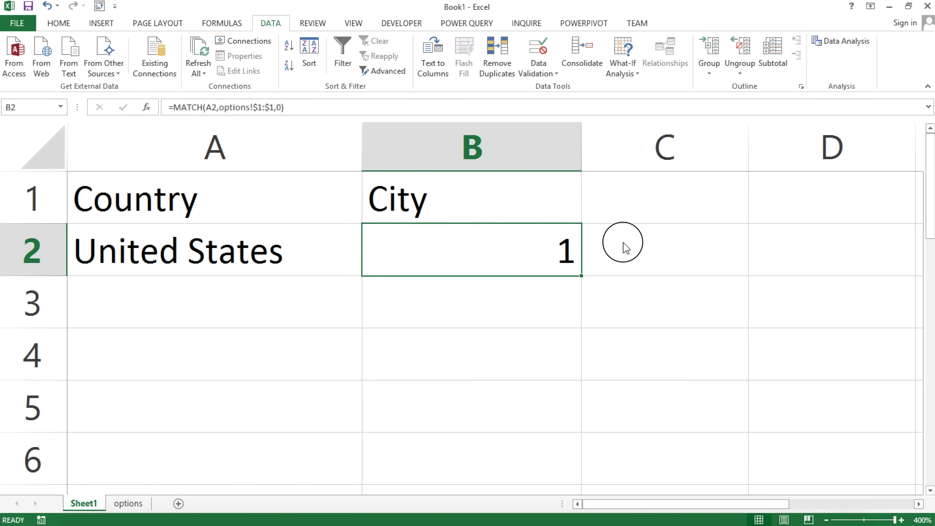
{"action": "left_click", "coordinate": [622, 244]}
{"action": "key", "text": "ctrl+v"}
Step: Start an OFFSET formula in B2 with options!$A$1 as reference, 1 row and 0 columns
{"action": "left_click", "coordinate": [426, 243]}
{"action": "type", "text": "="}
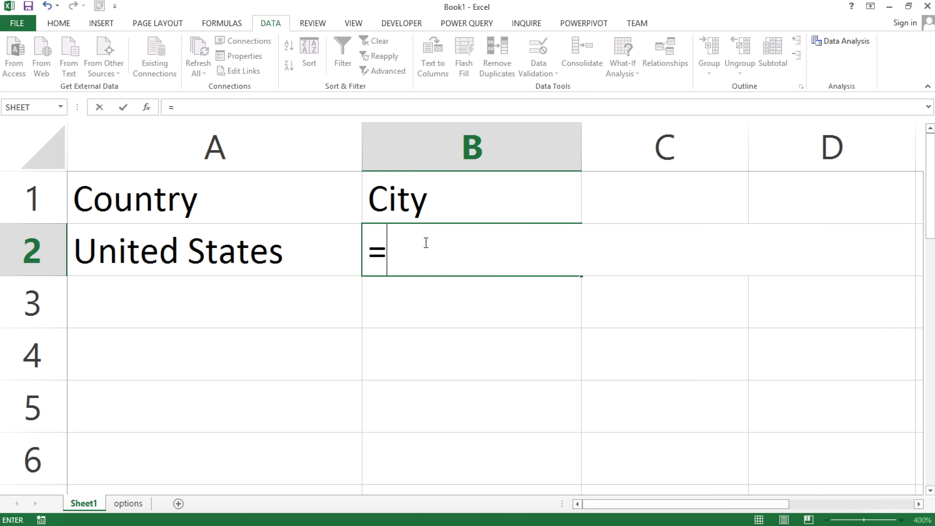
{"action": "type", "text": "off"}
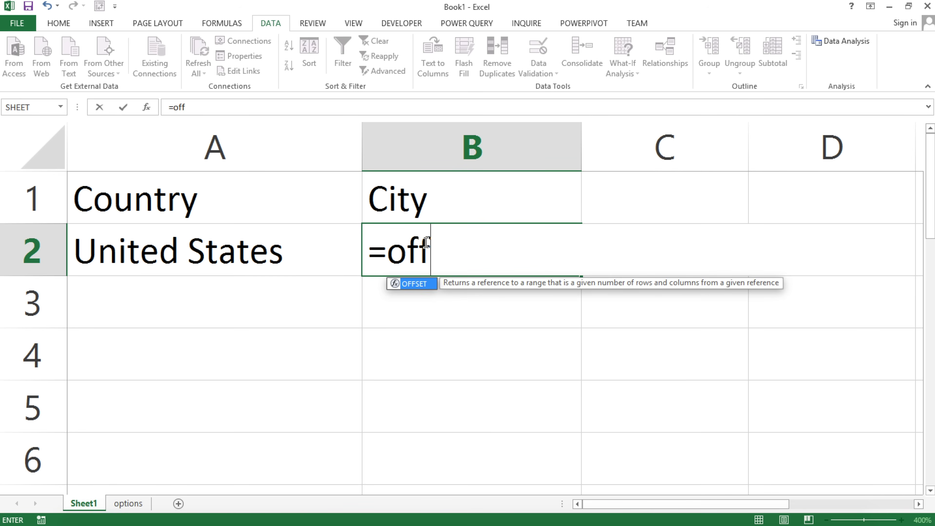
{"action": "key", "text": "Tab"}
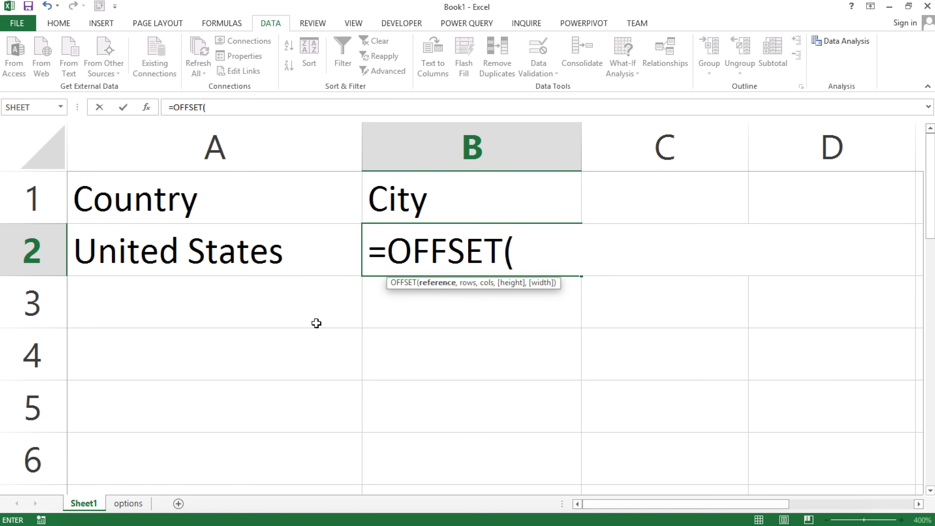
{"action": "left_click", "coordinate": [118, 503]}
{"action": "left_click", "coordinate": [73, 176]}
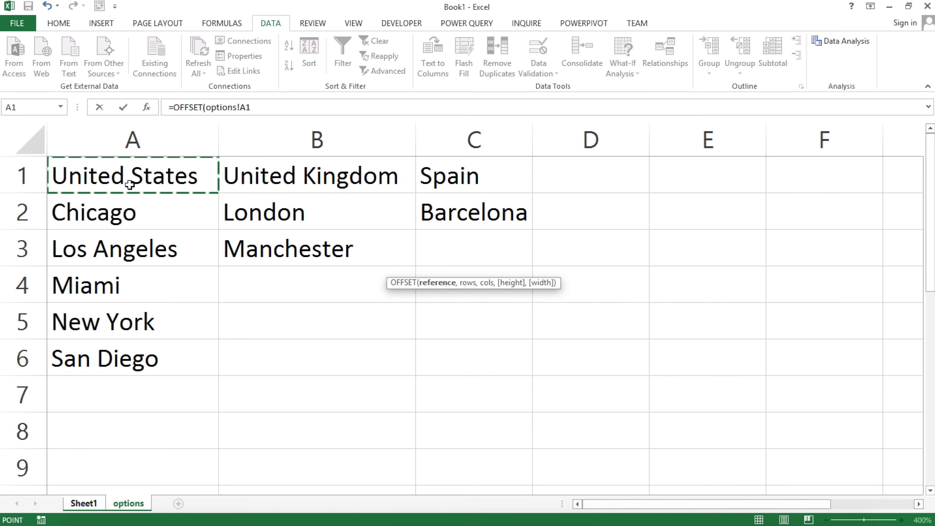
{"action": "key", "text": "F4"}
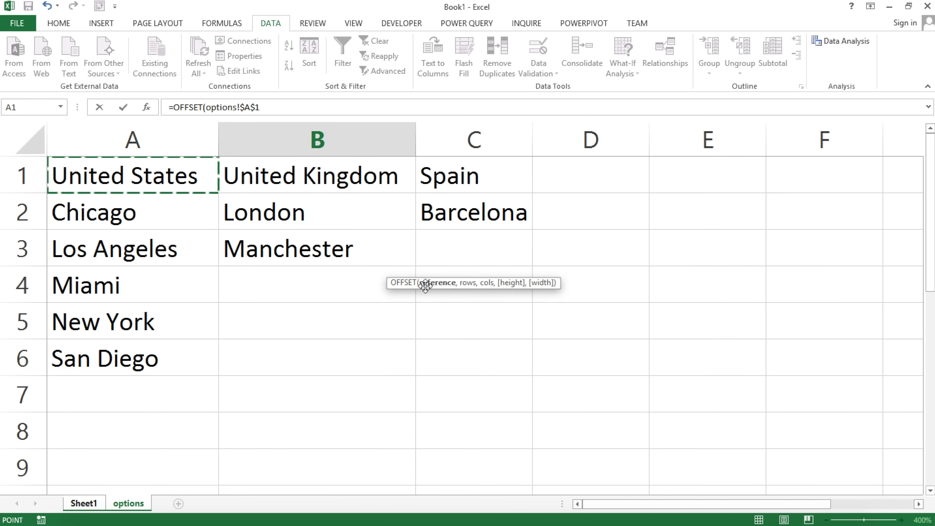
{"action": "left_click", "coordinate": [302, 113]}
{"action": "type", "text": ",1"}
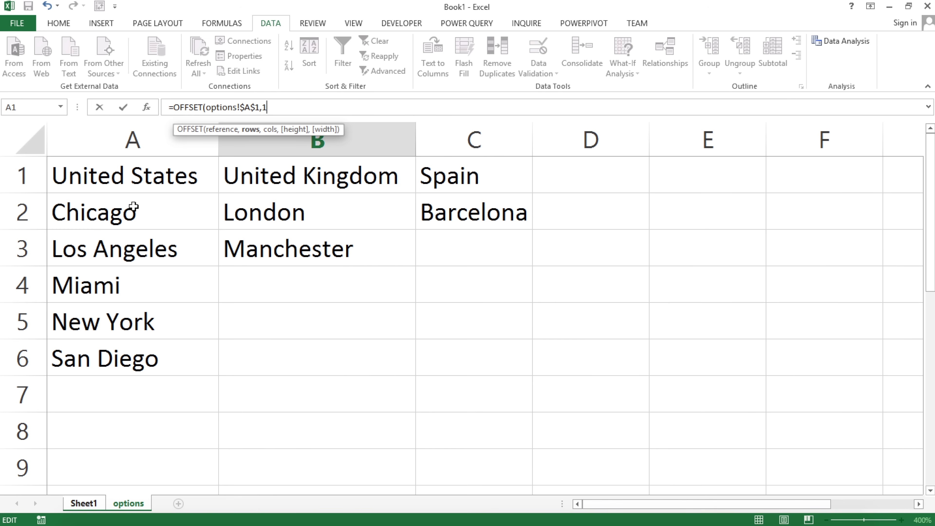
{"action": "type", "text": ",0"}
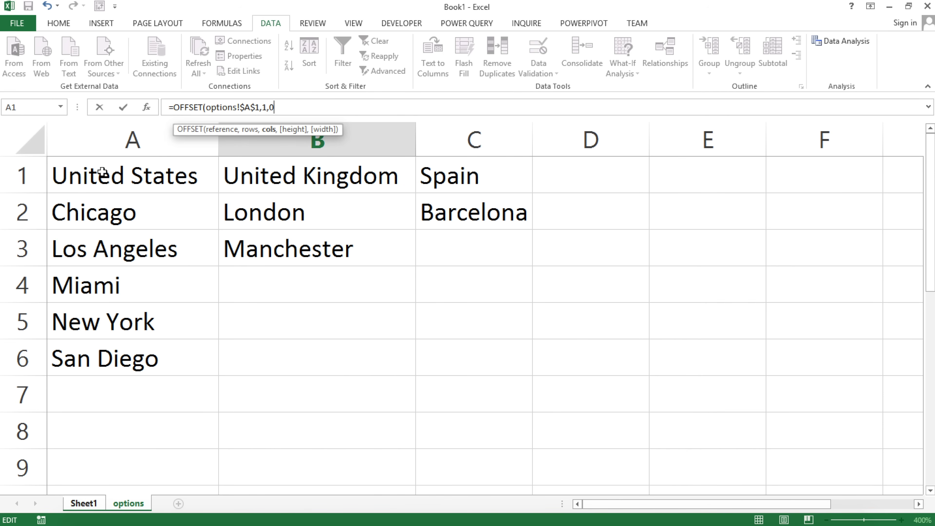
Step: Complete the OFFSET formula in B2 with COUNTA(options!$A:$A)-1 as its height
{"action": "type", "text": ","}
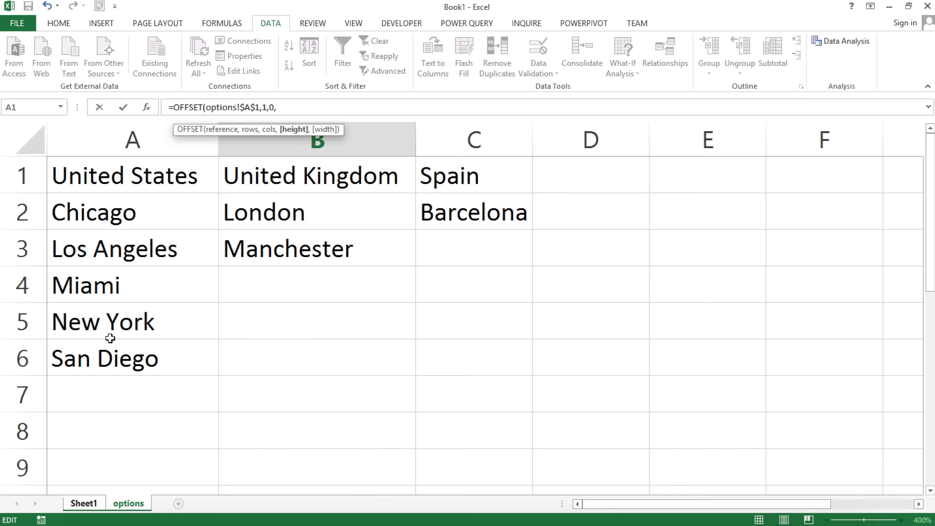
{"action": "type", "text": "counta"}
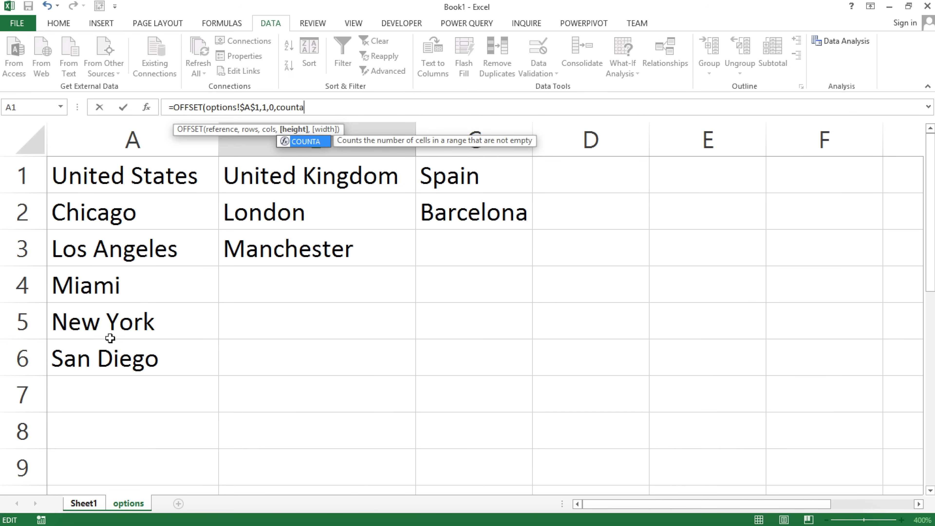
{"action": "type", "text": "("}
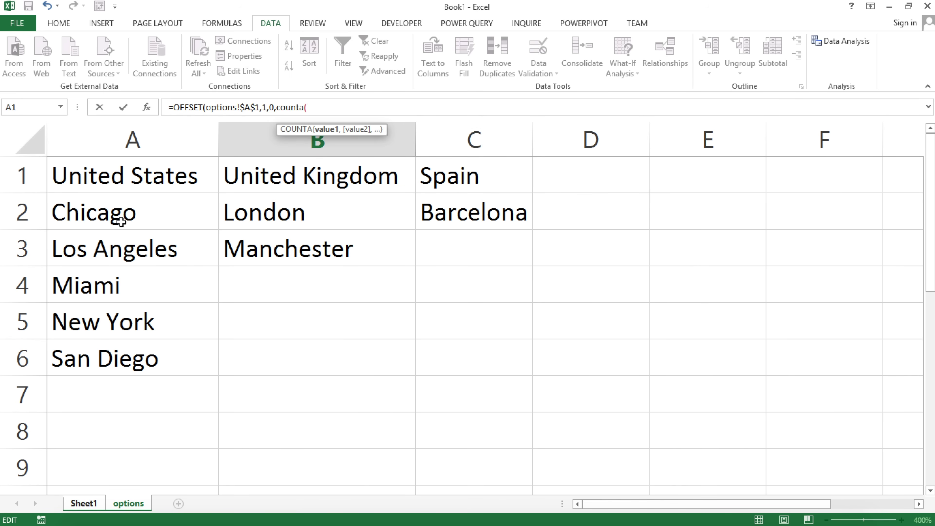
{"action": "left_click", "coordinate": [128, 148]}
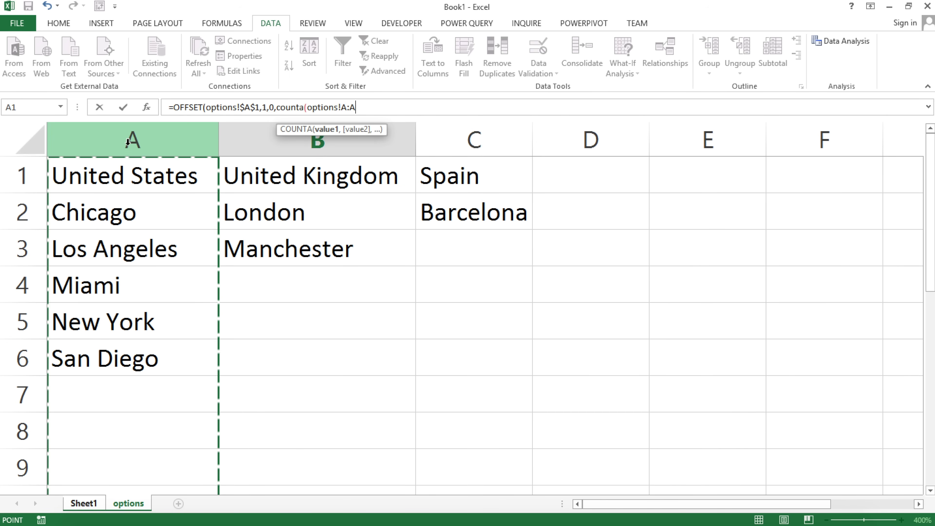
{"action": "key", "text": "F4"}
{"action": "type", "text": ")"}
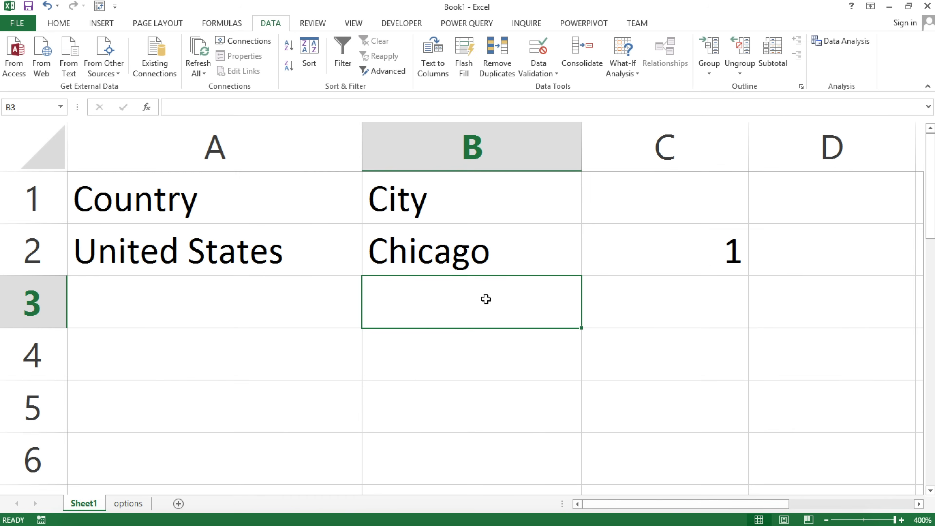
Step: Evaluate the OFFSET expression inside B2 to inspect the cities it returns, and restore the formula text
{"action": "double_click", "coordinate": [481, 249]}
{"action": "left_click_drag", "start_coordinate": [389, 251], "coordinate": [805, 338]}
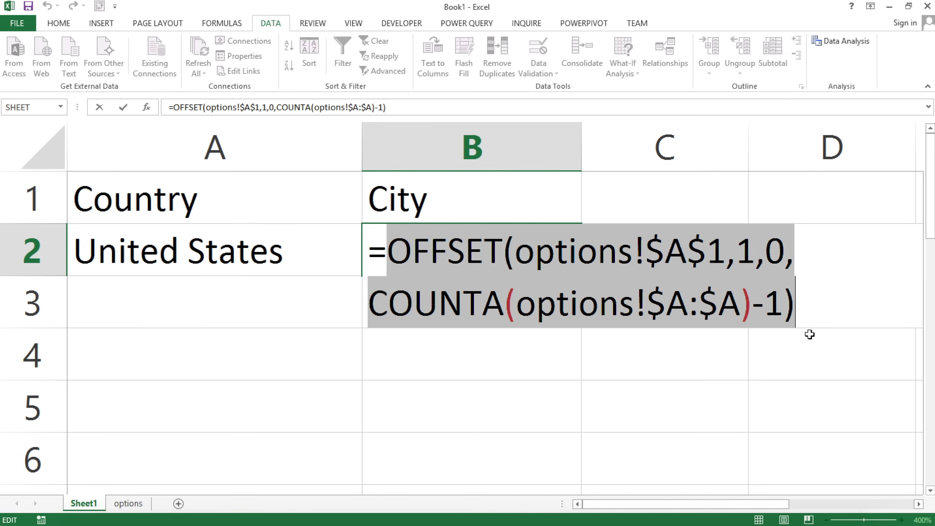
{"action": "key", "text": "F9"}
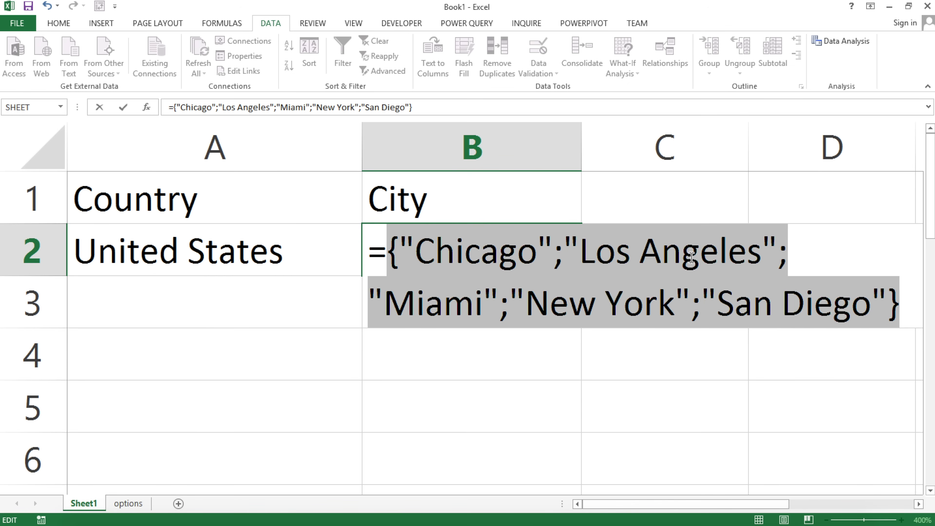
{"action": "key", "text": "ctrl+z"}
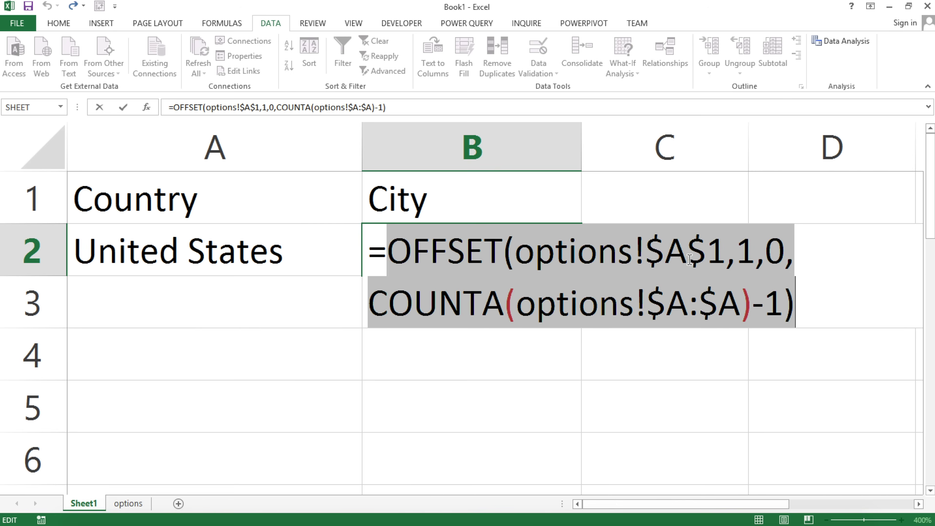
Step: Review the reference, rows and cols arguments of the OFFSET formula in B2 against the United States header on the options sheet
{"action": "left_click", "coordinate": [551, 261]}
{"action": "left_click_drag", "start_coordinate": [505, 254], "coordinate": [721, 267]}
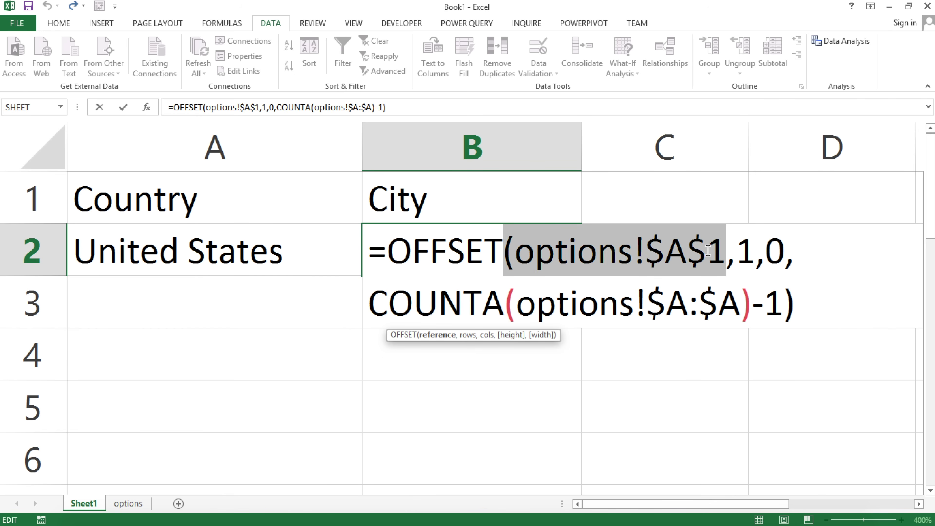
{"action": "left_click", "coordinate": [743, 255]}
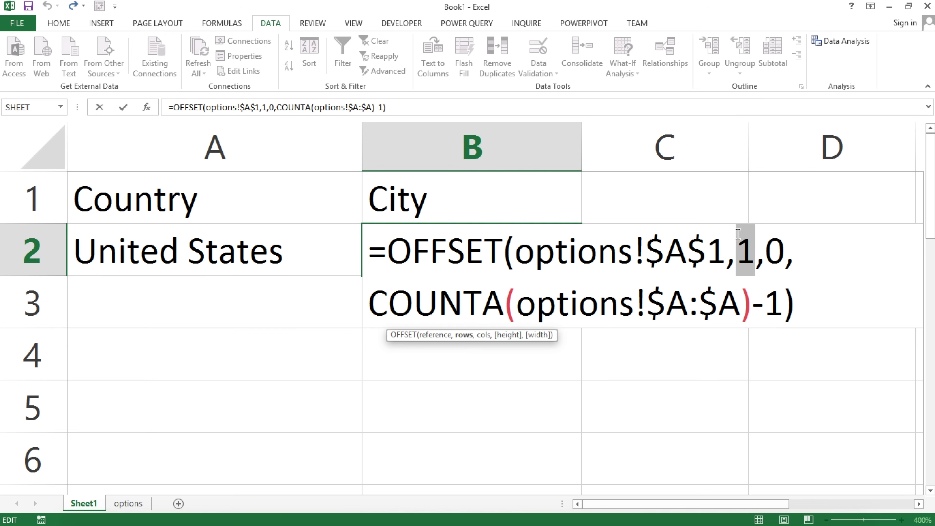
{"action": "double_click", "coordinate": [774, 253]}
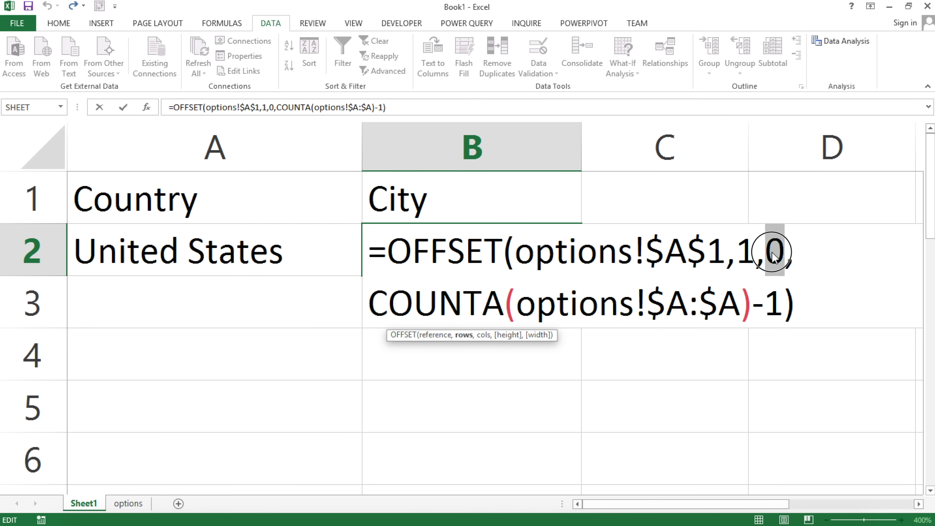
{"action": "key", "text": "Return"}
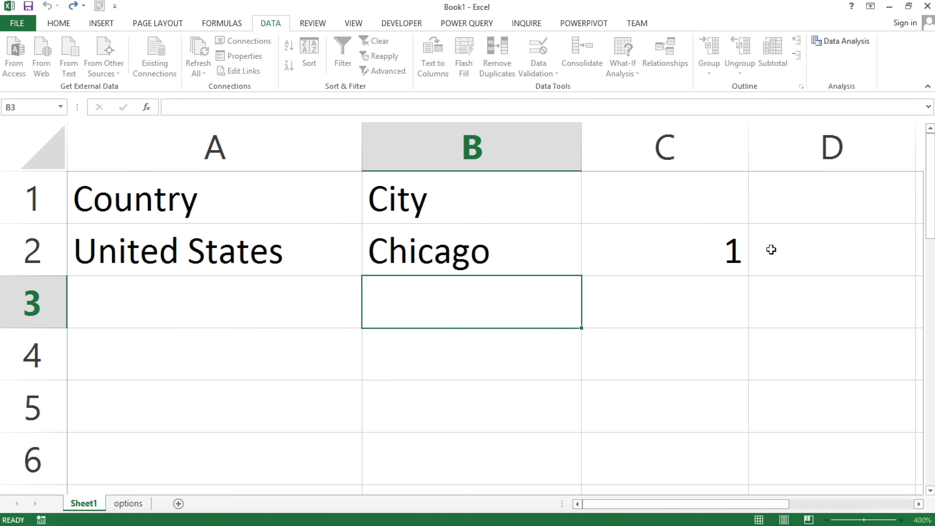
{"action": "key", "text": "Up"}
{"action": "left_click", "coordinate": [125, 503]}
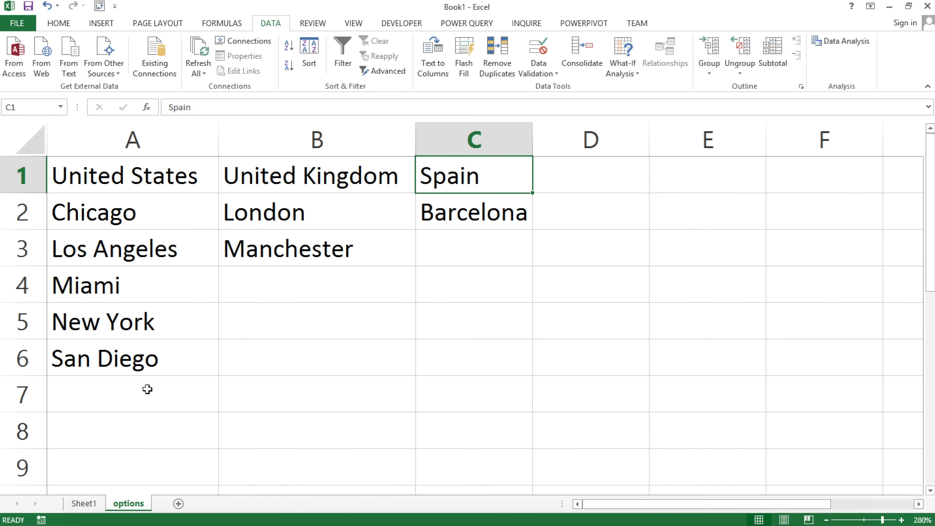
{"action": "left_click", "coordinate": [140, 178]}
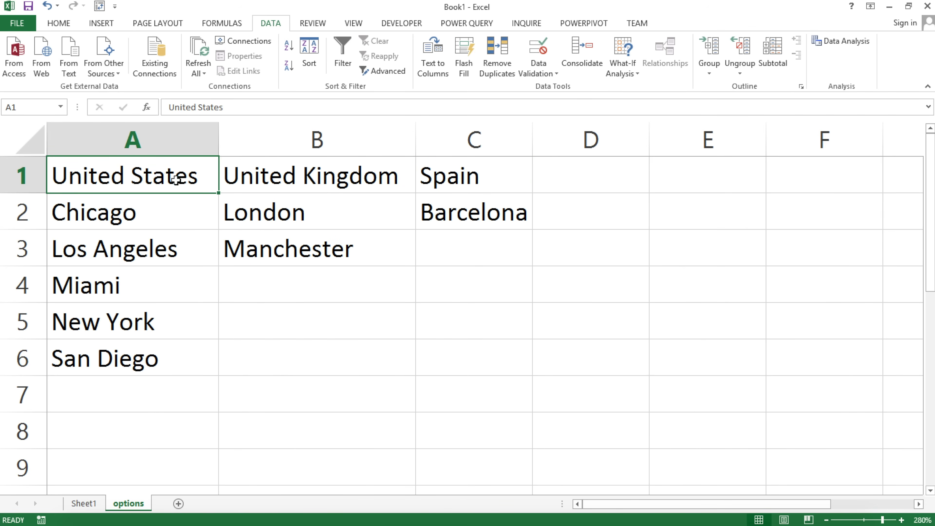
{"action": "left_click", "coordinate": [84, 503]}
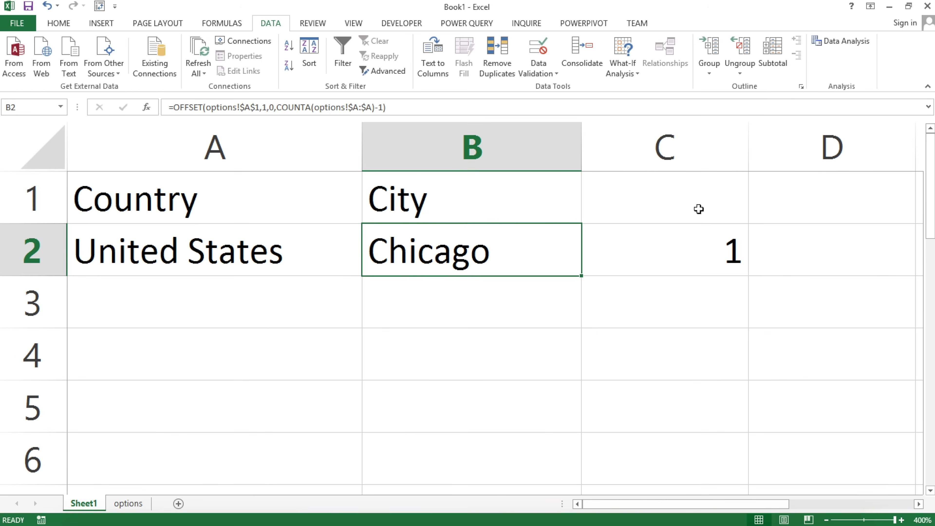
Step: Append -1 to the formula in C2 so it reads =MATCH(A2,options!$1:$1,0)-1
{"action": "double_click", "coordinate": [683, 260]}
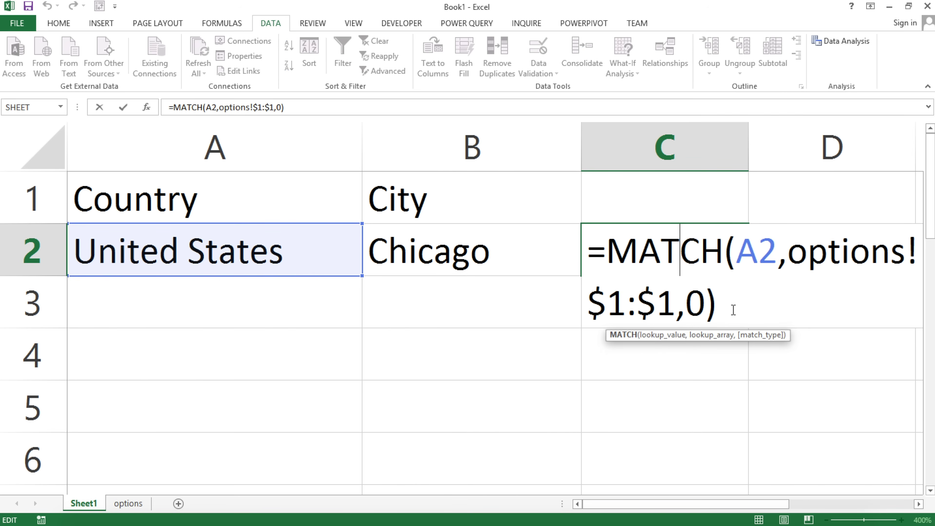
{"action": "left_click", "coordinate": [740, 292]}
{"action": "type", "text": "-1"}
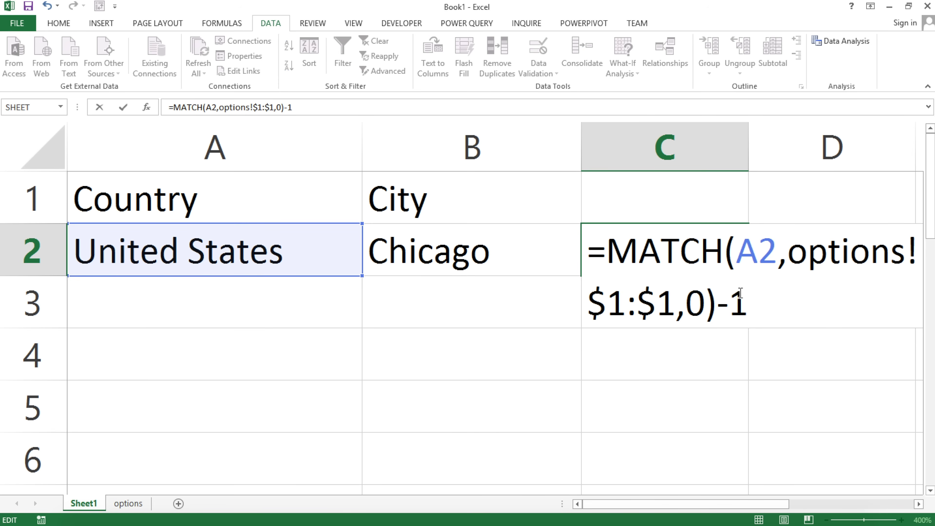
{"action": "key", "text": "Return"}
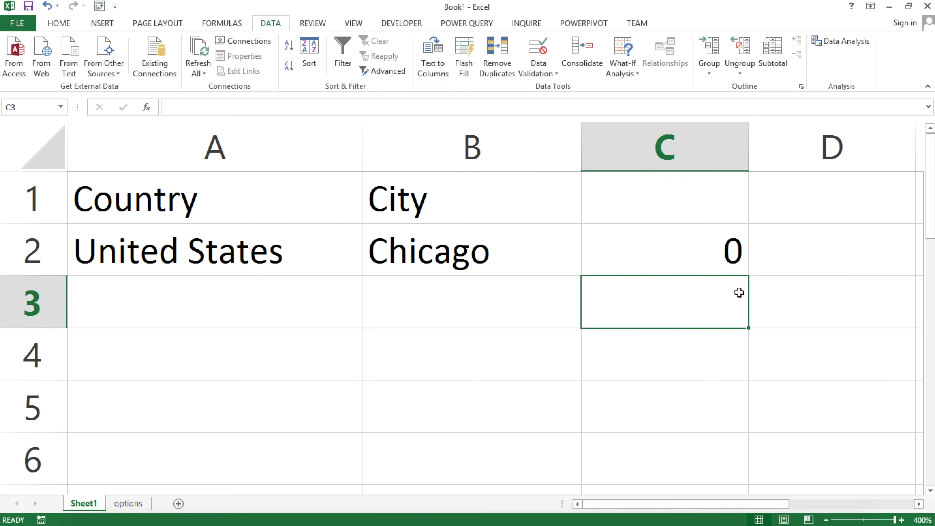
Step: Test the MATCH formula in C2 by choosing United States and then United Kingdom as the country in A2
{"action": "left_click", "coordinate": [703, 248]}
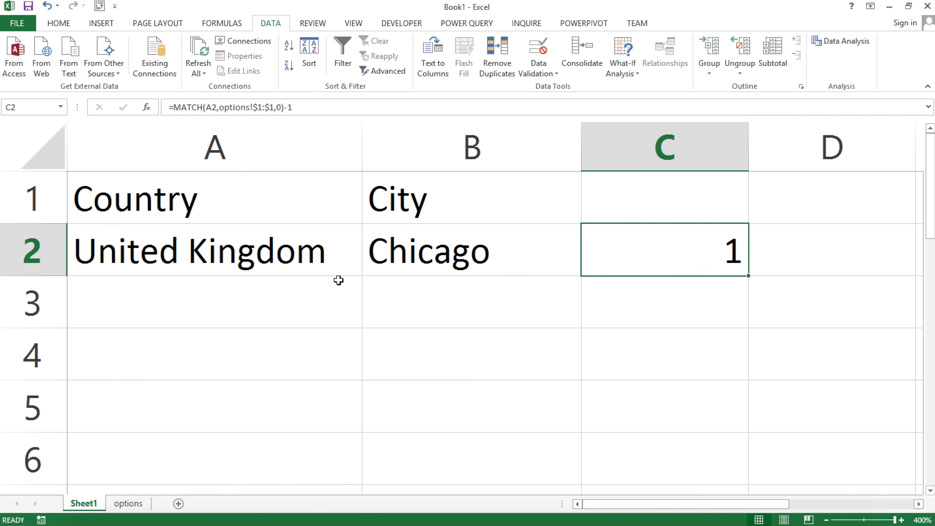
{"action": "left_click", "coordinate": [339, 267]}
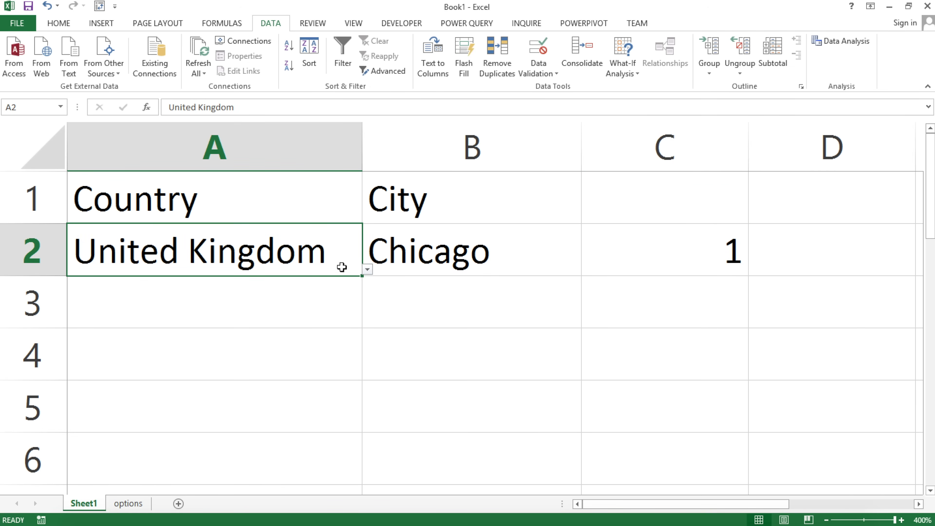
{"action": "left_click", "coordinate": [367, 269]}
{"action": "left_click", "coordinate": [317, 296]}
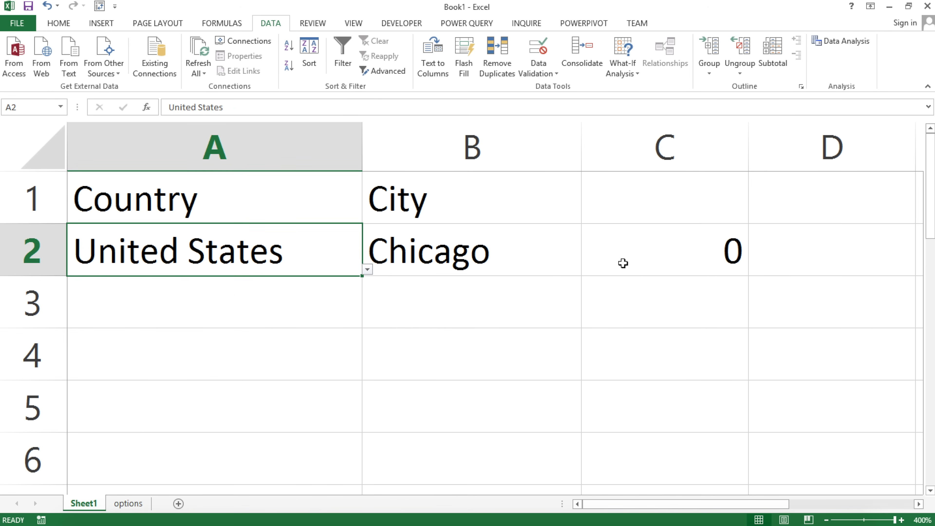
{"action": "left_click", "coordinate": [367, 270]}
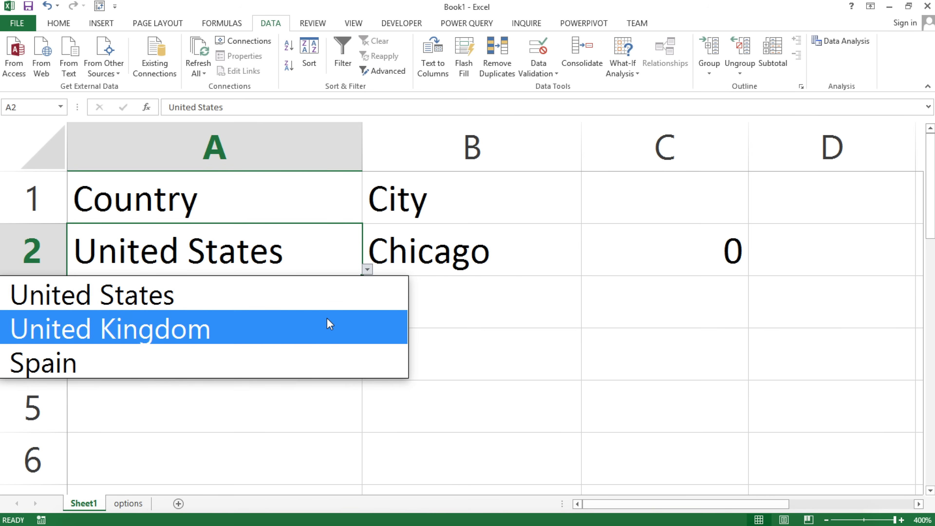
{"action": "left_click", "coordinate": [329, 322]}
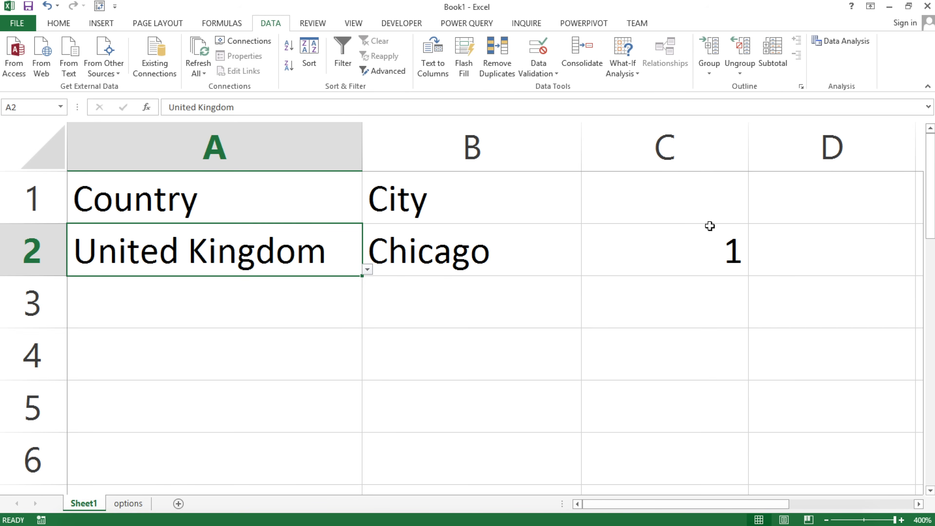
Step: Replace the cols argument of the OFFSET formula in B2 with the MATCH(A2,options!$1:$1,0)-1 expression copied from C2
{"action": "left_click", "coordinate": [669, 250]}
{"action": "double_click", "coordinate": [668, 250]}
{"action": "left_click_drag", "start_coordinate": [605, 250], "coordinate": [790, 322]}
{"action": "key", "text": "ctrl+c"}
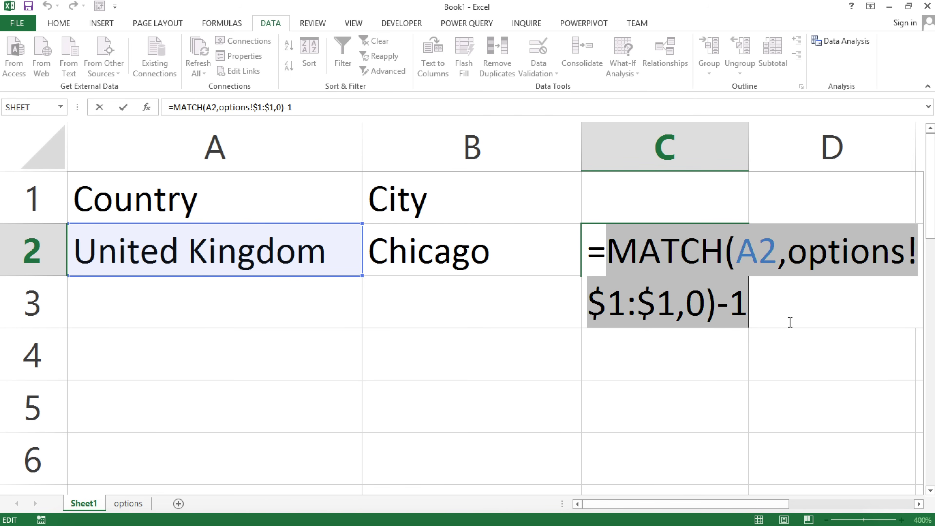
{"action": "key", "text": "Escape"}
{"action": "left_click", "coordinate": [482, 246]}
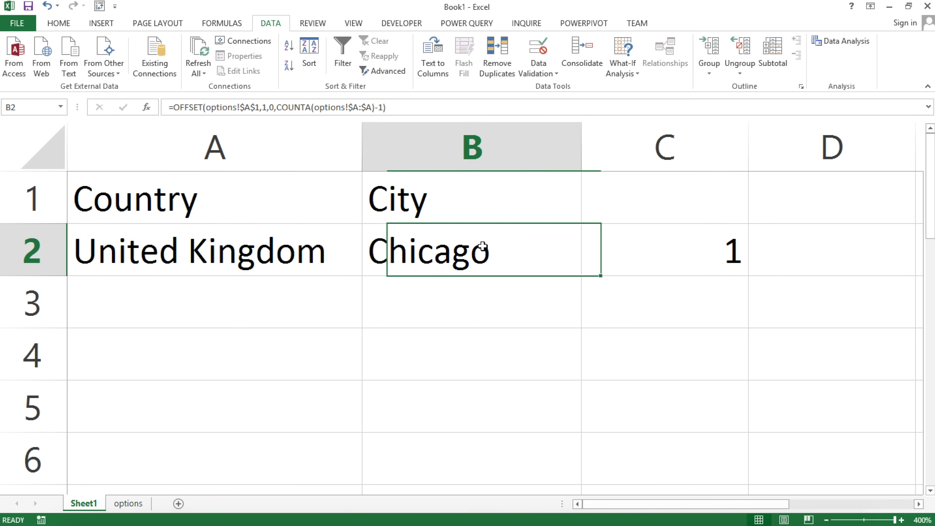
{"action": "double_click", "coordinate": [485, 246]}
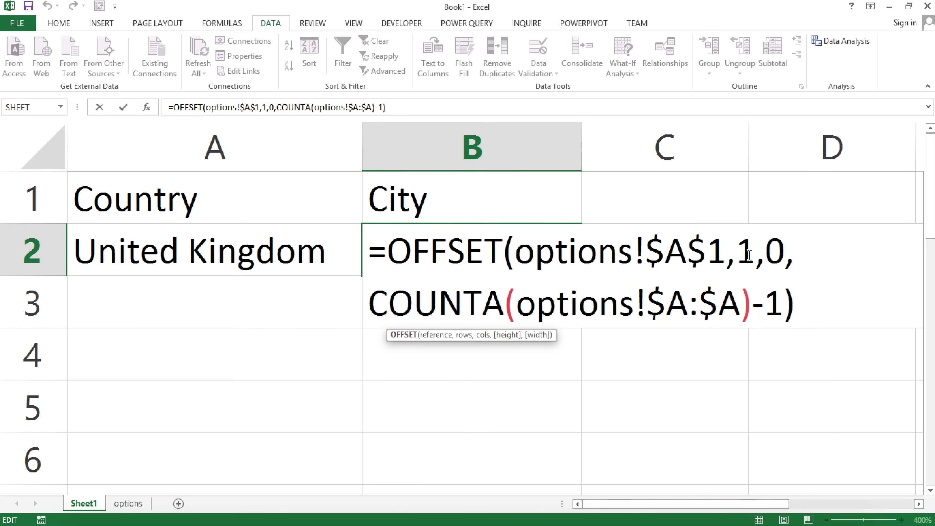
{"action": "double_click", "coordinate": [774, 251]}
{"action": "key", "text": "ctrl+v"}
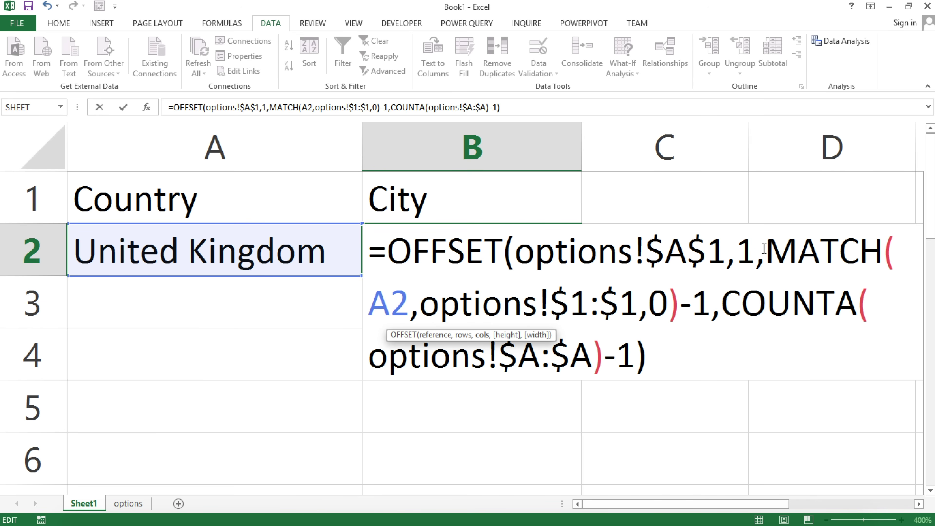
{"action": "key", "text": "Return"}
Step: Choose United States in A2 and evaluate the OFFSET expression inside B2 to inspect its cities, restoring the formula text
{"action": "left_click", "coordinate": [328, 257]}
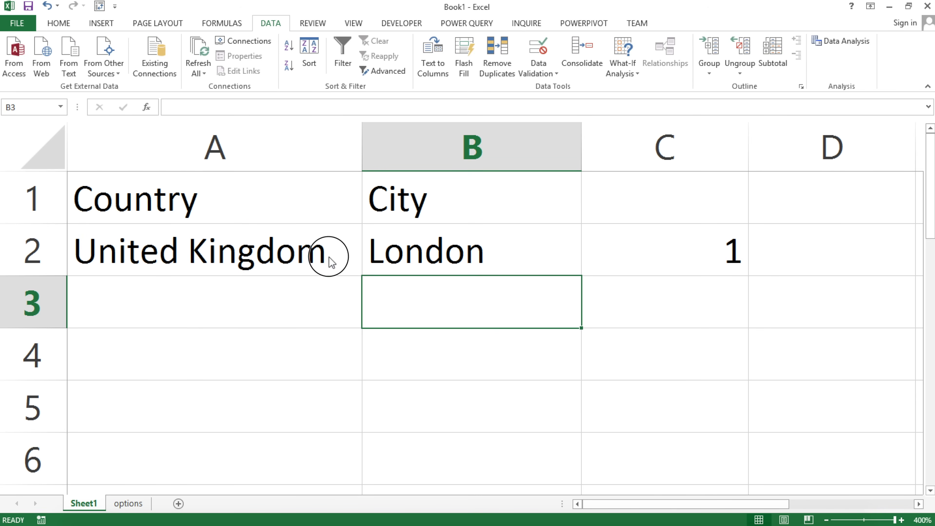
{"action": "left_click", "coordinate": [368, 269]}
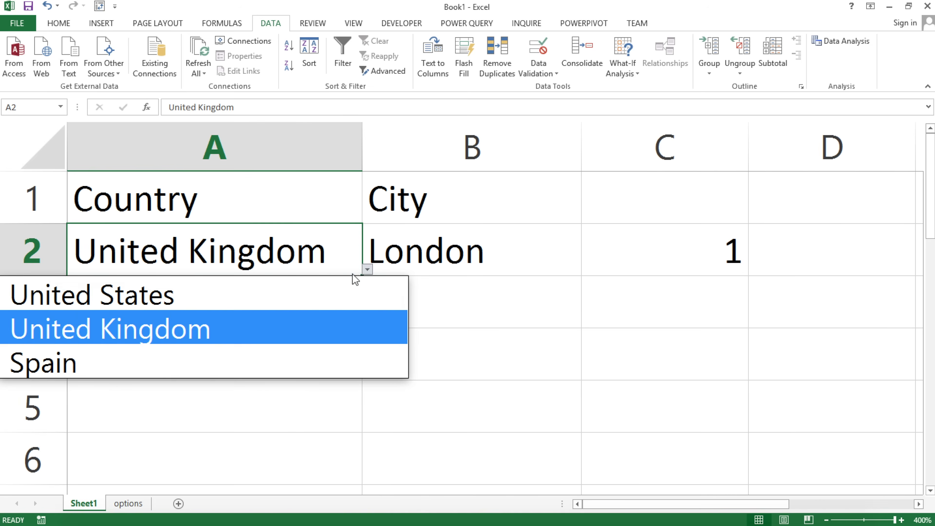
{"action": "left_click", "coordinate": [269, 296]}
{"action": "left_click", "coordinate": [489, 262]}
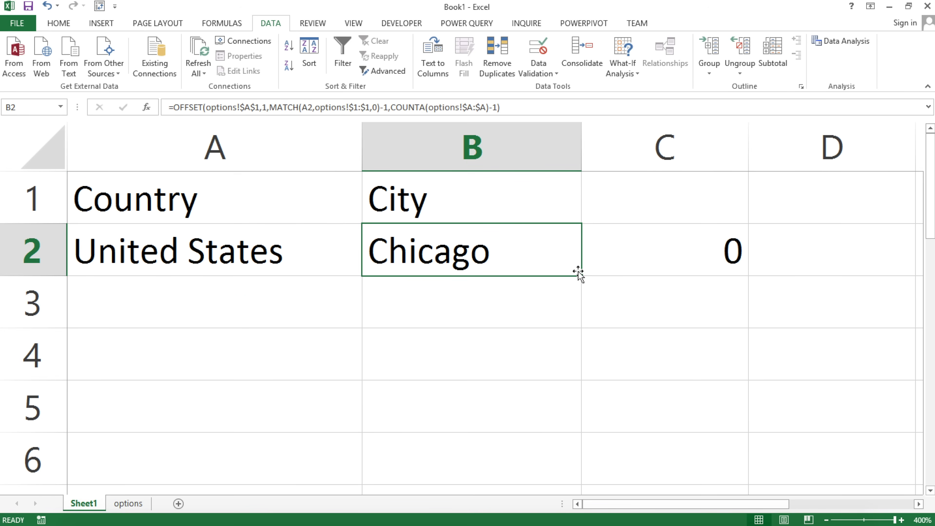
{"action": "double_click", "coordinate": [377, 255]}
{"action": "left_click_drag", "start_coordinate": [384, 250], "coordinate": [758, 389]}
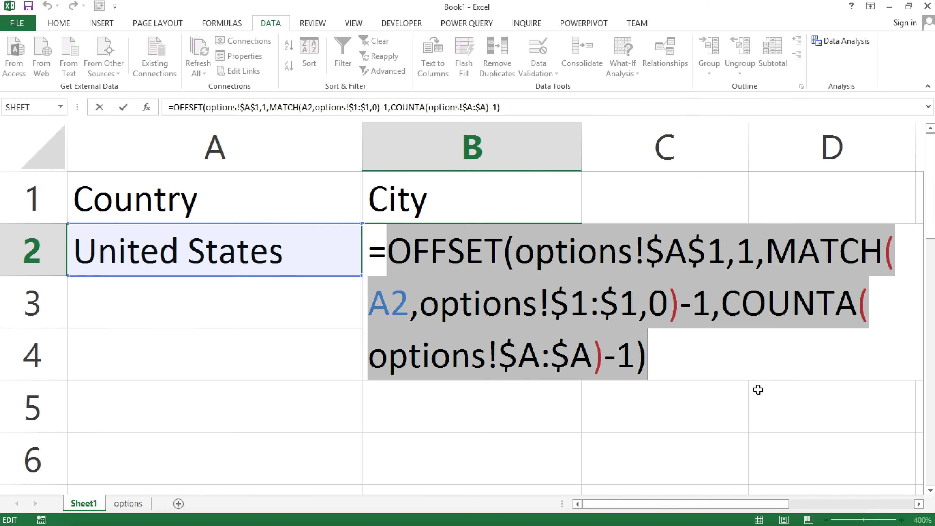
{"action": "key", "text": "F9"}
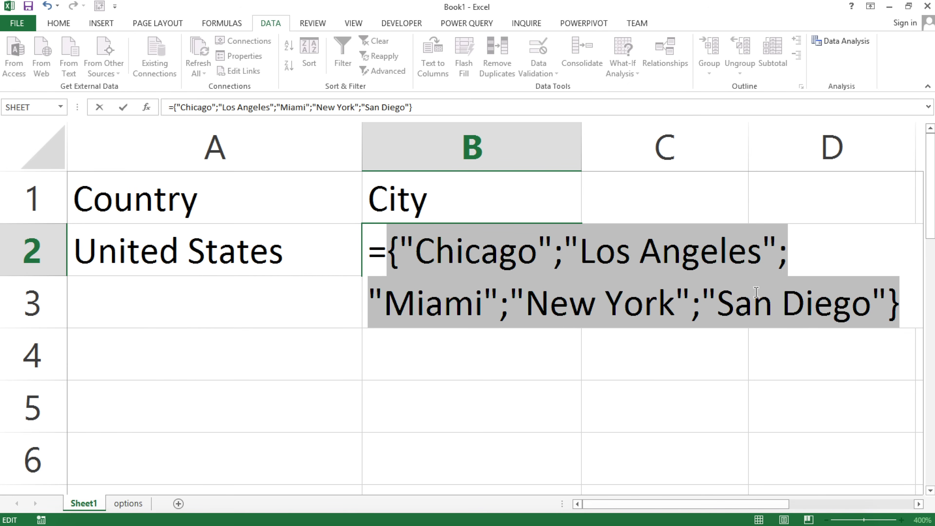
{"action": "key", "text": "ctrl+z"}
{"action": "key", "text": "Return"}
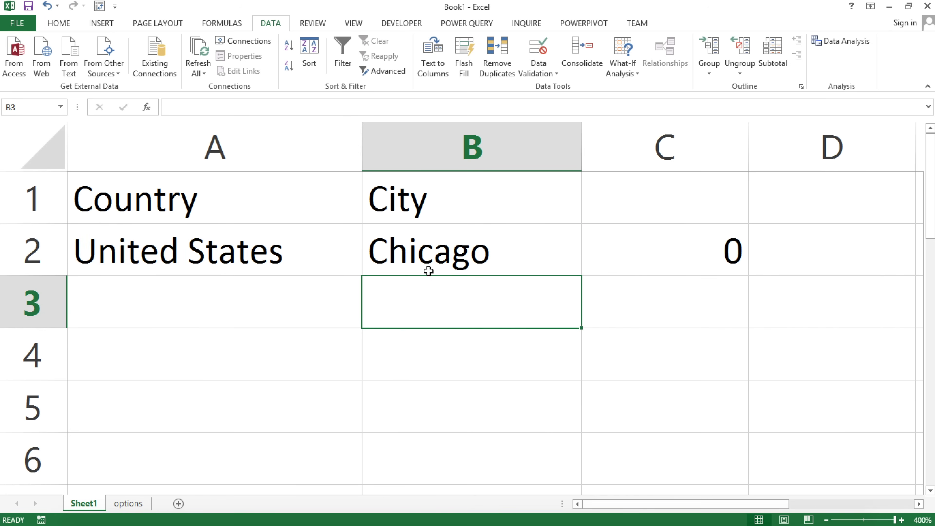
Step: Choose United Kingdom in A2 and evaluate the OFFSET expression inside B2 to inspect its array, restoring the formula text
{"action": "left_click", "coordinate": [313, 253]}
{"action": "left_click", "coordinate": [367, 270]}
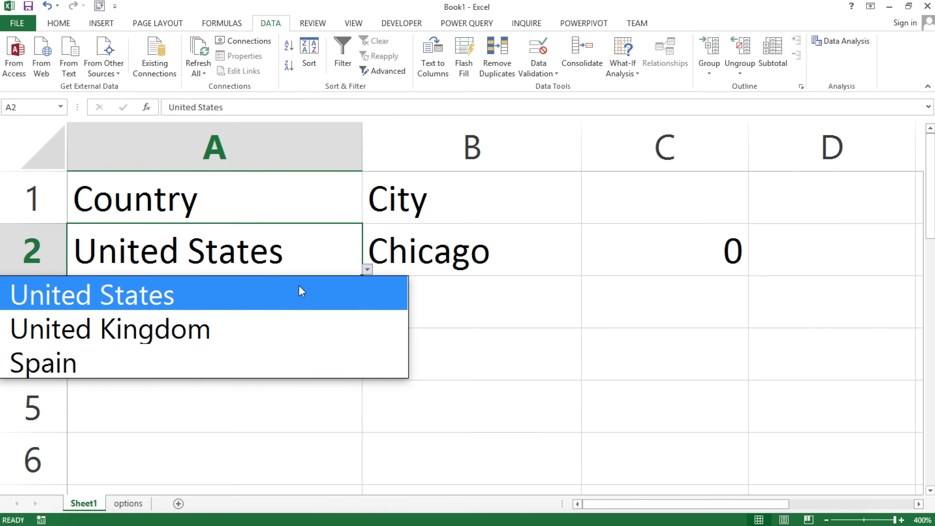
{"action": "left_click", "coordinate": [286, 327]}
{"action": "double_click", "coordinate": [409, 258]}
{"action": "left_click_drag", "start_coordinate": [386, 254], "coordinate": [689, 390]}
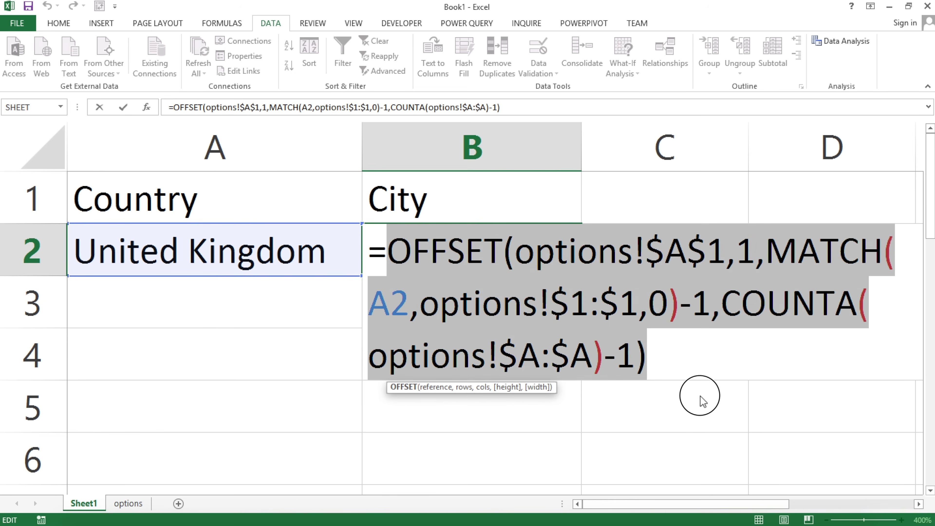
{"action": "key", "text": "F9"}
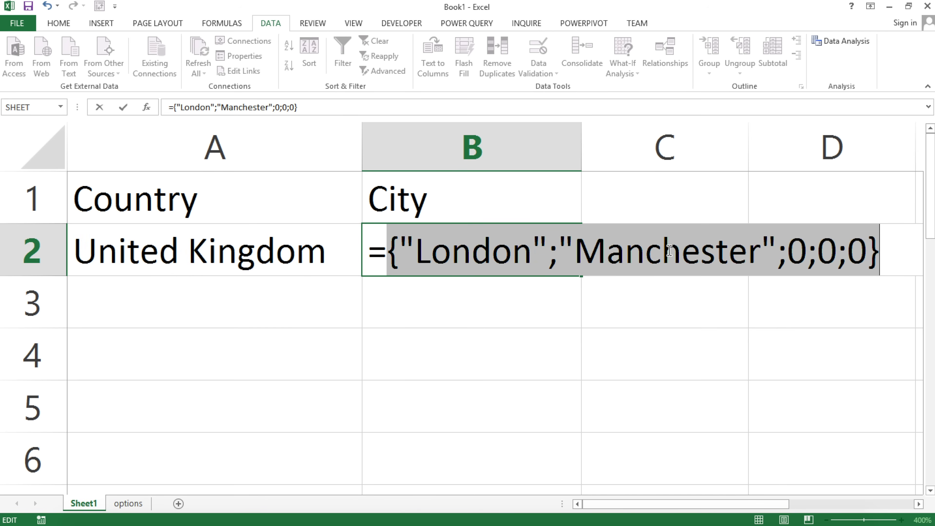
{"action": "left_click_drag", "start_coordinate": [786, 254], "coordinate": [864, 257]}
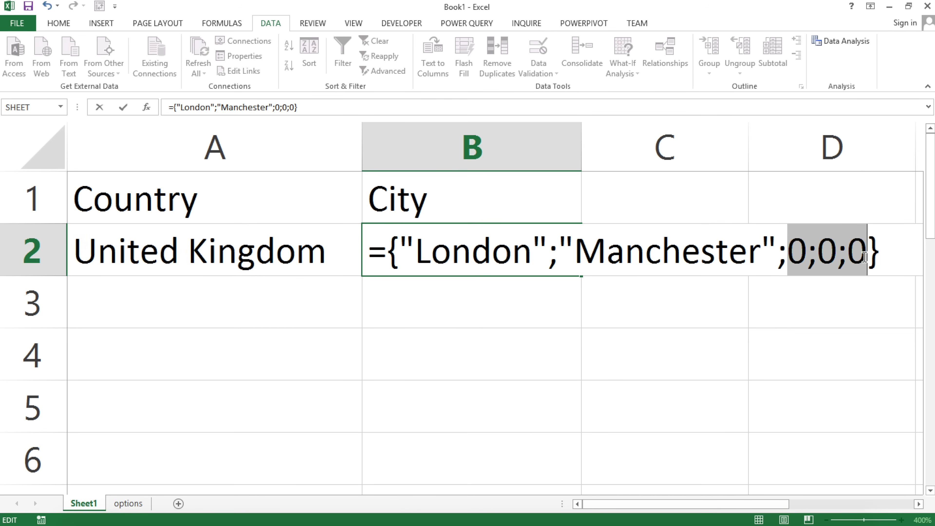
{"action": "key", "text": "ctrl+z"}
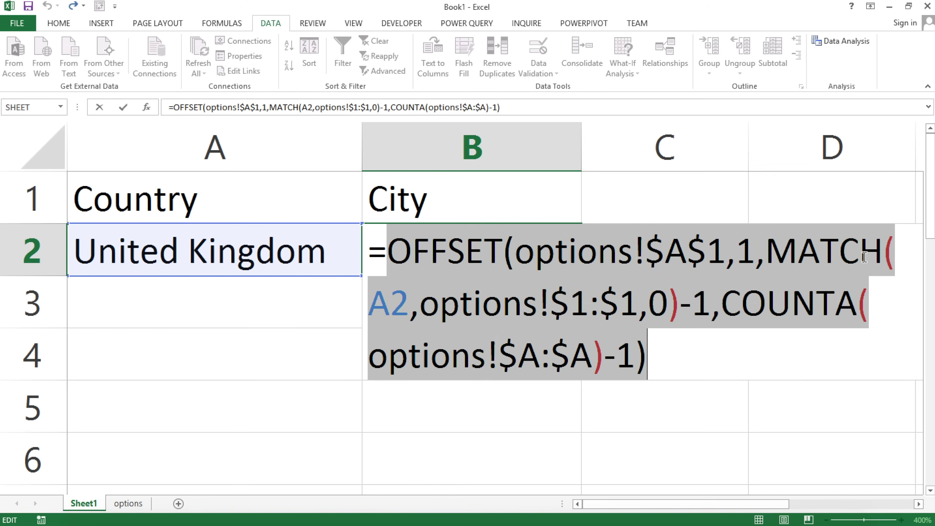
{"action": "key", "text": "Return"}
Step: Choose Spain in A2 and evaluate the OFFSET expression inside B2 to inspect its array, restoring the formula text
{"action": "left_click", "coordinate": [325, 263]}
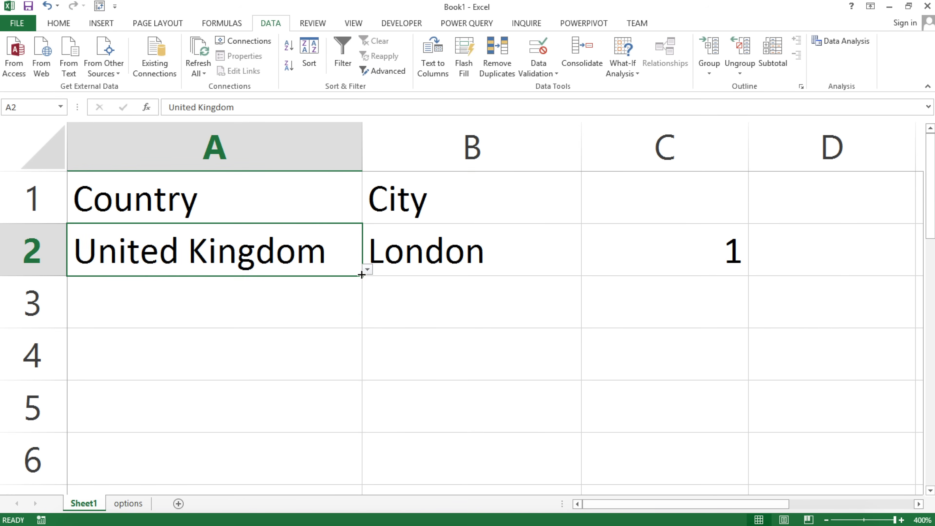
{"action": "left_click", "coordinate": [367, 269]}
{"action": "left_click", "coordinate": [326, 347]}
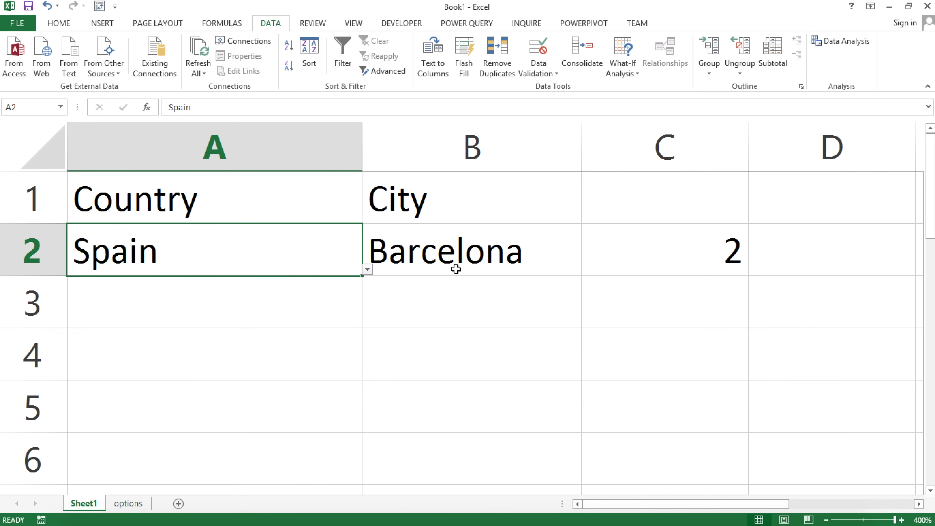
{"action": "double_click", "coordinate": [450, 265]}
{"action": "left_click_drag", "start_coordinate": [389, 255], "coordinate": [676, 370]}
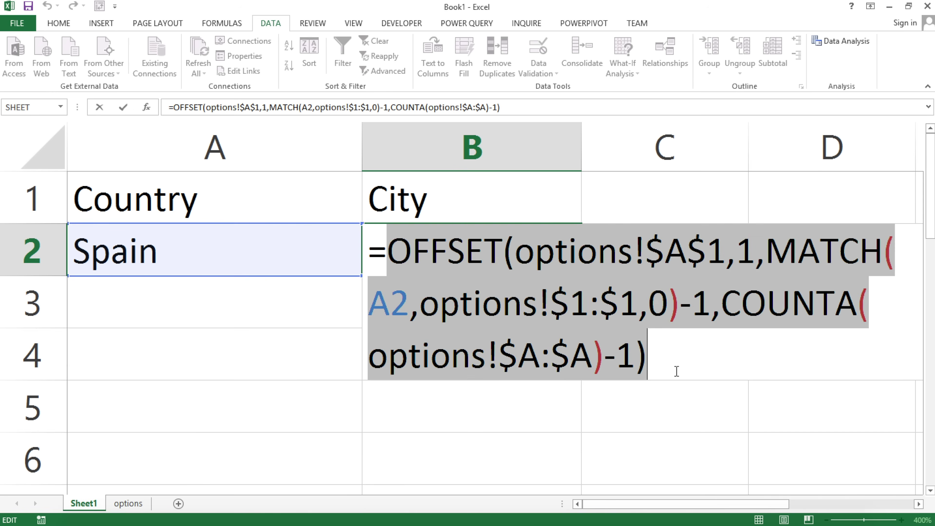
{"action": "key", "text": "F9"}
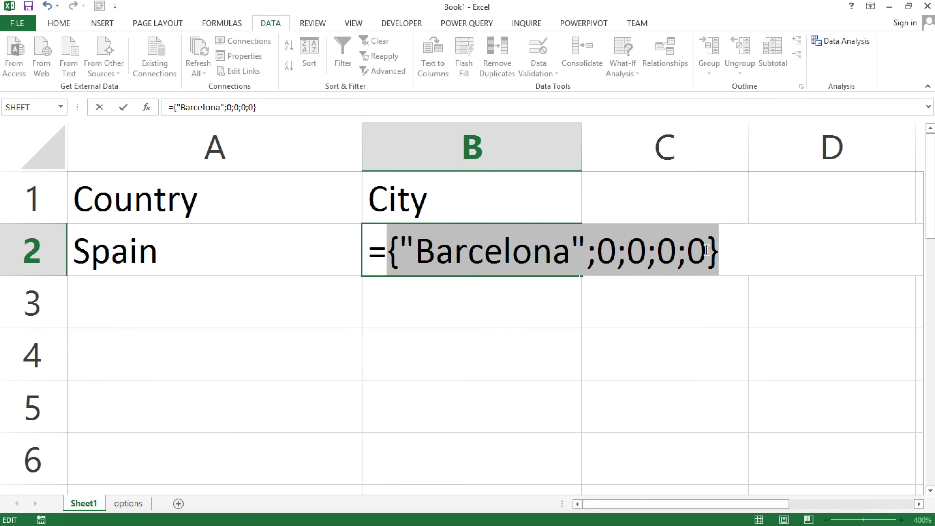
{"action": "key", "text": "ctrl+z"}
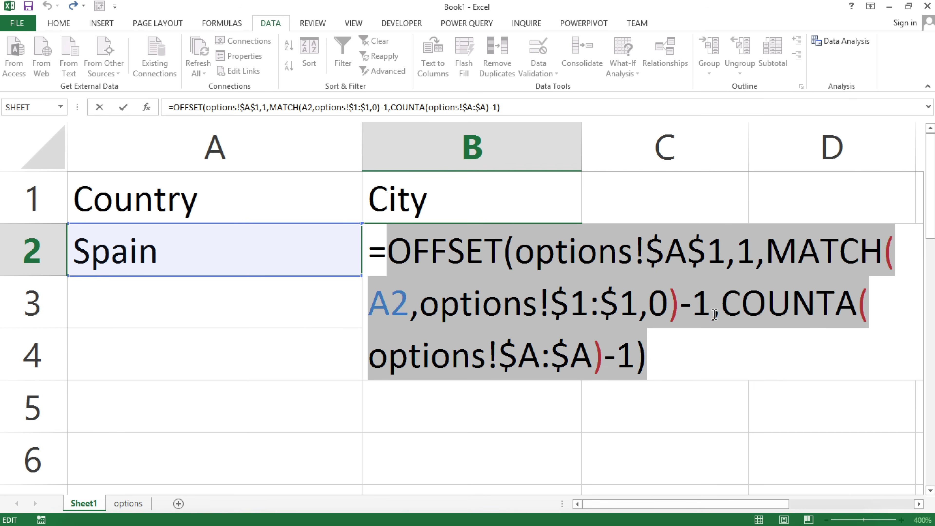
Step: Review the COUNTA(options!$A:$A) height argument in B2 and compare it with the United Kingdom and Spain columns on the options sheet
{"action": "left_click", "coordinate": [789, 300]}
{"action": "double_click", "coordinate": [790, 300]}
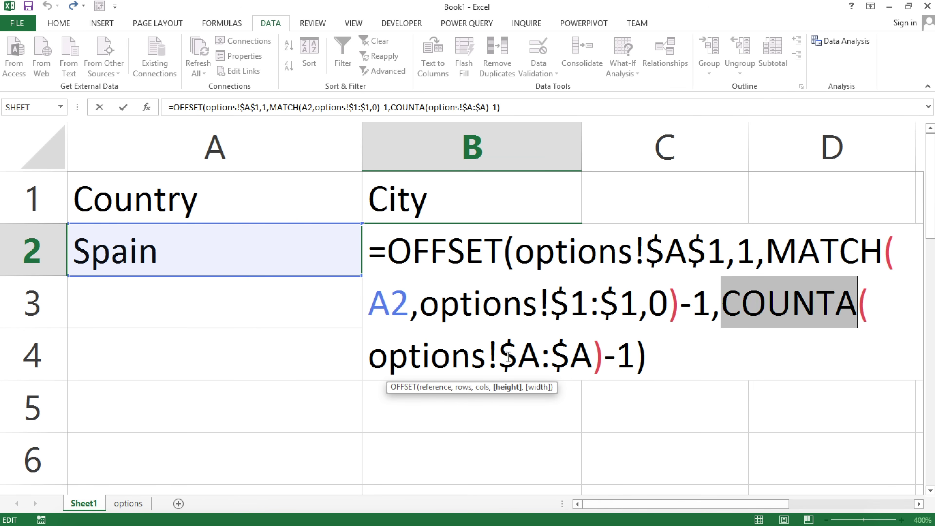
{"action": "left_click_drag", "start_coordinate": [498, 355], "coordinate": [610, 350]}
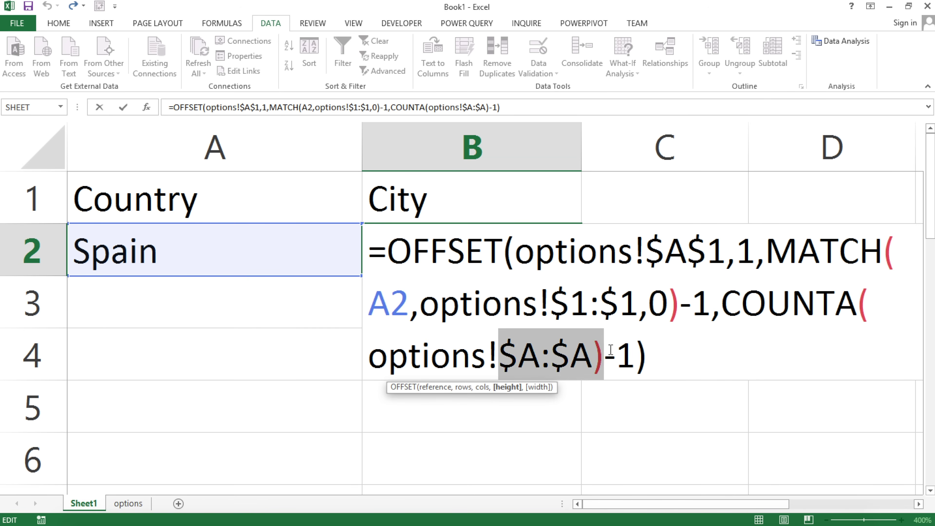
{"action": "key", "text": "Return"}
{"action": "left_click", "coordinate": [119, 506]}
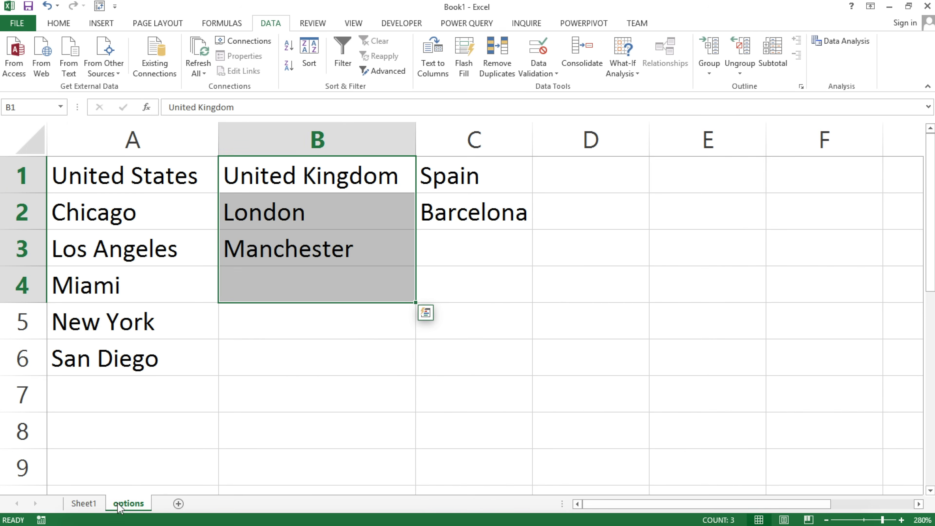
{"action": "left_click", "coordinate": [374, 139]}
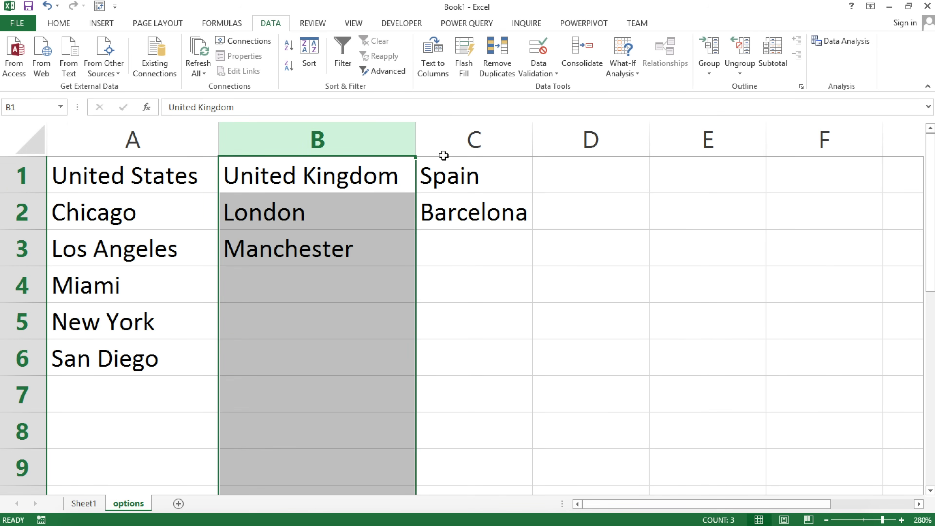
{"action": "left_click", "coordinate": [471, 142]}
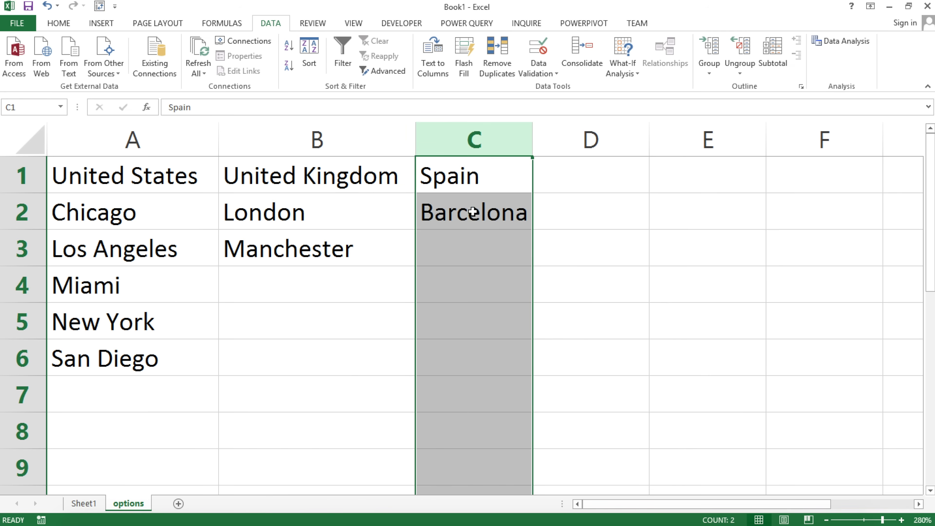
{"action": "left_click", "coordinate": [200, 180]}
Step: Inspect the OFFSET formula in B2 and the MATCH(A2,options!$1:$1,0)-1 expression in C2 on Sheet1
{"action": "left_click", "coordinate": [83, 503]}
{"action": "left_click", "coordinate": [437, 245]}
{"action": "double_click", "coordinate": [437, 246]}
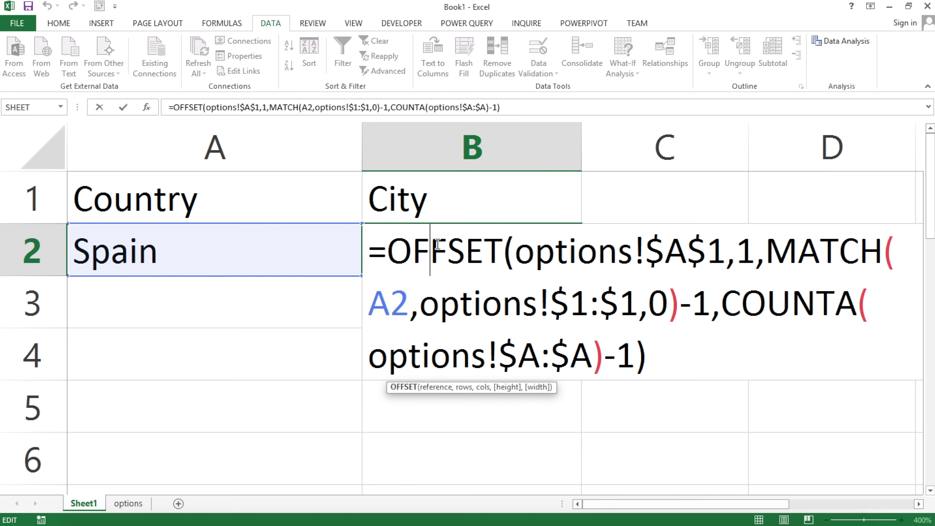
{"action": "left_click", "coordinate": [649, 246]}
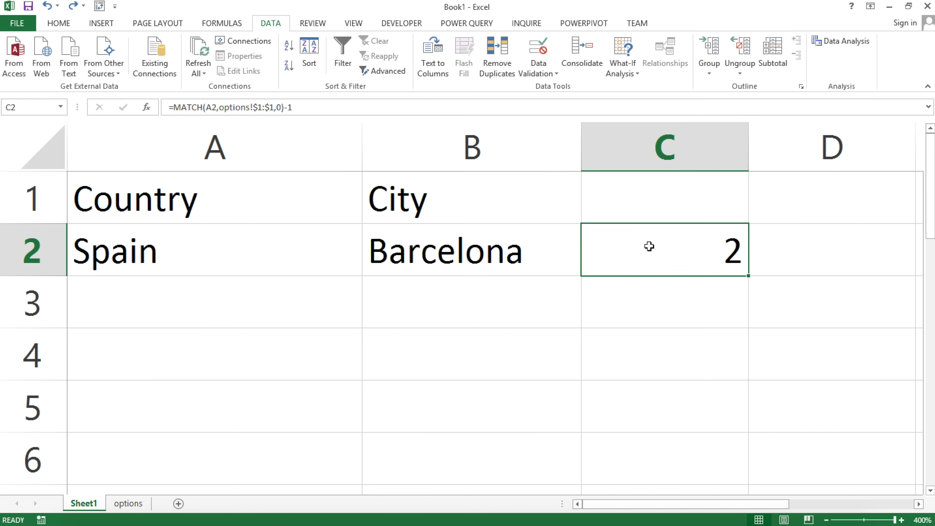
{"action": "double_click", "coordinate": [648, 247]}
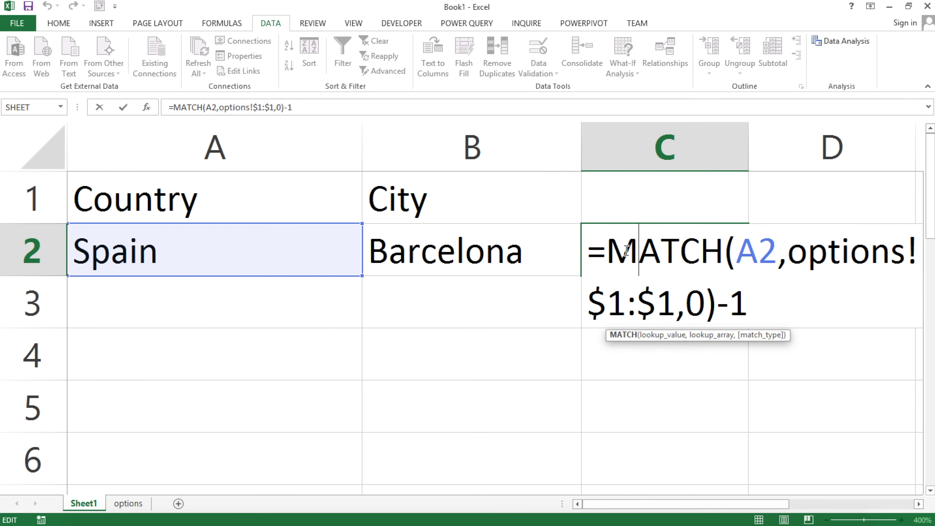
{"action": "left_click_drag", "start_coordinate": [607, 249], "coordinate": [773, 292]}
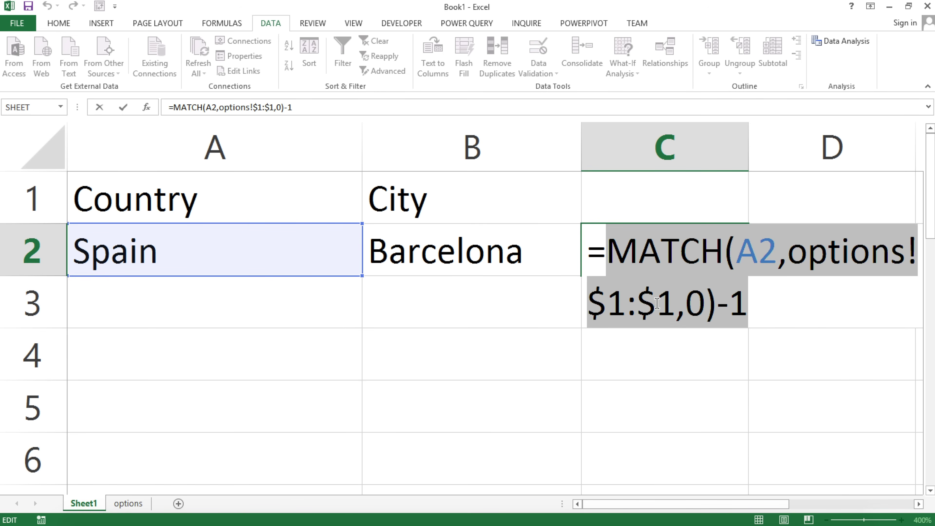
{"action": "key", "text": "Escape"}
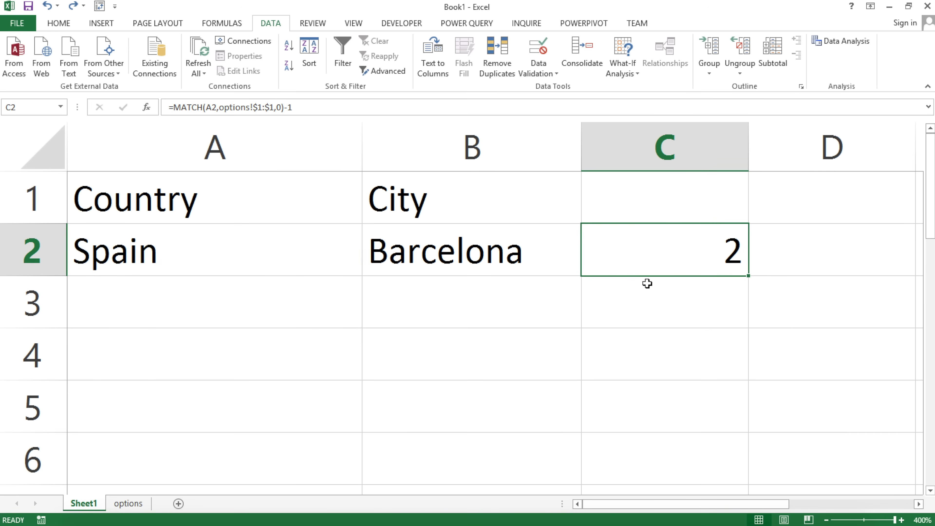
Step: Enter the formula =OFFSET(options!$A$1,1,0,10) in cell C3 of Sheet1
{"action": "left_click", "coordinate": [612, 307]}
{"action": "type", "text": "=of"}
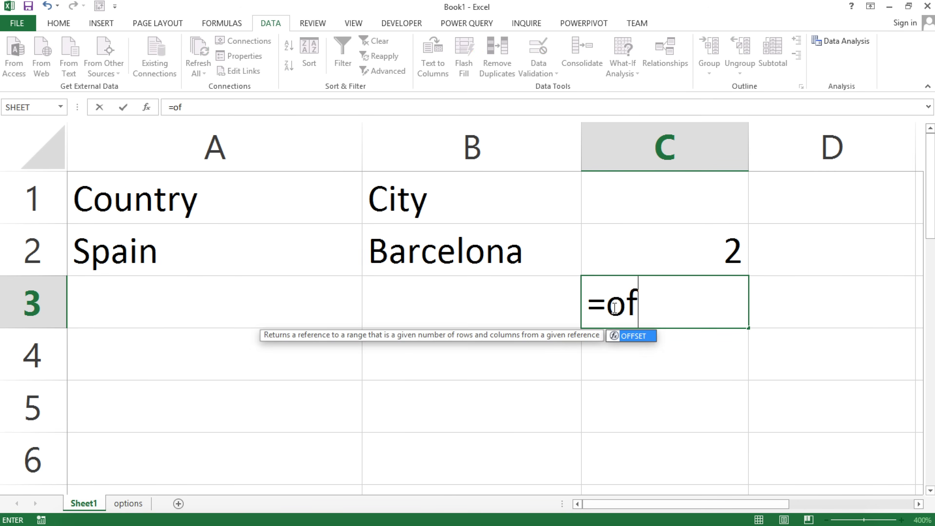
{"action": "key", "text": "Tab"}
{"action": "left_click", "coordinate": [128, 502]}
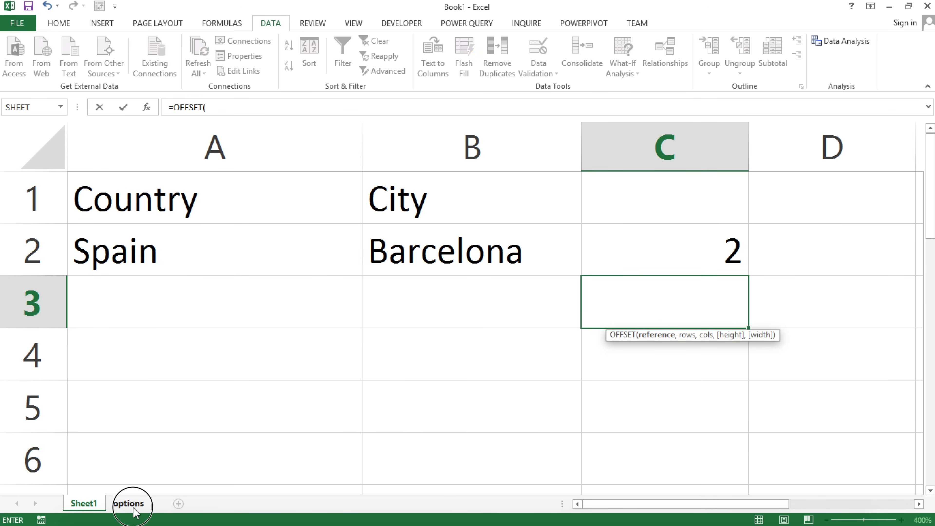
{"action": "left_click", "coordinate": [110, 177]}
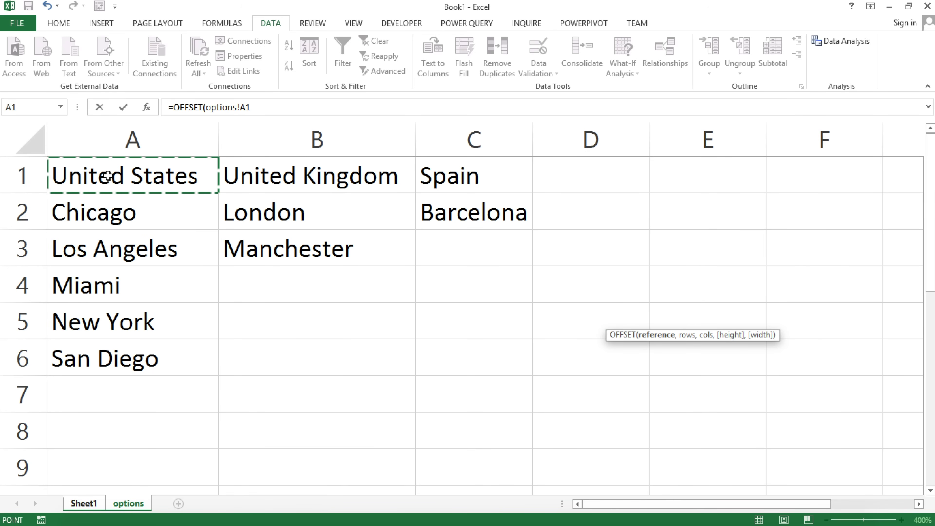
{"action": "key", "text": "F4"}
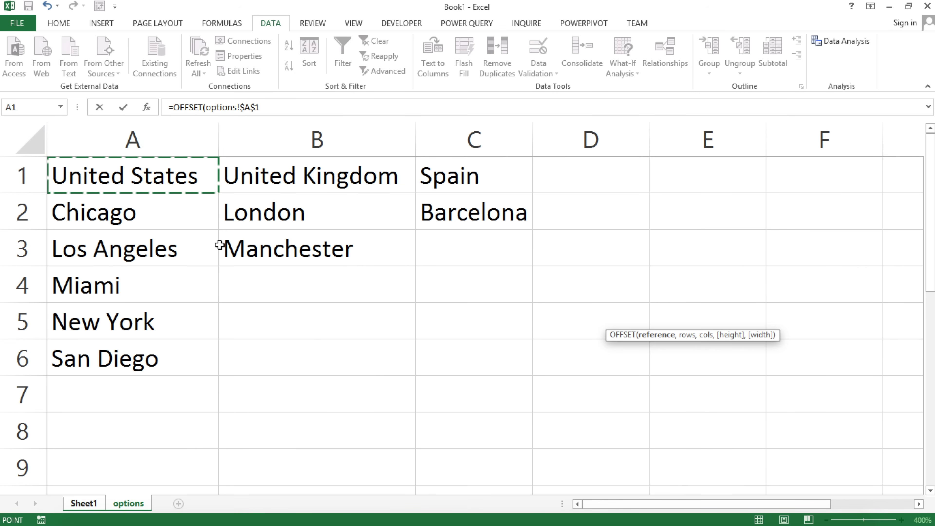
{"action": "left_click", "coordinate": [277, 108]}
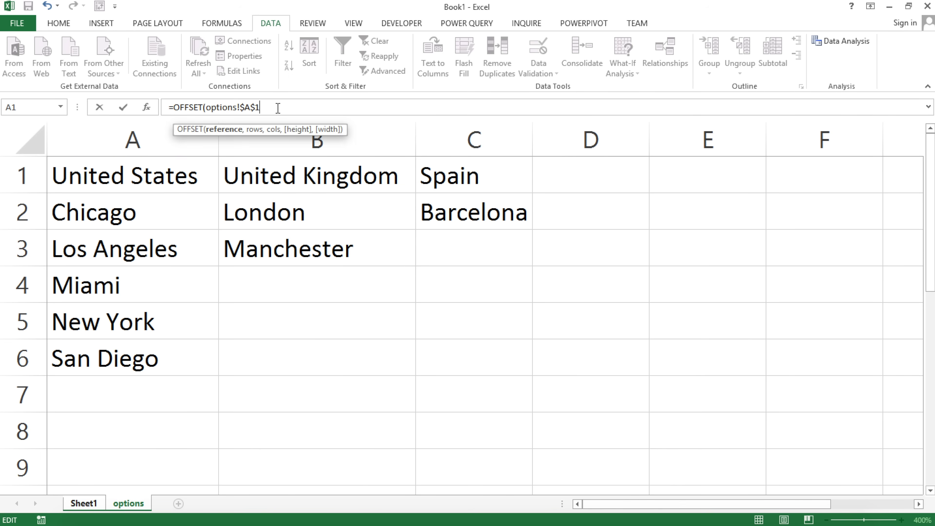
{"action": "type", "text": ","}
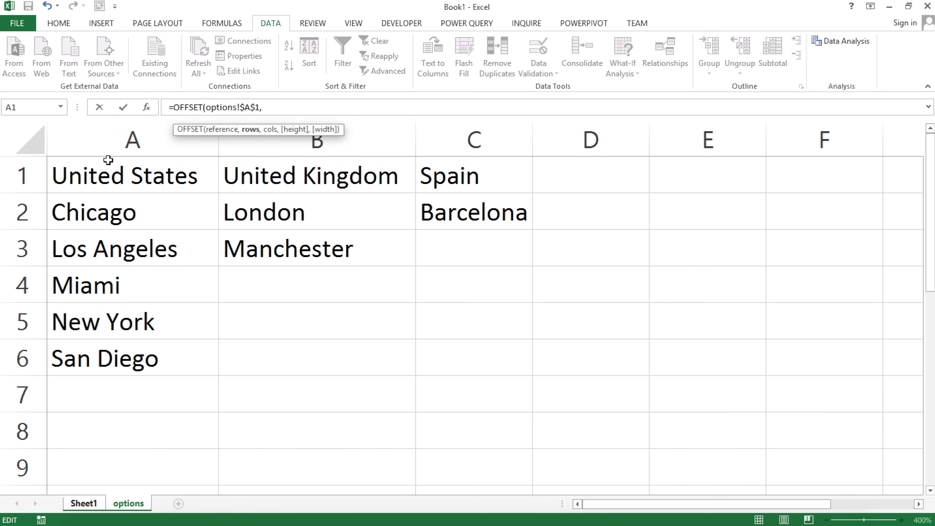
{"action": "type", "text": "1,0"}
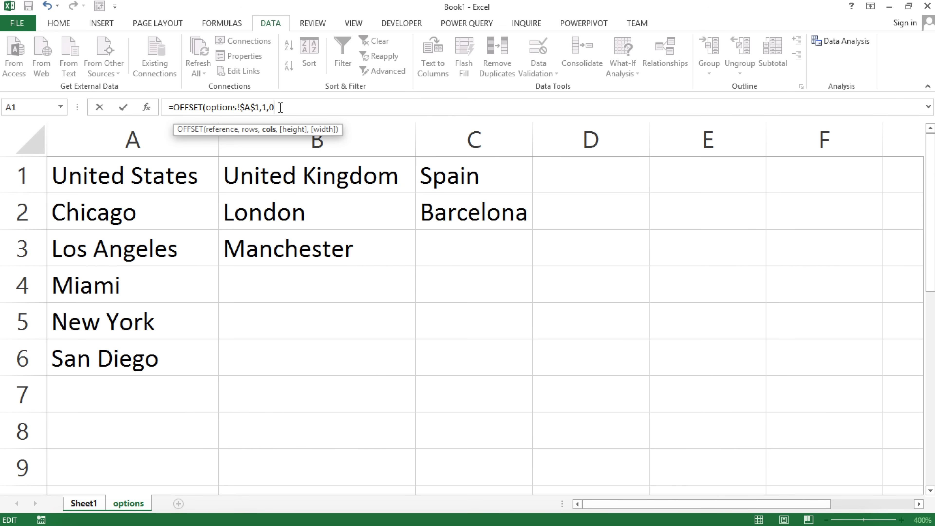
{"action": "type", "text": ",10"}
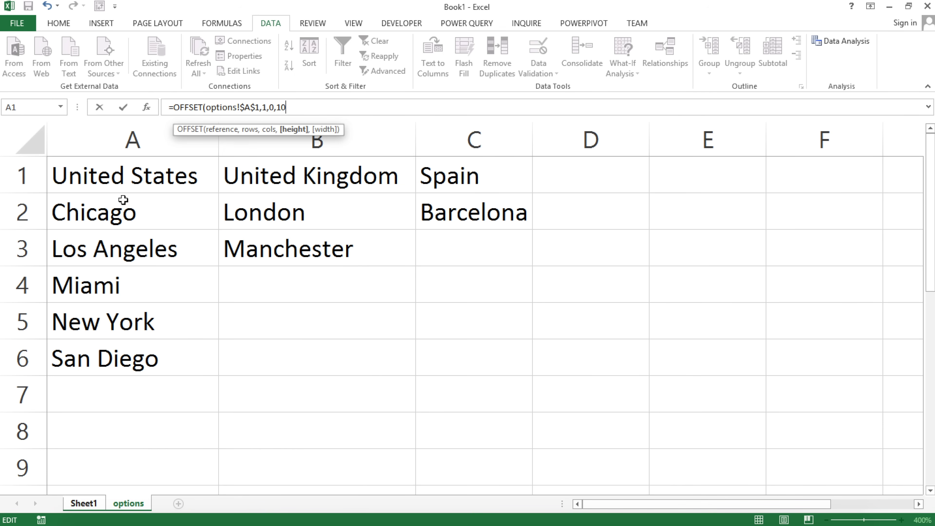
{"action": "key", "text": "Return"}
Step: Evaluate the OFFSET expression inside C3 to inspect its array and the trailing zeros, restoring the formula text
{"action": "left_click", "coordinate": [662, 317]}
{"action": "double_click", "coordinate": [663, 315]}
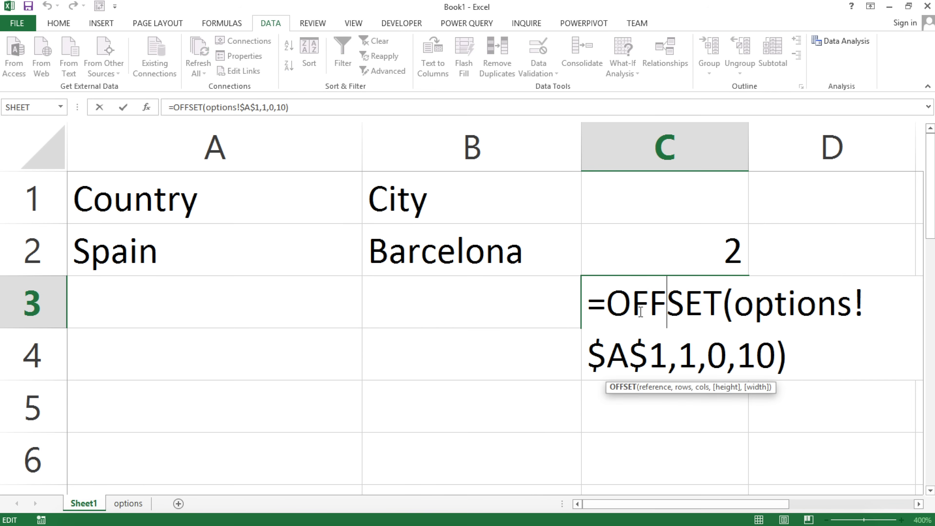
{"action": "left_click_drag", "start_coordinate": [603, 304], "coordinate": [868, 411]}
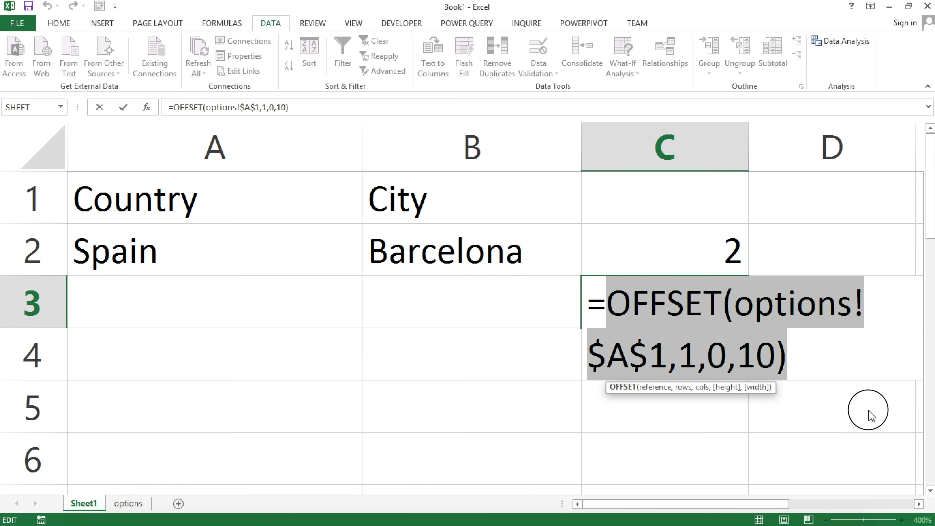
{"action": "key", "text": "F9"}
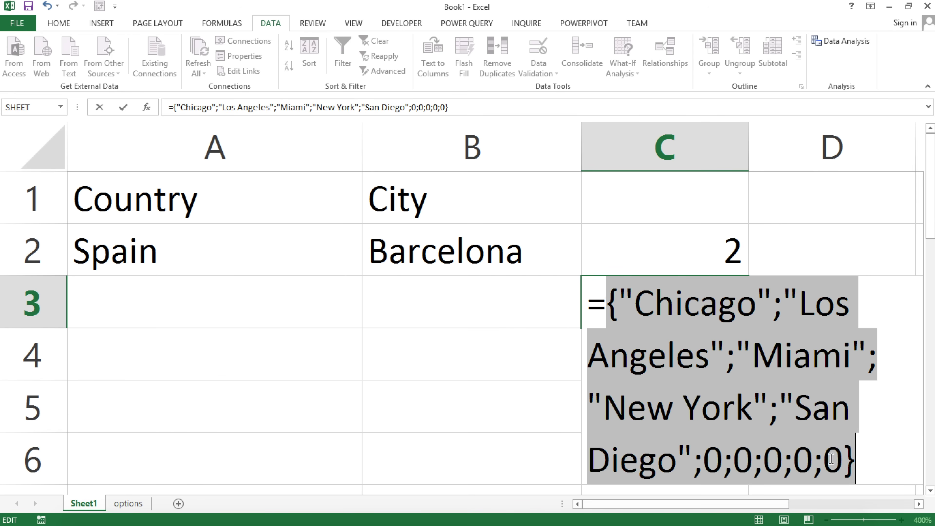
{"action": "left_click_drag", "start_coordinate": [704, 457], "coordinate": [852, 452]}
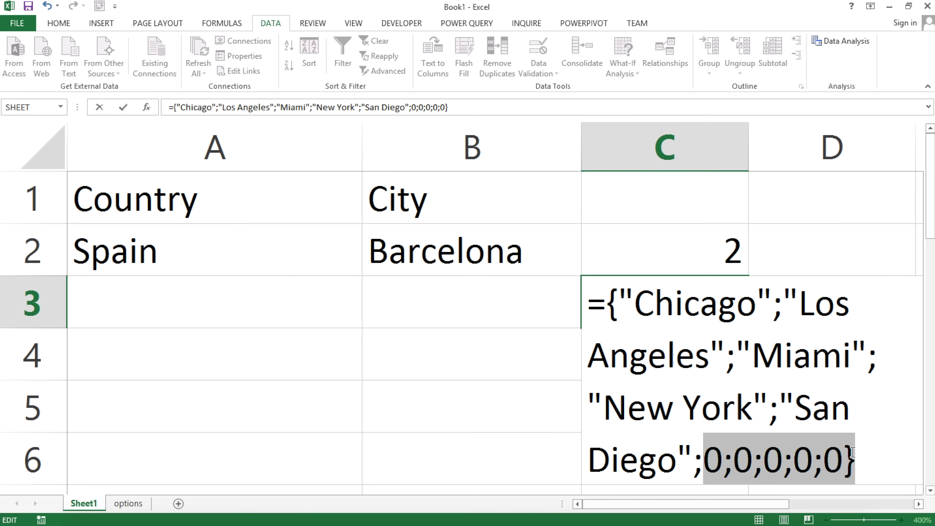
{"action": "key", "text": "ctrl+z"}
{"action": "key", "text": "Return"}
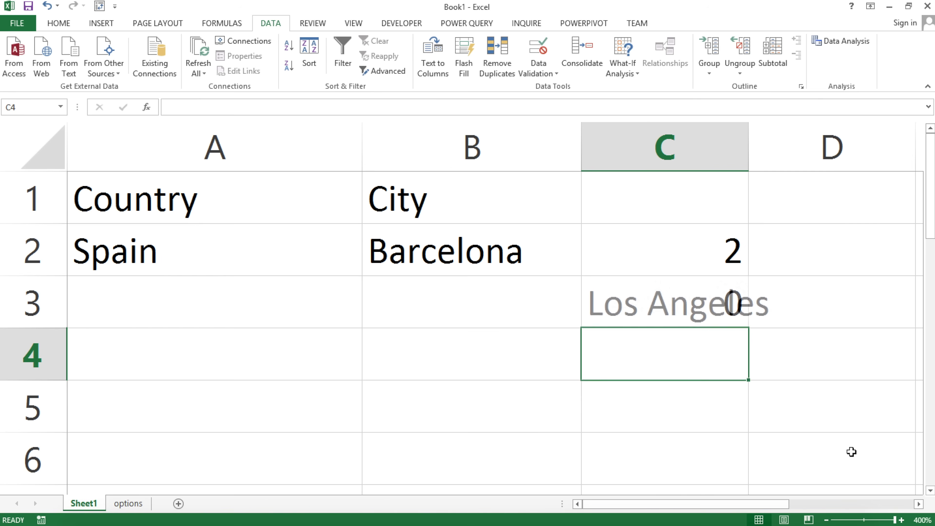
Step: Compare the OFFSET height in C3 with the United States cities on the options sheet, and set that height to 1000
{"action": "double_click", "coordinate": [662, 301]}
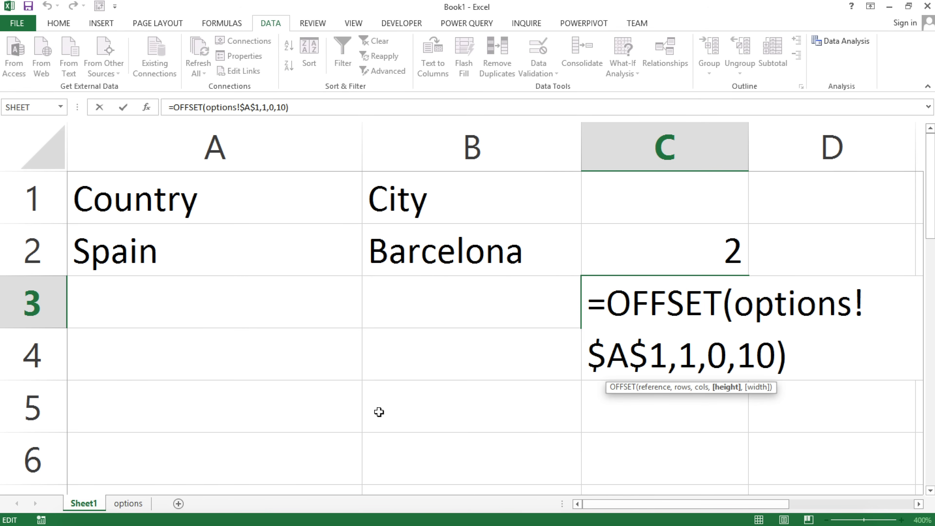
{"action": "key", "text": "Escape"}
{"action": "left_click", "coordinate": [128, 503]}
{"action": "left_click_drag", "start_coordinate": [125, 213], "coordinate": [130, 372]}
{"action": "left_click", "coordinate": [76, 507]}
{"action": "double_click", "coordinate": [653, 300]}
{"action": "left_click", "coordinate": [765, 356]}
{"action": "type", "text": "00"}
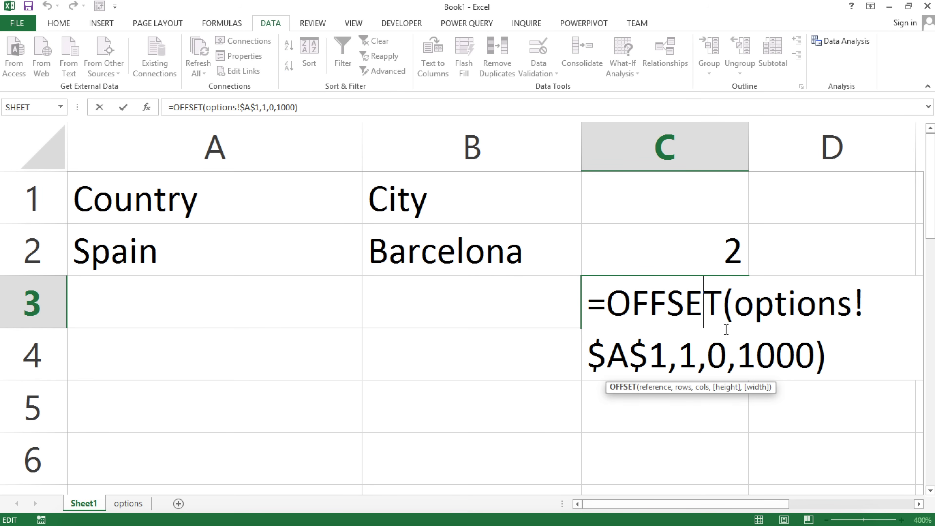
{"action": "left_click_drag", "start_coordinate": [610, 302], "coordinate": [872, 361]}
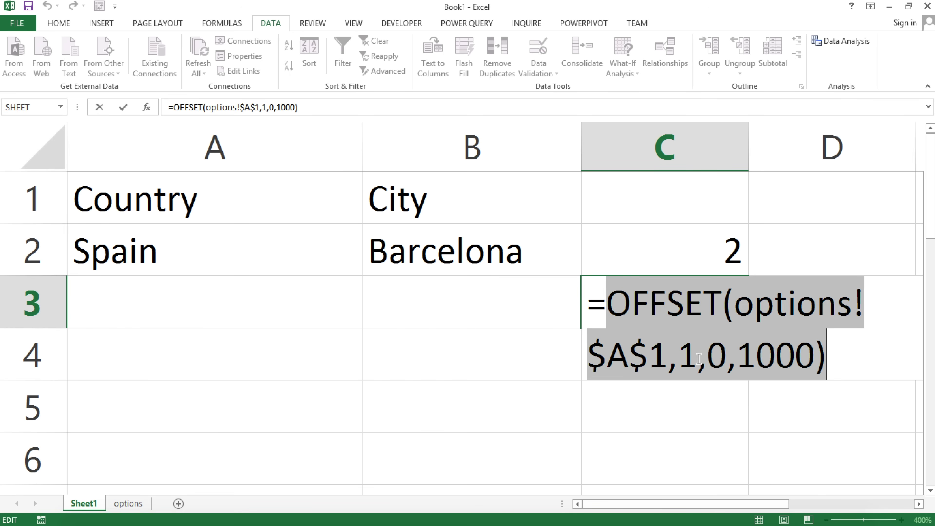
{"action": "key", "text": "Escape"}
Step: Replace the column offset 0 in C3's OFFSET formula with the MATCH(A2,options!$1:$1,0)-1 expression copied from C2
{"action": "double_click", "coordinate": [694, 249]}
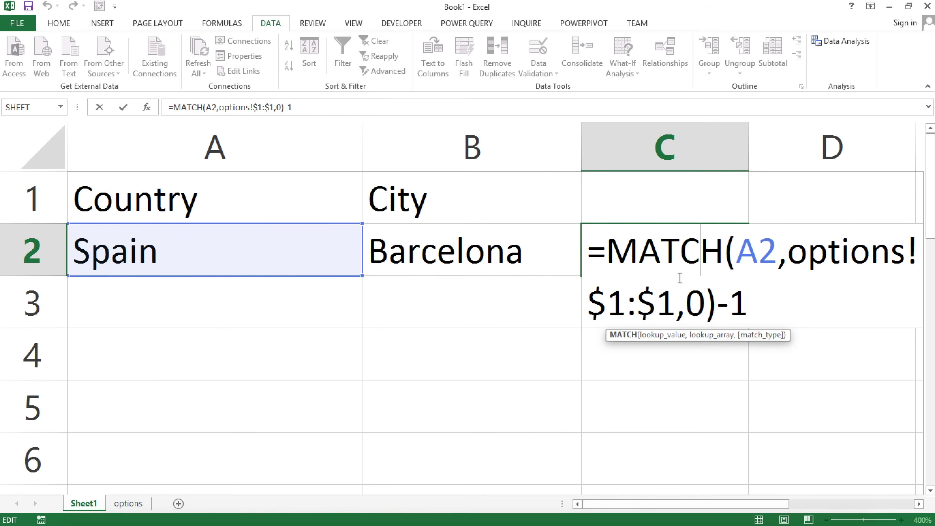
{"action": "left_click_drag", "start_coordinate": [747, 302], "coordinate": [614, 254]}
{"action": "key", "text": "ctrl+c"}
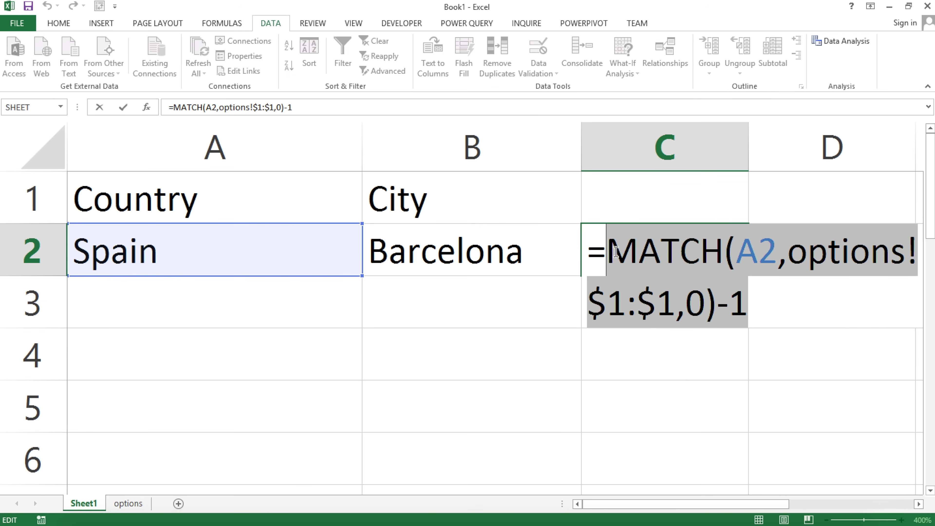
{"action": "key", "text": "Escape"}
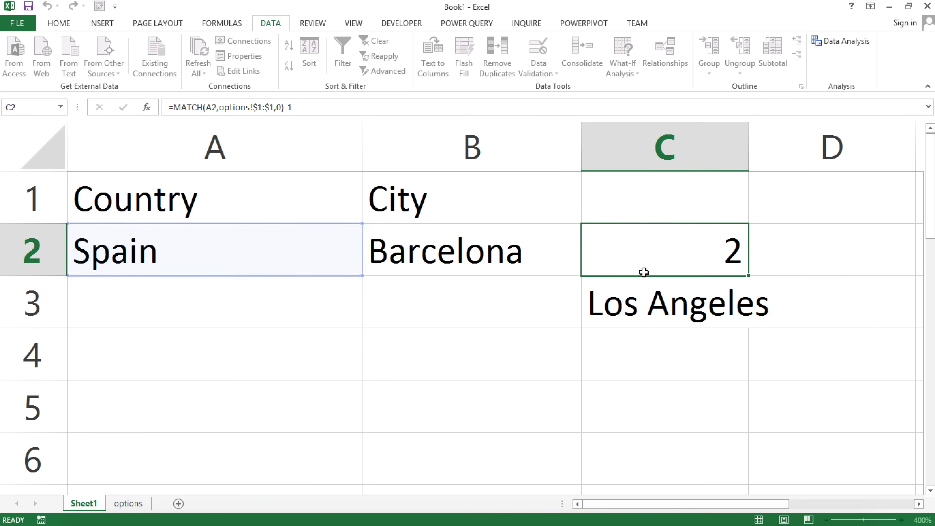
{"action": "double_click", "coordinate": [652, 299]}
{"action": "left_click", "coordinate": [660, 352]}
{"action": "left_click", "coordinate": [686, 350]}
{"action": "double_click", "coordinate": [687, 350]}
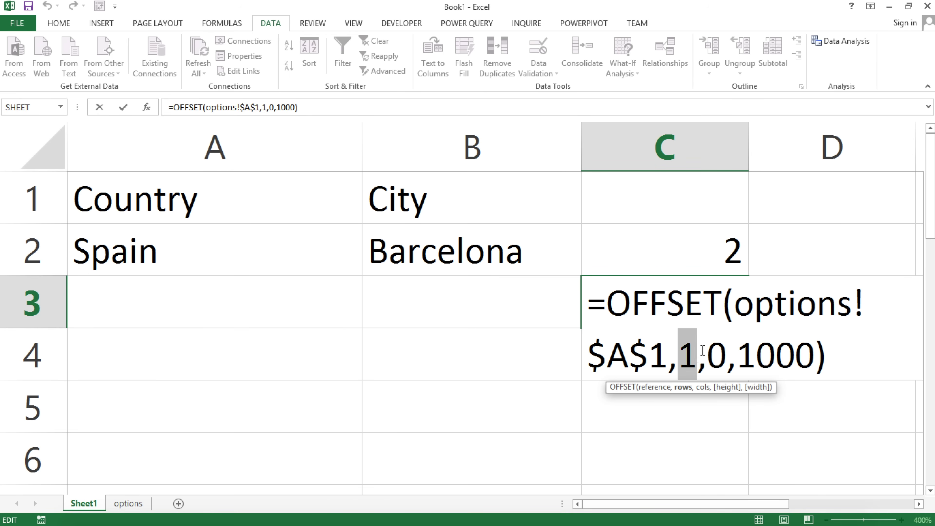
{"action": "double_click", "coordinate": [715, 351]}
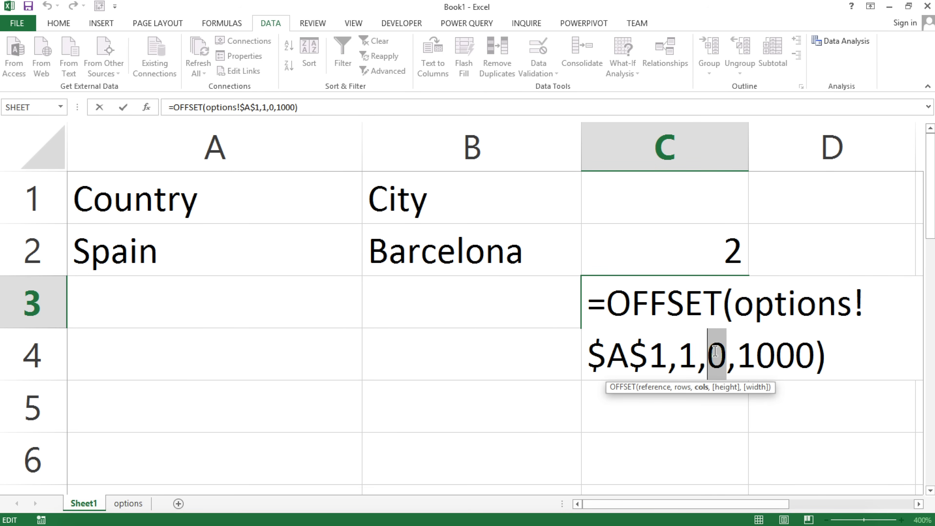
{"action": "key", "text": "ctrl+v"}
{"action": "key", "text": "Return"}
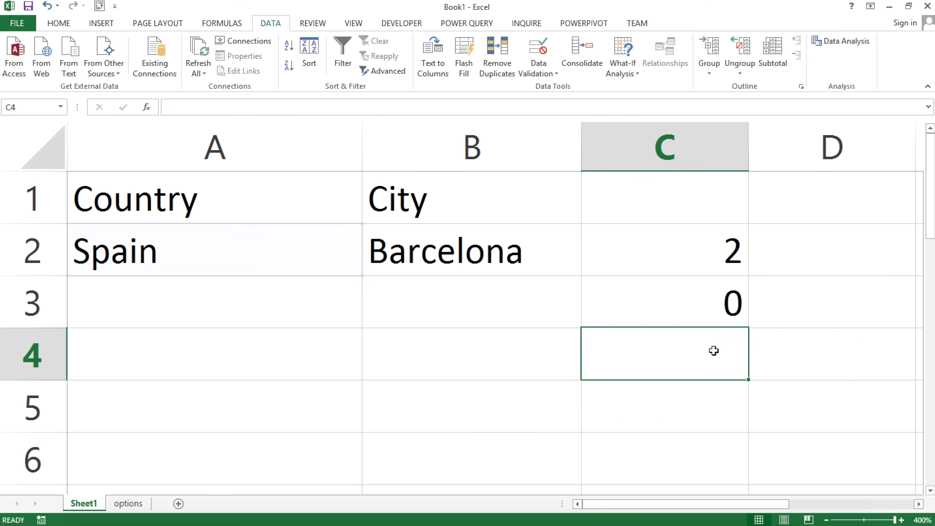
Step: Evaluate the OFFSET expression inside C3 with Spain as the country to inspect its array, restoring the formula text
{"action": "left_click", "coordinate": [695, 310]}
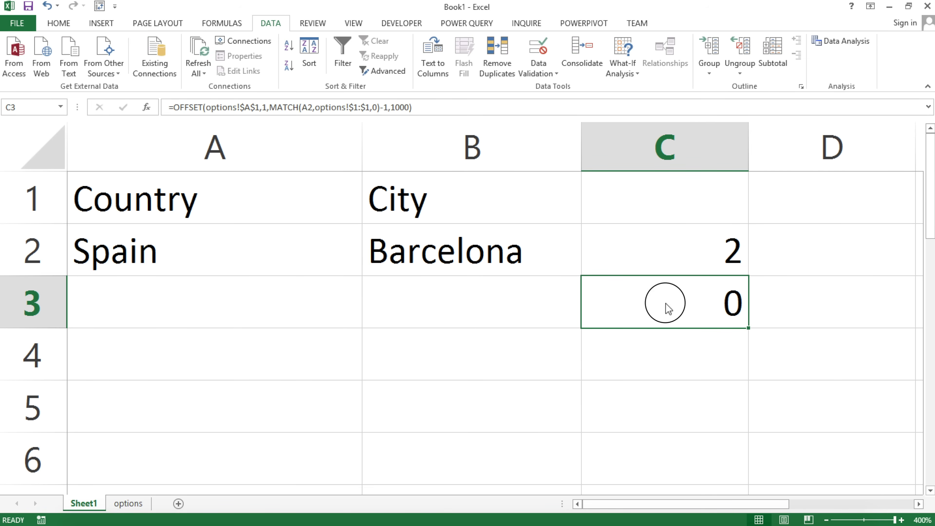
{"action": "left_click", "coordinate": [210, 248]}
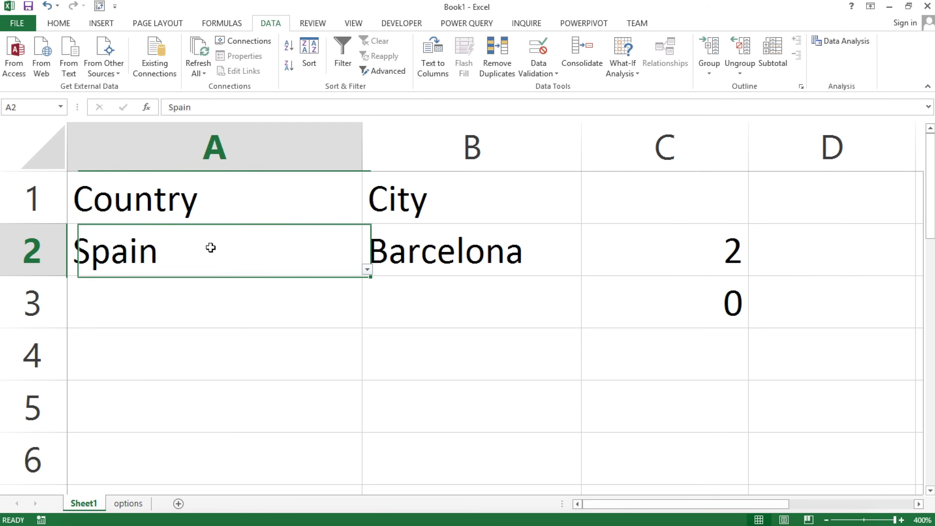
{"action": "double_click", "coordinate": [632, 297]}
{"action": "left_click_drag", "start_coordinate": [606, 302], "coordinate": [712, 455]}
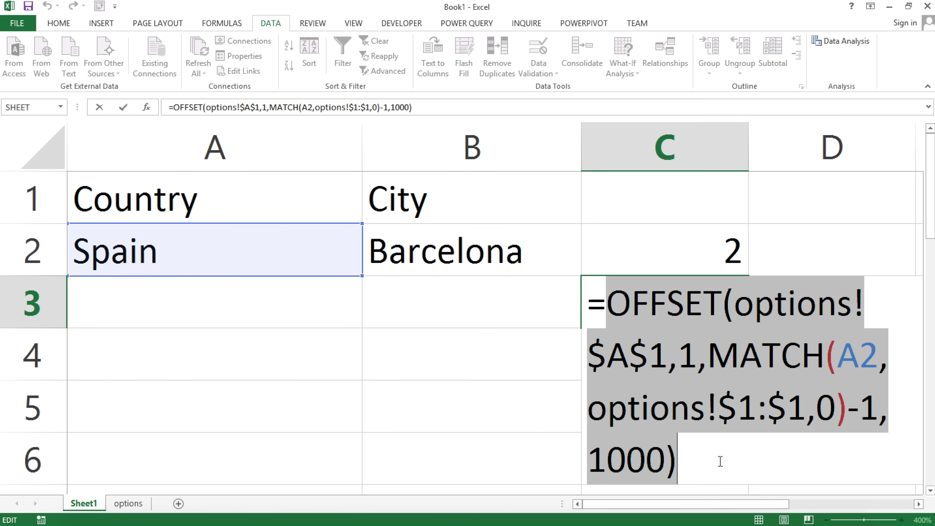
{"action": "key", "text": "F9"}
{"action": "left_click", "coordinate": [710, 350]}
{"action": "left_click_drag", "start_coordinate": [710, 349], "coordinate": [445, 167]}
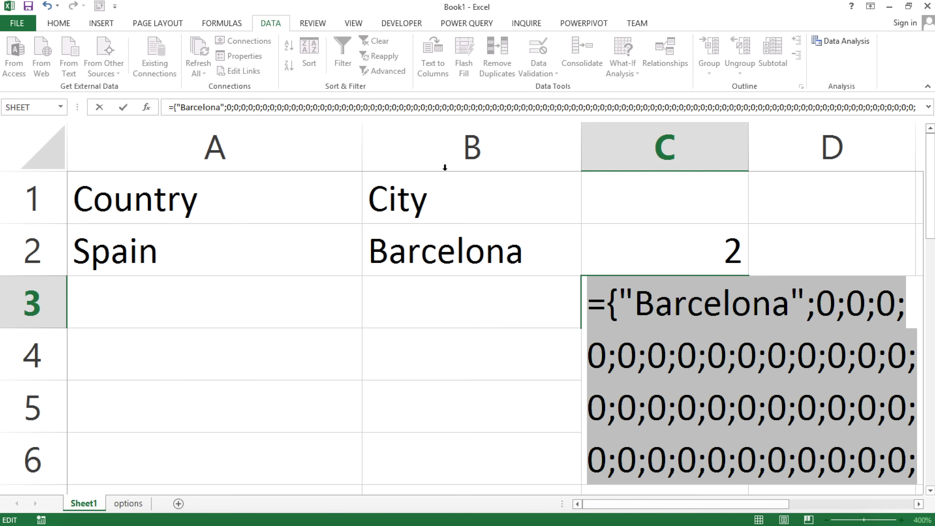
{"action": "left_click", "coordinate": [683, 308]}
{"action": "double_click", "coordinate": [712, 308]}
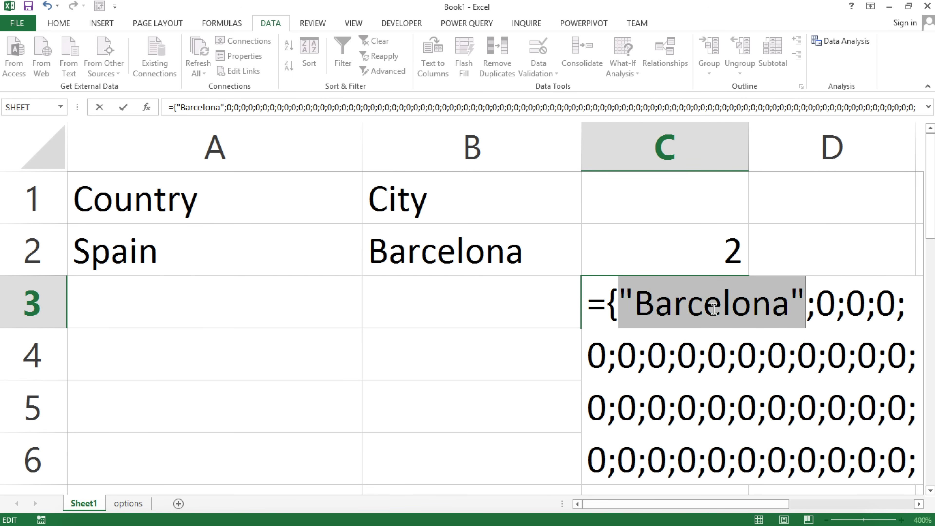
{"action": "left_click", "coordinate": [713, 309]}
{"action": "key", "text": "ctrl+z"}
{"action": "key", "text": "Return"}
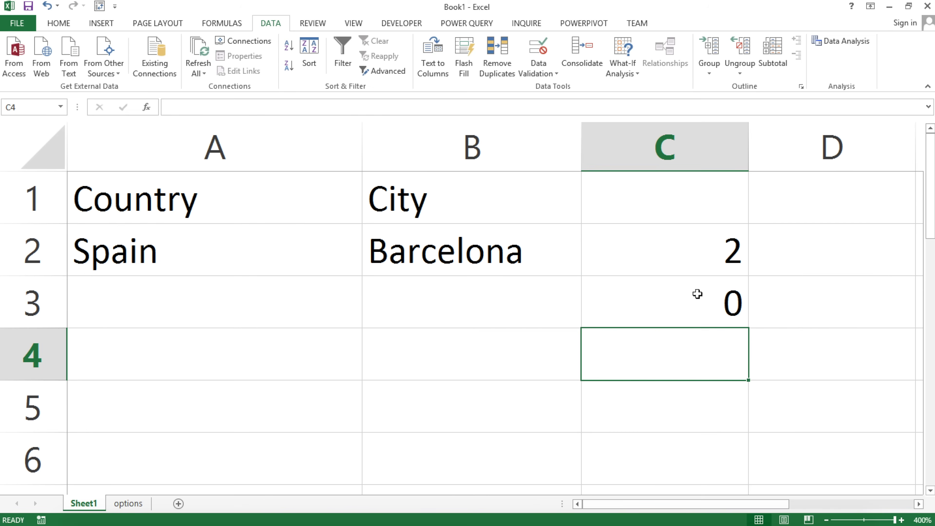
Step: Choose United States in A2 and evaluate the OFFSET expression inside C3 to inspect its array, restoring the formula text
{"action": "left_click", "coordinate": [272, 247]}
{"action": "left_click", "coordinate": [368, 271]}
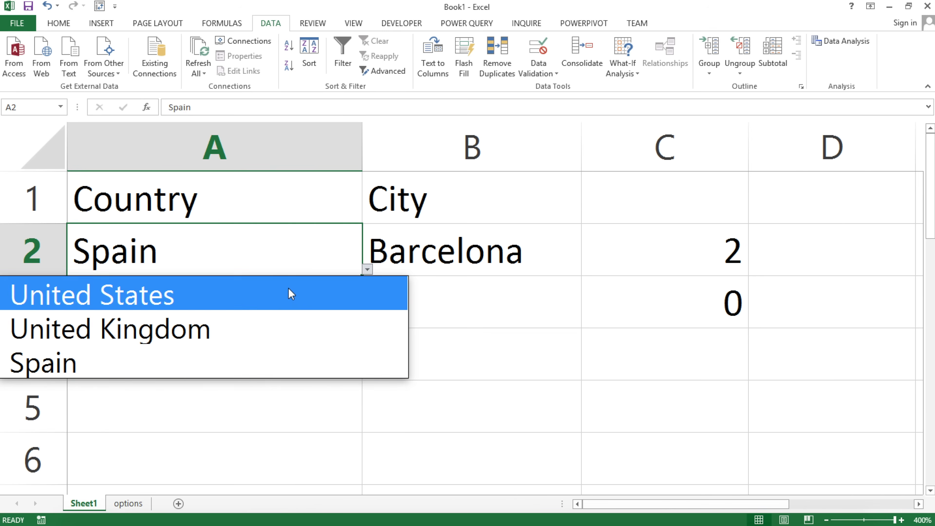
{"action": "left_click", "coordinate": [288, 292]}
{"action": "double_click", "coordinate": [694, 302]}
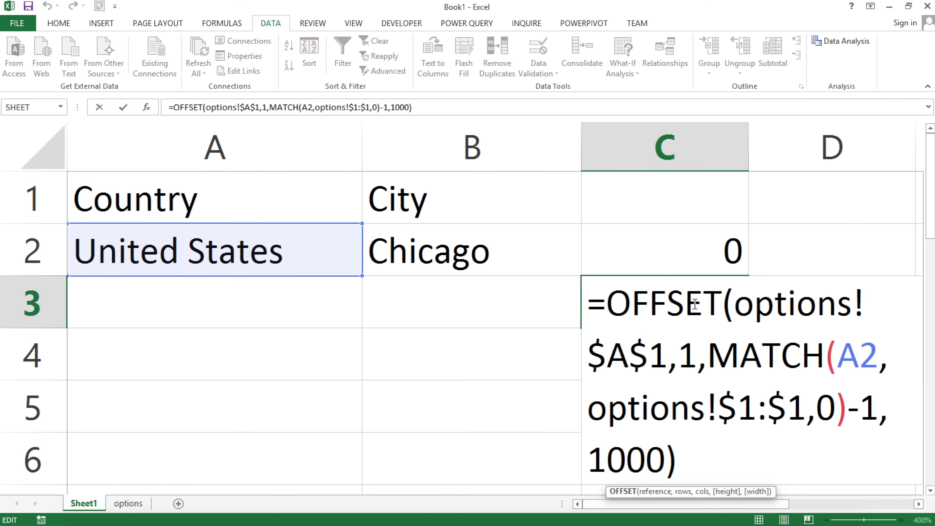
{"action": "left_click_drag", "start_coordinate": [705, 456], "coordinate": [568, 309]}
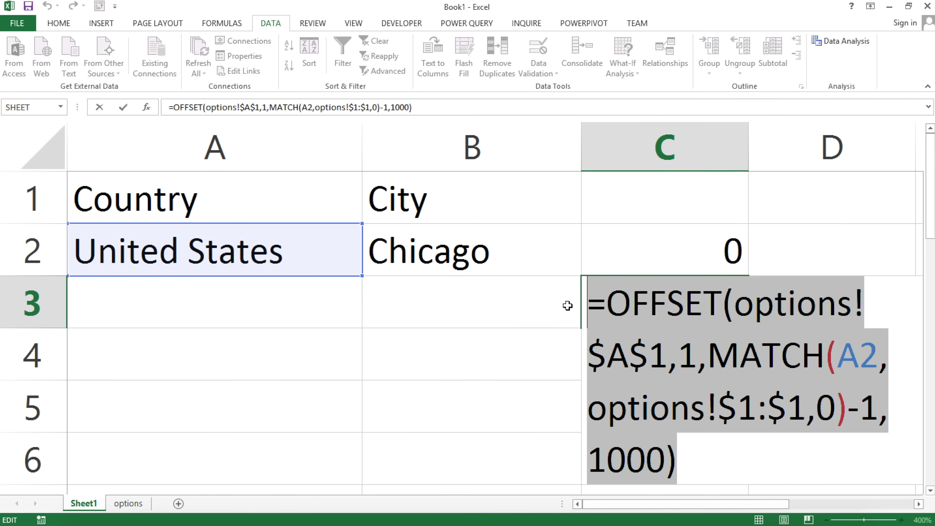
{"action": "key", "text": "F9"}
{"action": "left_click_drag", "start_coordinate": [722, 358], "coordinate": [382, 115]}
{"action": "left_click", "coordinate": [794, 387]}
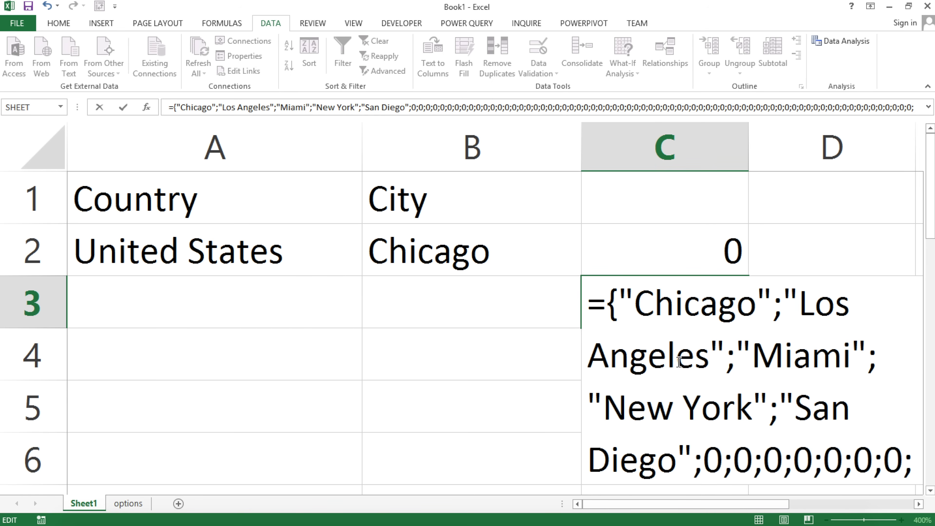
{"action": "key", "text": "ctrl+z"}
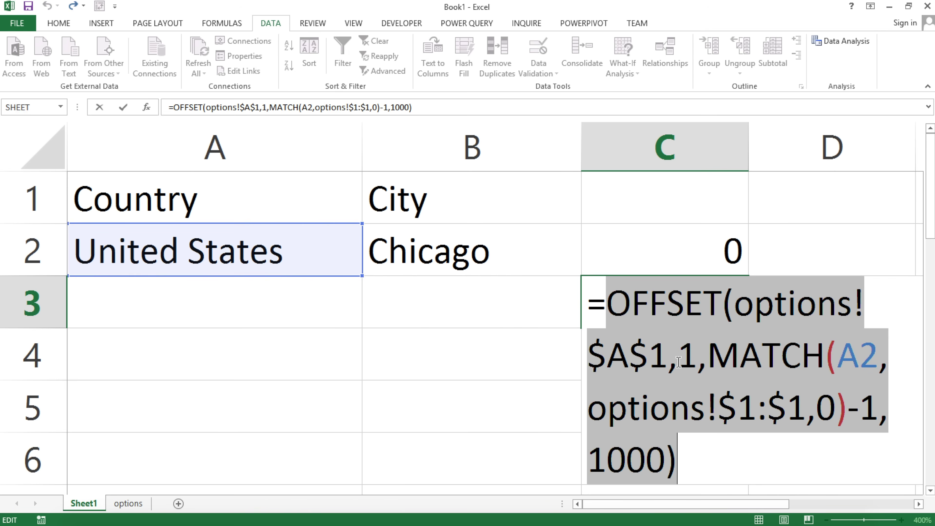
{"action": "key", "text": "Return"}
Step: Copy the whole OFFSET expression from C3, without the equals sign, and leave the cell unchanged
{"action": "left_click", "coordinate": [684, 302]}
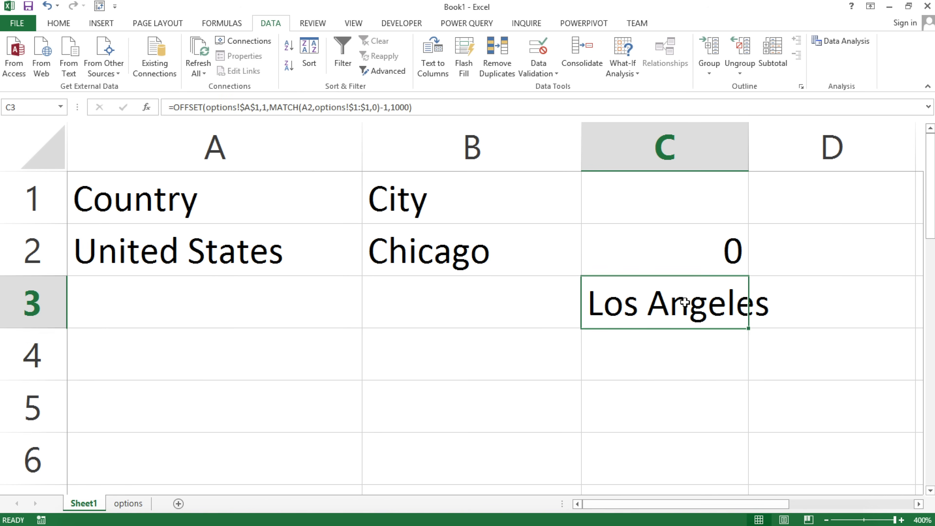
{"action": "double_click", "coordinate": [684, 302]}
{"action": "left_click_drag", "start_coordinate": [614, 299], "coordinate": [728, 455]}
{"action": "key", "text": "ctrl+c"}
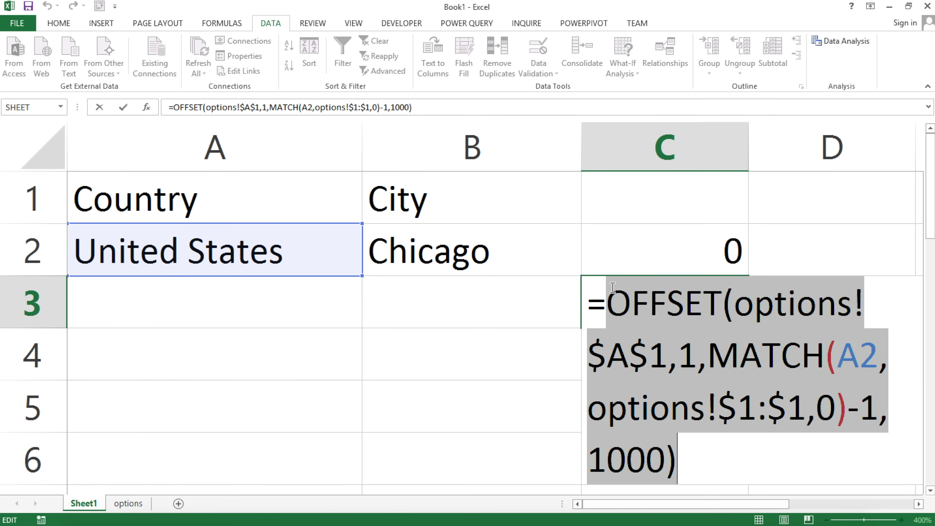
{"action": "key", "text": "Escape"}
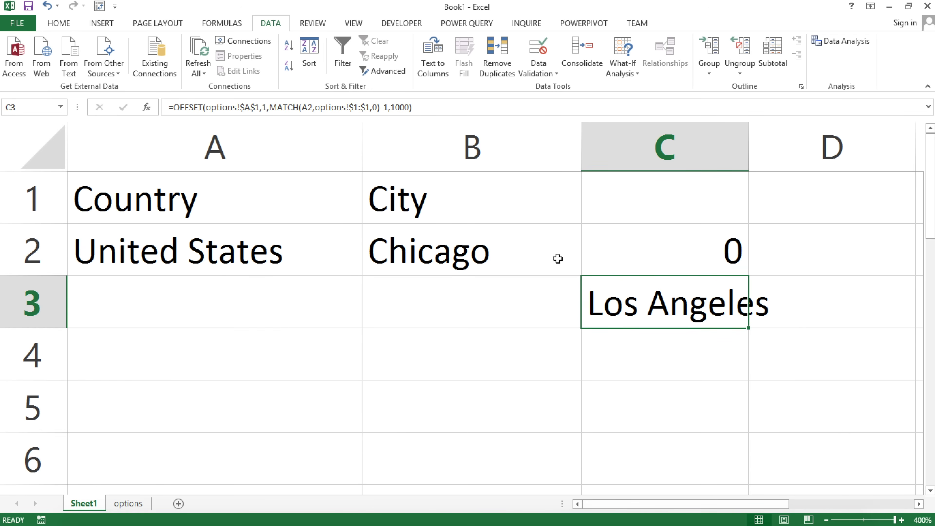
Step: Replace options!$A:$A inside the COUNTA of B2's formula with the copied OFFSET expression of height 1000
{"action": "left_click", "coordinate": [485, 251]}
{"action": "left_click", "coordinate": [451, 255]}
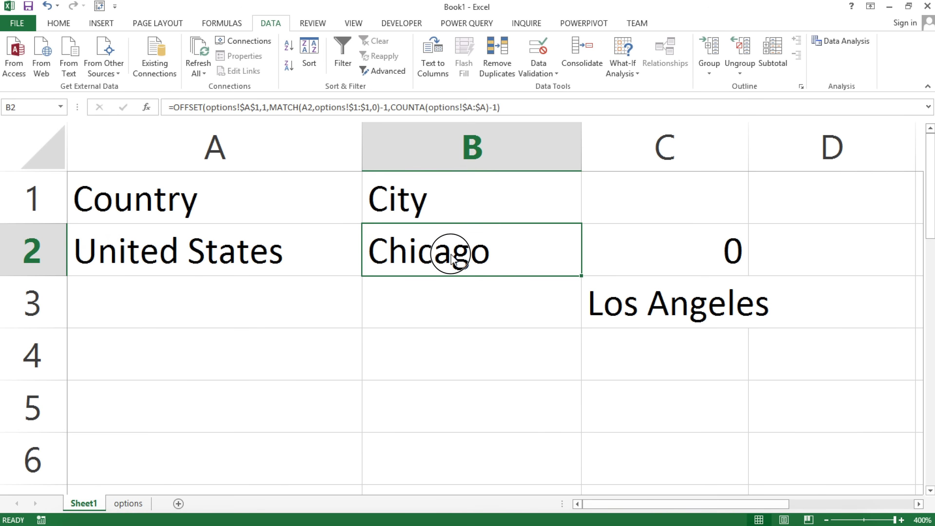
{"action": "double_click", "coordinate": [451, 255]}
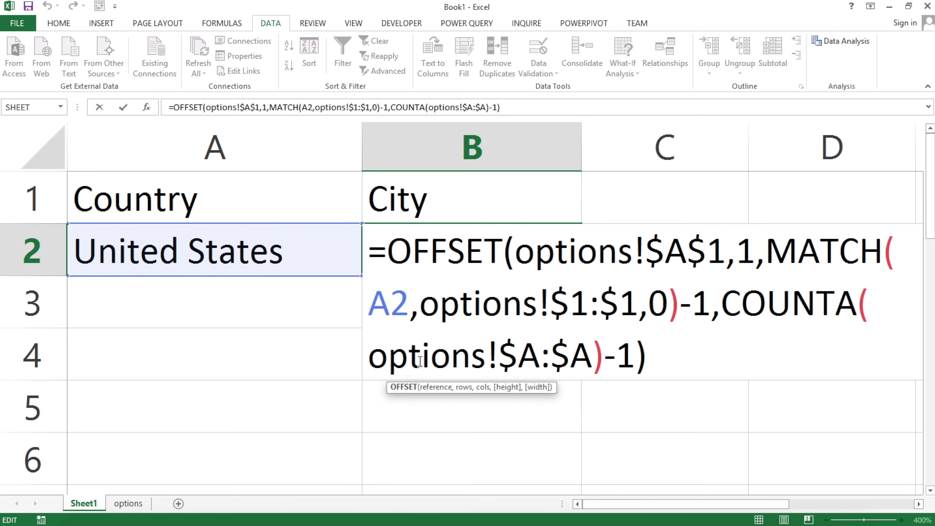
{"action": "left_click_drag", "start_coordinate": [372, 358], "coordinate": [570, 352]}
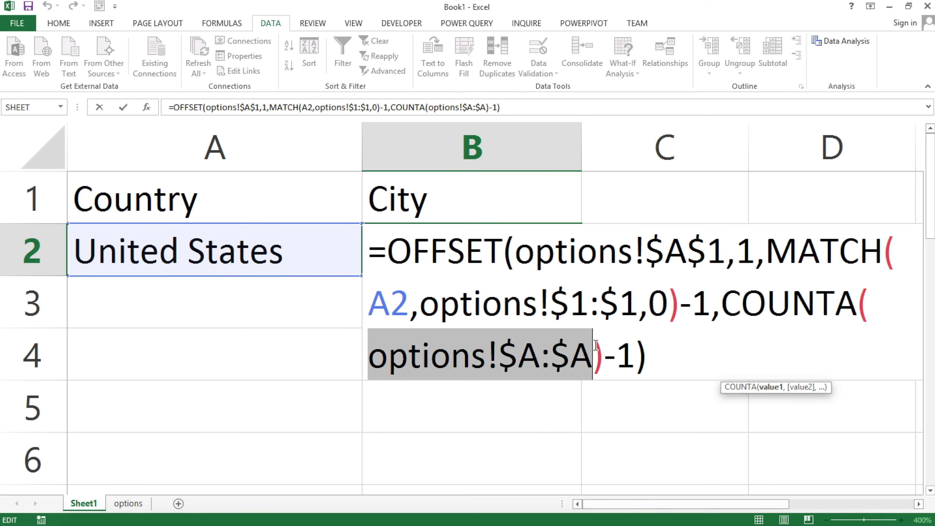
{"action": "key", "text": "Delete"}
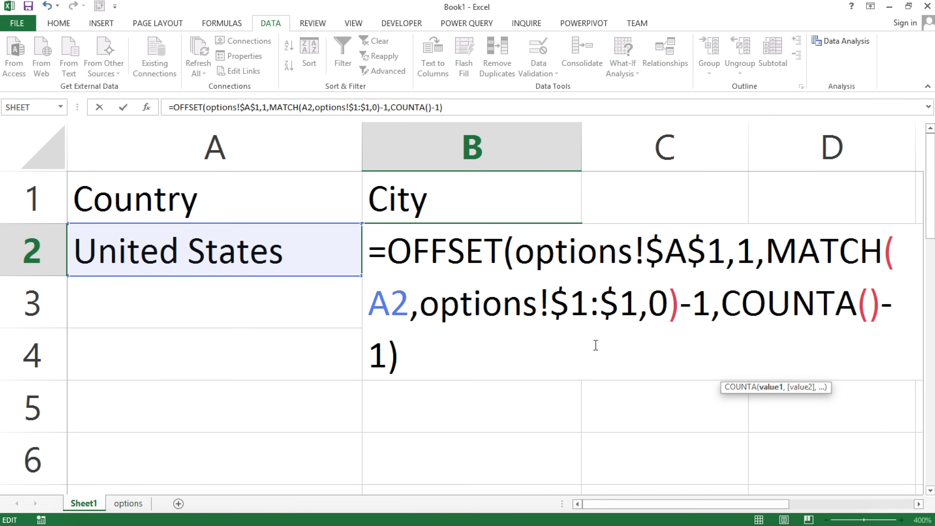
{"action": "key", "text": "ctrl+v"}
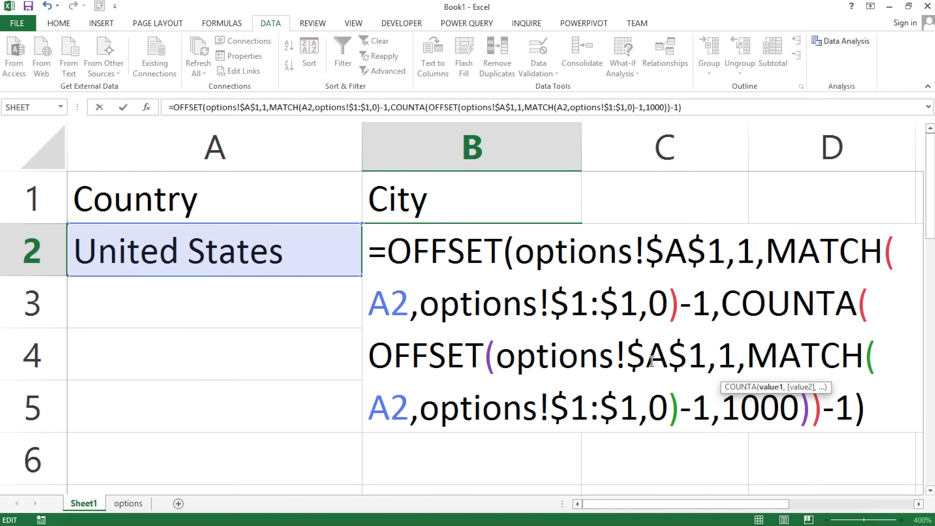
Step: Remove the -1 after the COUNTA term in B2's formula and commit the formula
{"action": "left_click", "coordinate": [835, 411]}
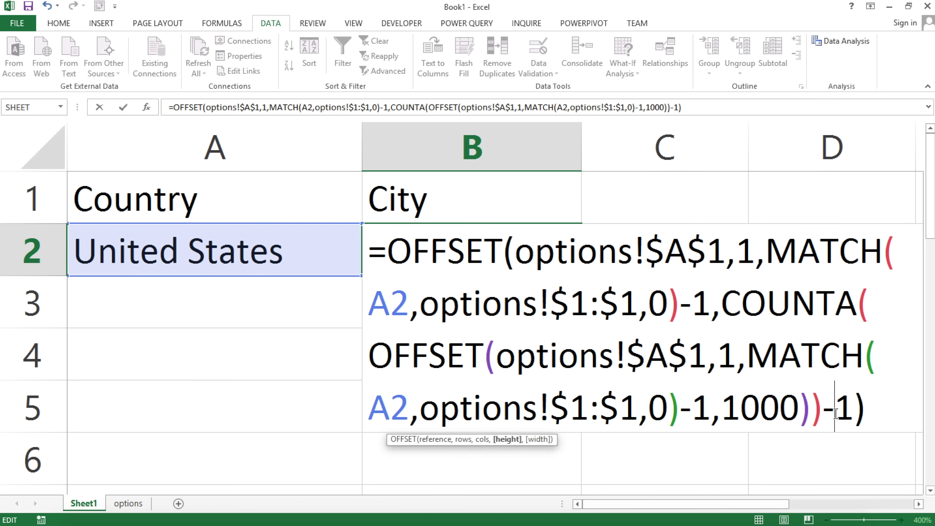
{"action": "left_click_drag", "start_coordinate": [824, 410], "coordinate": [845, 409]}
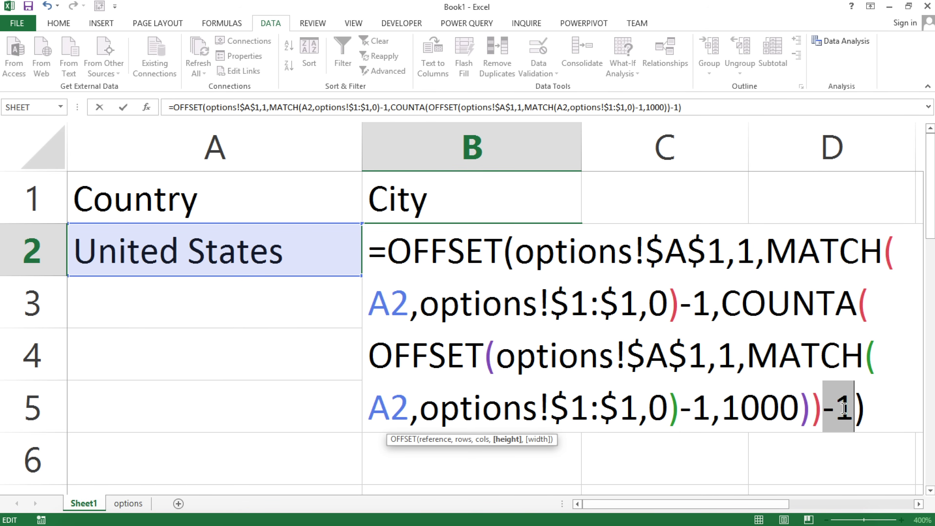
{"action": "key", "text": "Delete"}
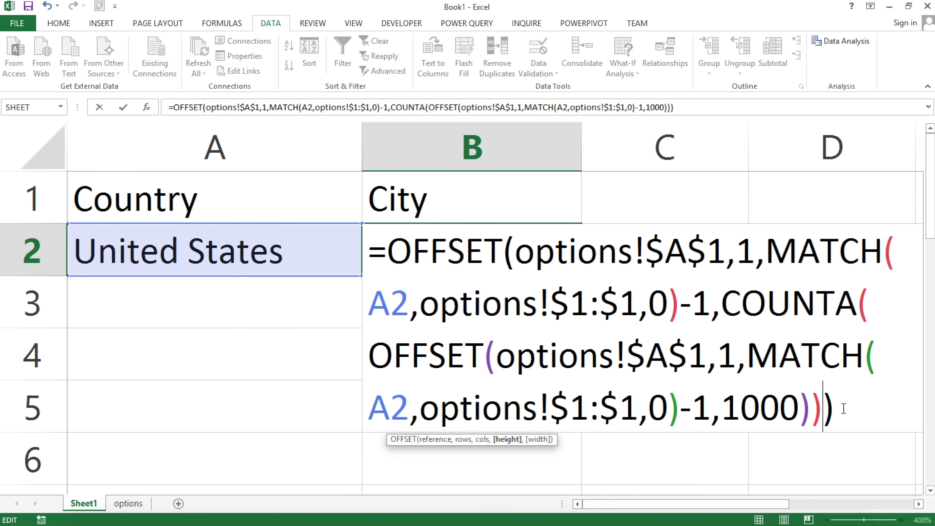
{"action": "key", "text": "Return"}
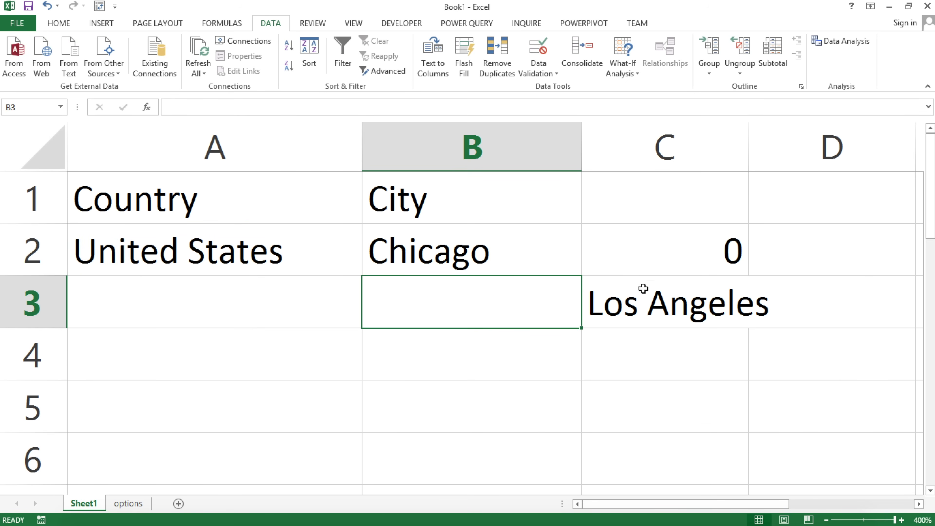
Step: Clear the helper formulas from cells C2:C3
{"action": "left_click", "coordinate": [666, 256]}
{"action": "left_click_drag", "start_coordinate": [665, 256], "coordinate": [661, 288]}
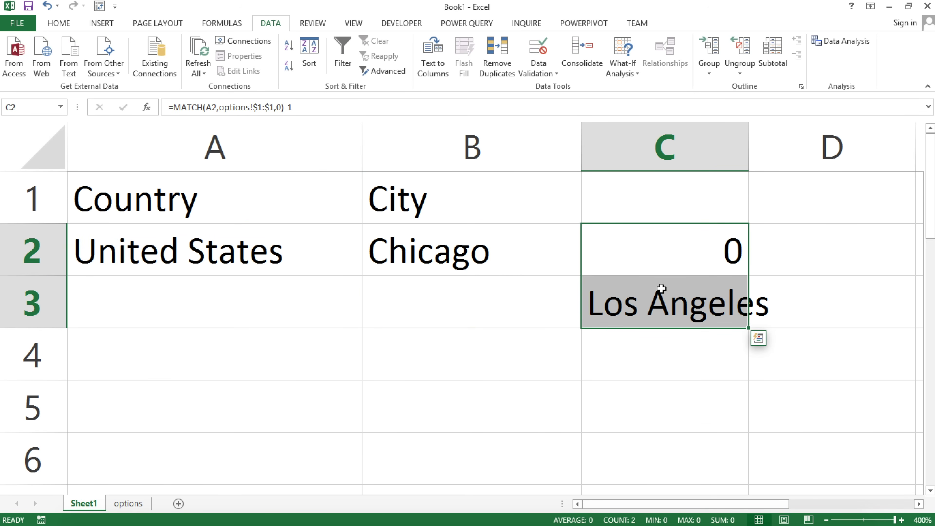
{"action": "left_click", "coordinate": [254, 256]}
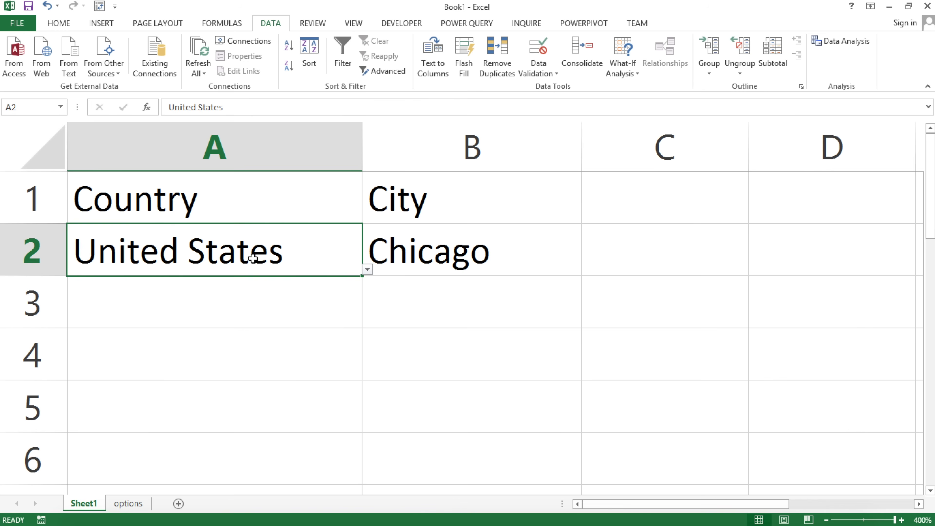
Step: Evaluate the full OFFSET expression inside B2 with United States as the country to inspect its array, restoring the formula text
{"action": "double_click", "coordinate": [526, 252]}
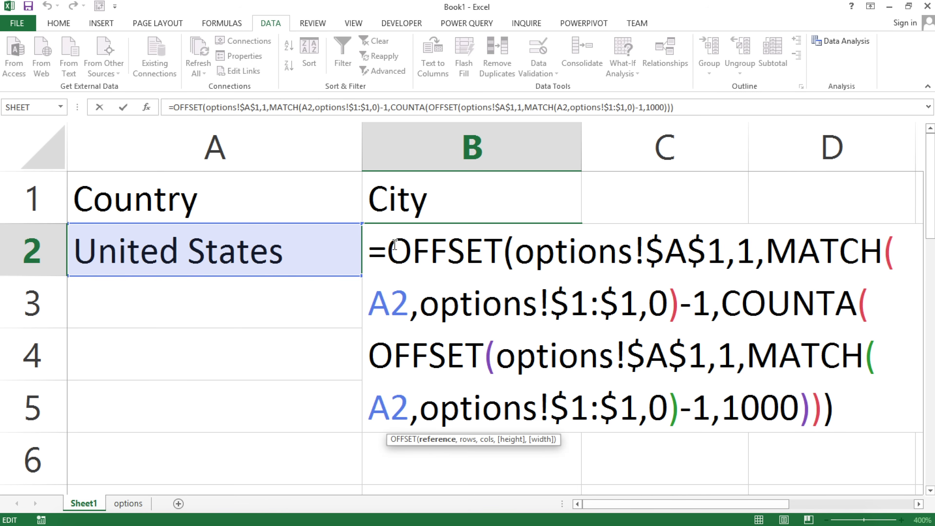
{"action": "left_click_drag", "start_coordinate": [394, 245], "coordinate": [927, 444]}
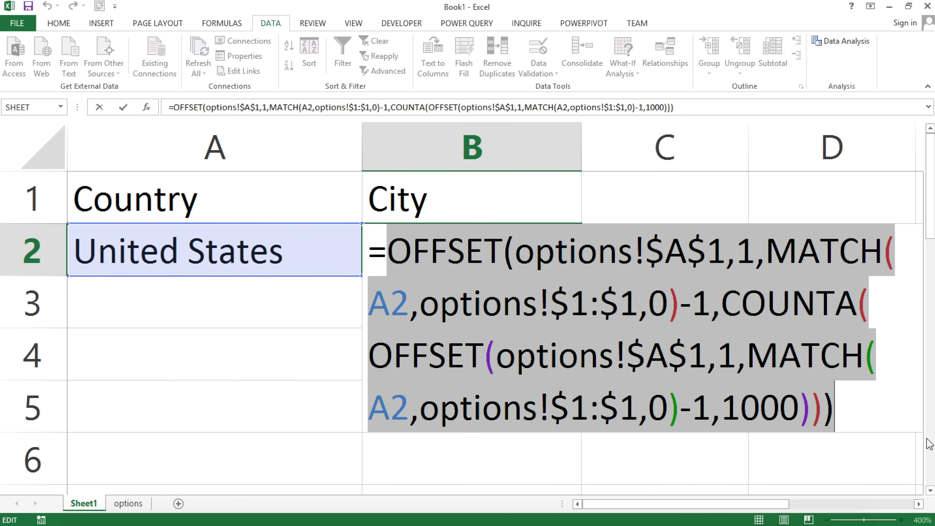
{"action": "key", "text": "F9"}
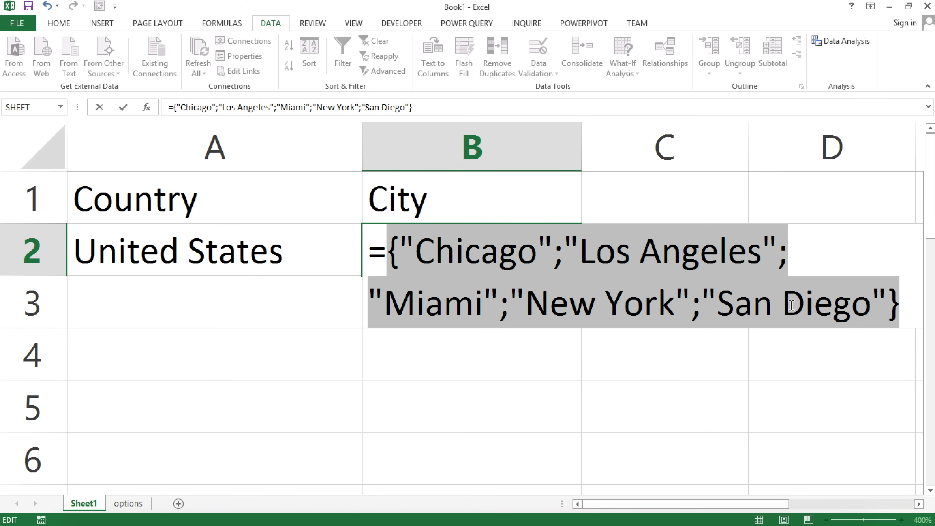
{"action": "key", "text": "ctrl+z"}
{"action": "key", "text": "Escape"}
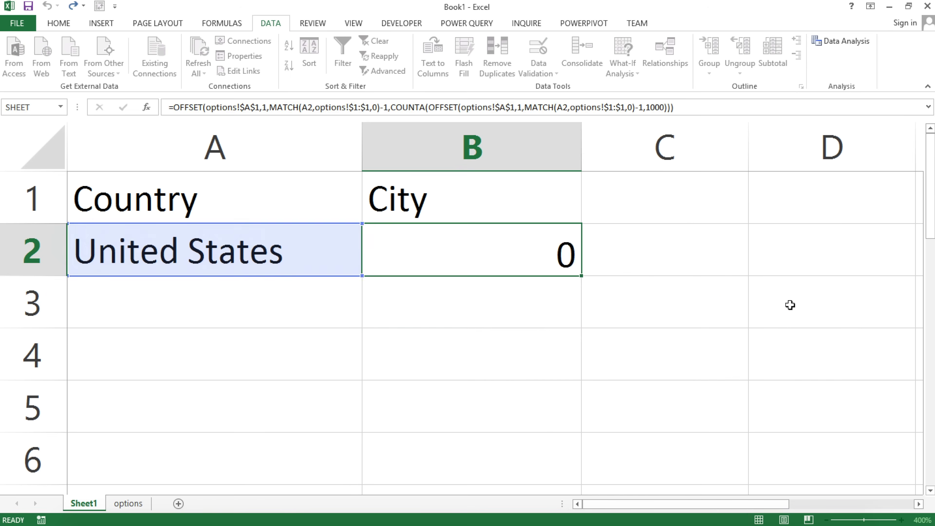
{"action": "key", "text": "Return"}
Step: Choose United Kingdom in A2 and evaluate the OFFSET expression inside B2 to inspect its array, restoring the formula text
{"action": "left_click", "coordinate": [227, 257]}
{"action": "left_click", "coordinate": [367, 270]}
{"action": "left_click", "coordinate": [241, 327]}
{"action": "left_click", "coordinate": [412, 256]}
{"action": "double_click", "coordinate": [412, 258]}
{"action": "left_click_drag", "start_coordinate": [389, 258], "coordinate": [832, 407]}
{"action": "key", "text": "F9"}
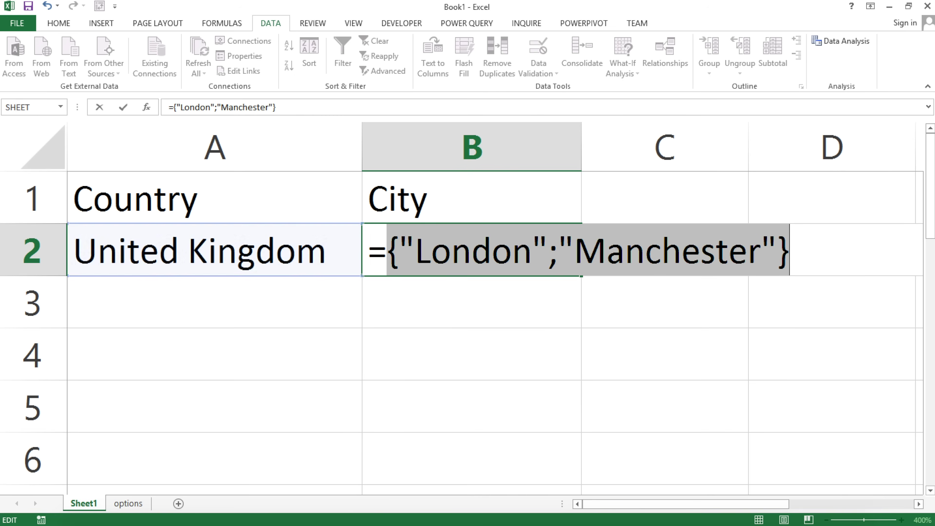
{"action": "key", "text": "ctrl+z"}
{"action": "key", "text": "Return"}
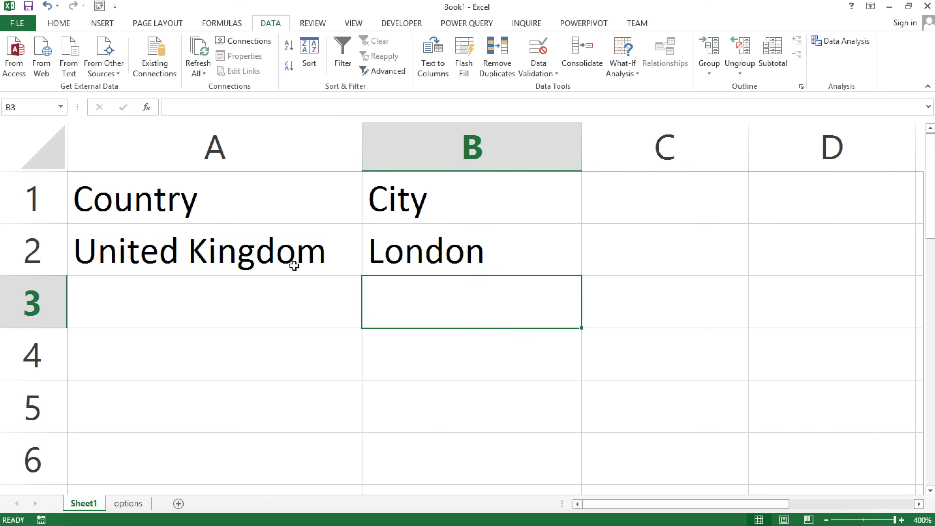
Step: Cut the entire OFFSET formula, including the equals sign, out of B2 and leave the cell empty
{"action": "left_click", "coordinate": [294, 270]}
{"action": "double_click", "coordinate": [519, 263]}
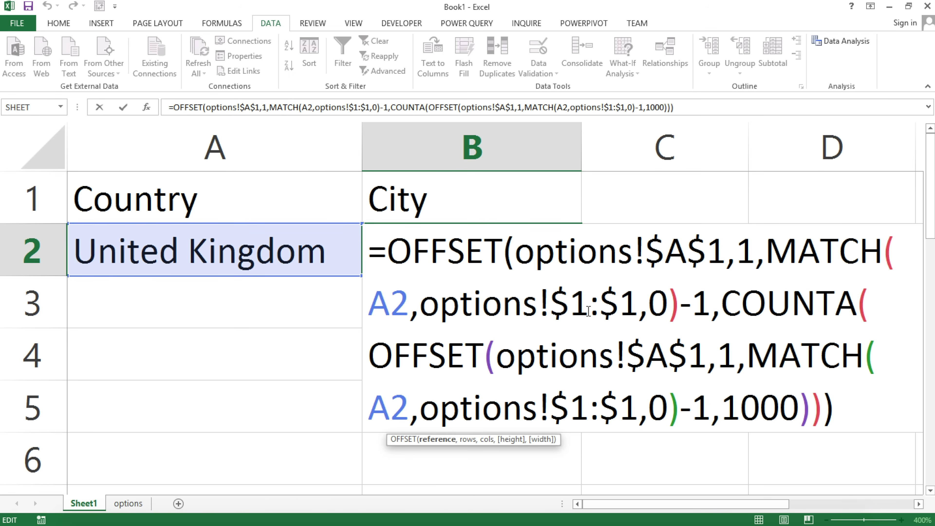
{"action": "left_click_drag", "start_coordinate": [847, 406], "coordinate": [277, 172]}
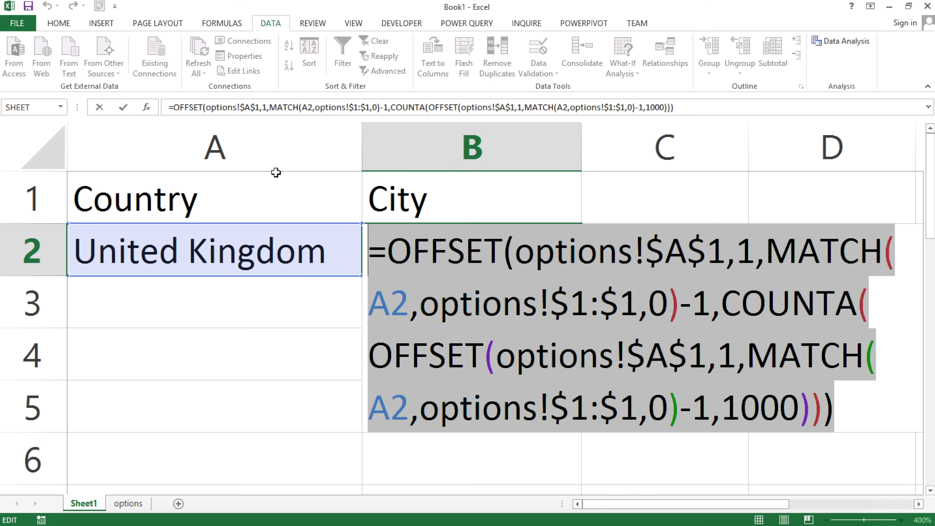
{"action": "key", "text": "ctrl+x"}
{"action": "key", "text": "Return"}
Step: Apply List data validation to B2:B6, using the cut OFFSET formula as the source
{"action": "left_click_drag", "start_coordinate": [428, 274], "coordinate": [451, 436]}
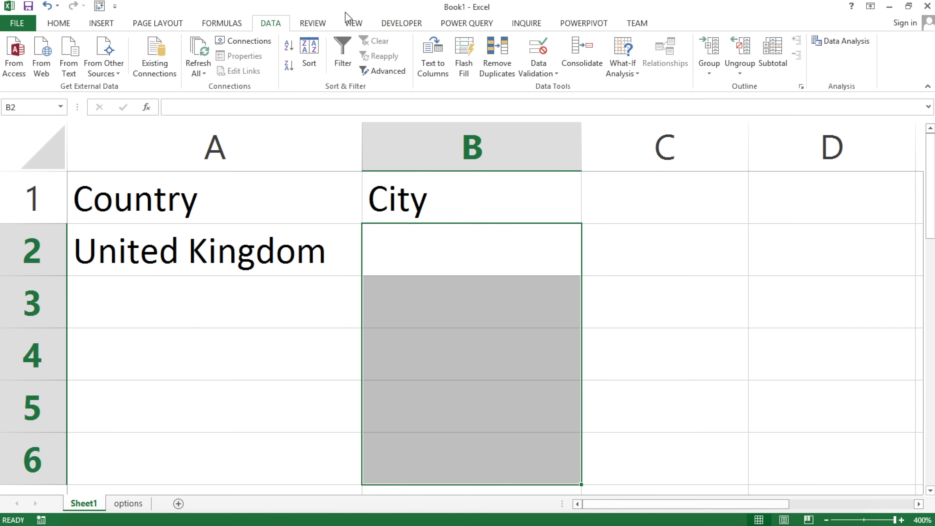
{"action": "left_click", "coordinate": [541, 69]}
{"action": "left_click", "coordinate": [557, 88]}
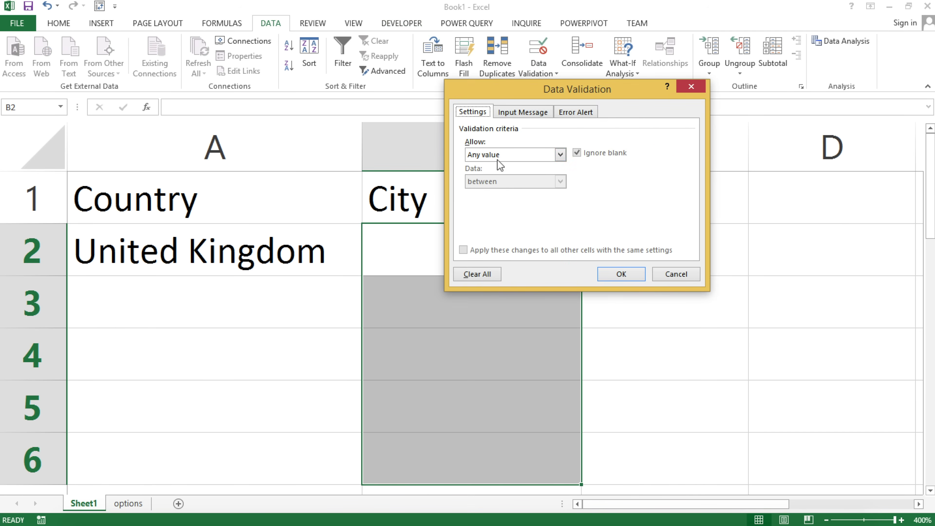
{"action": "left_click", "coordinate": [497, 159]}
{"action": "left_click", "coordinate": [502, 192]}
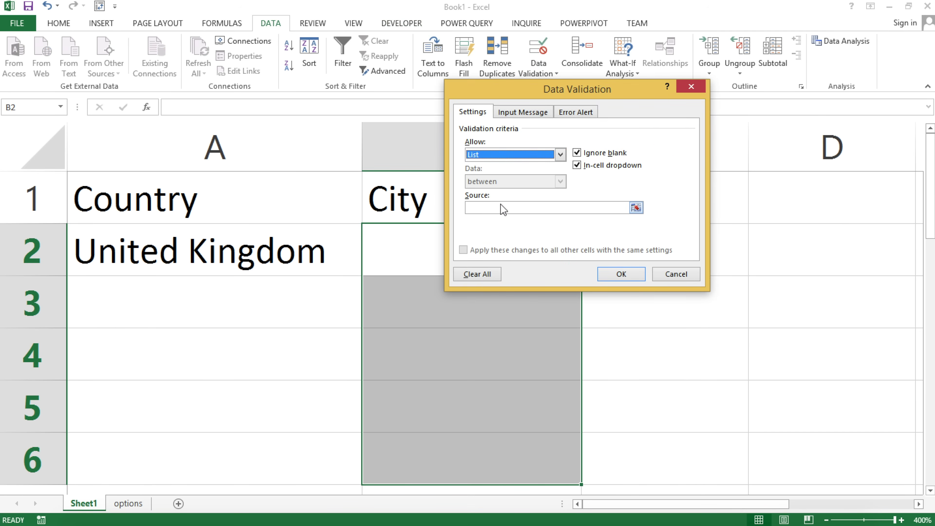
{"action": "left_click", "coordinate": [501, 207]}
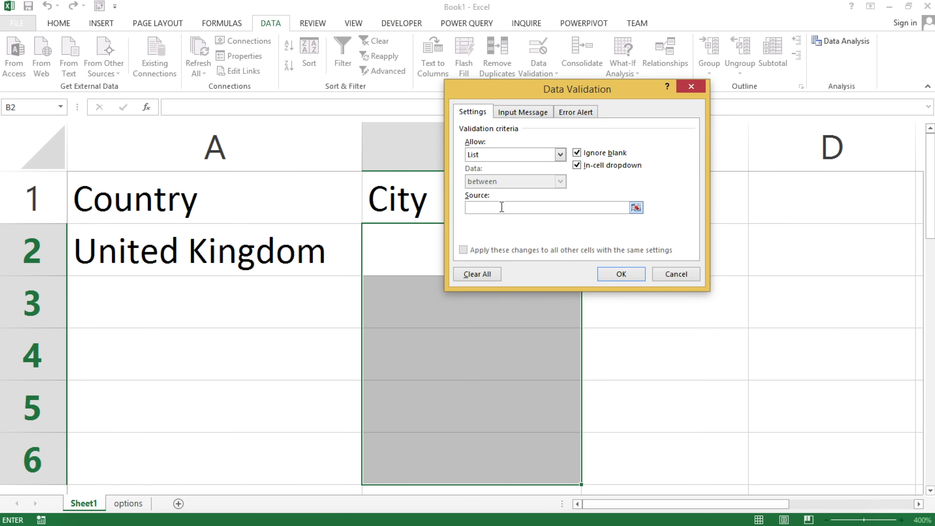
{"action": "key", "text": "ctrl+v"}
{"action": "left_click", "coordinate": [542, 266]}
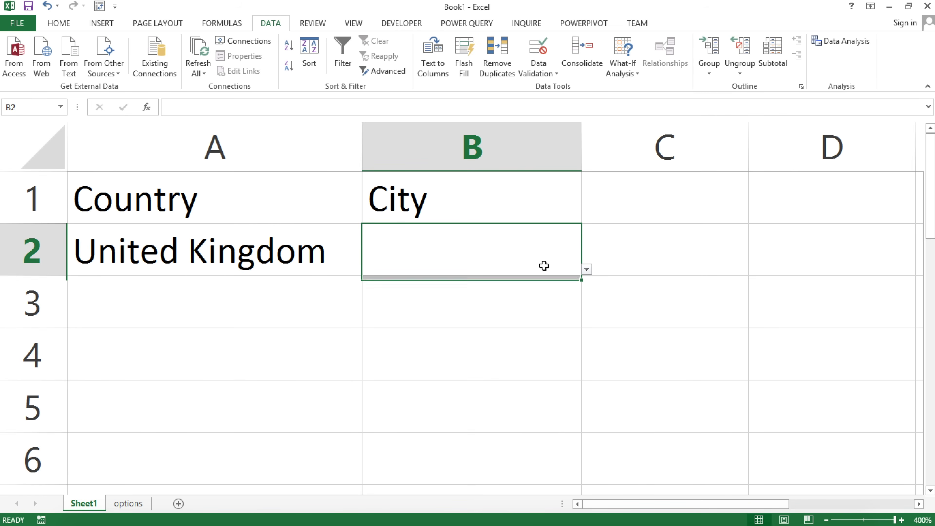
Step: Choose London from the city dropdown in B2
{"action": "left_click", "coordinate": [313, 262]}
{"action": "left_click", "coordinate": [492, 256]}
{"action": "left_click", "coordinate": [586, 270]}
{"action": "left_click", "coordinate": [493, 292]}
Step: Choose United States as the country in A2 and Miami as its city in B2
{"action": "left_click", "coordinate": [313, 253]}
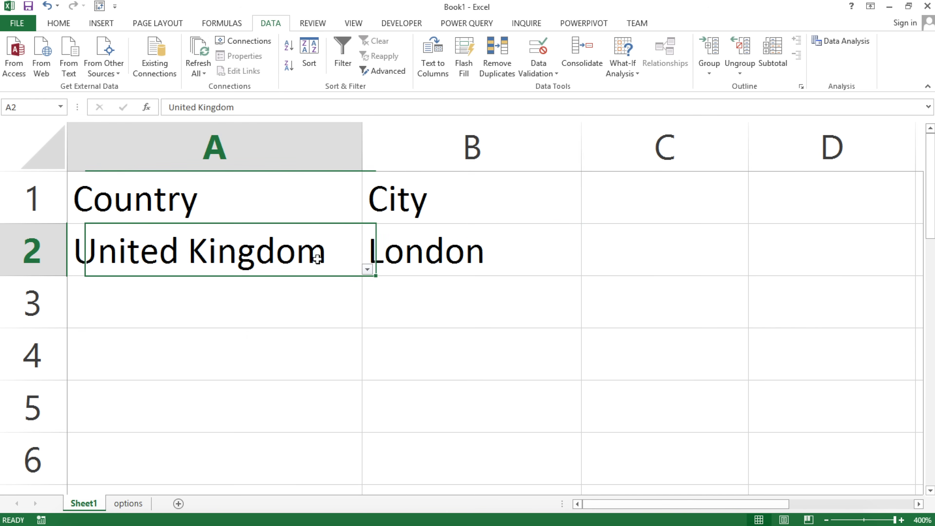
{"action": "left_click", "coordinate": [367, 270]}
{"action": "left_click", "coordinate": [298, 298]}
{"action": "left_click", "coordinate": [564, 269]}
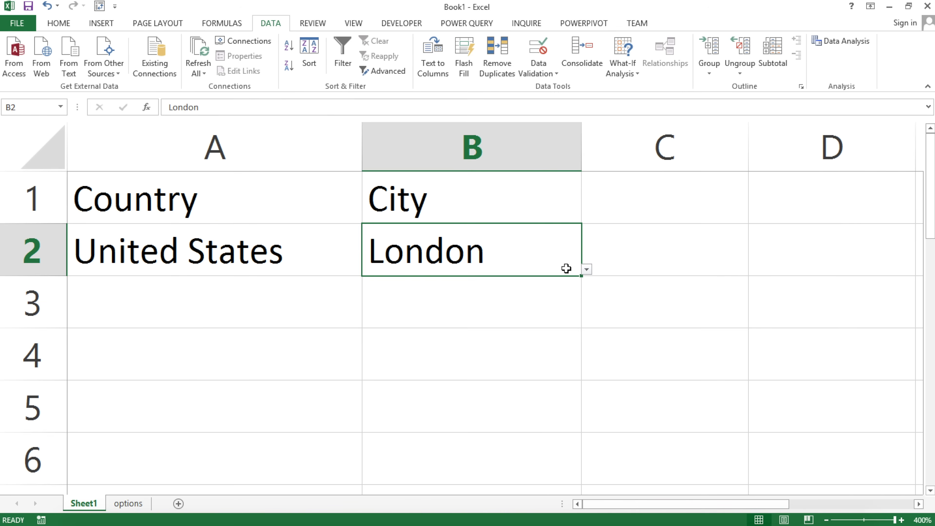
{"action": "left_click", "coordinate": [586, 269]}
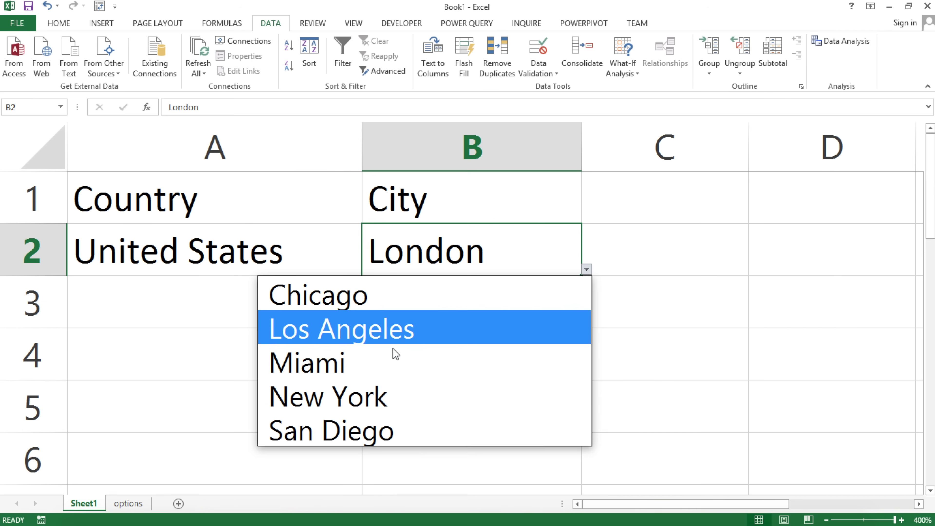
{"action": "left_click", "coordinate": [396, 359]}
Step: Choose Spain as the country in A3 and Barcelona as its city in B3
{"action": "left_click", "coordinate": [319, 259]}
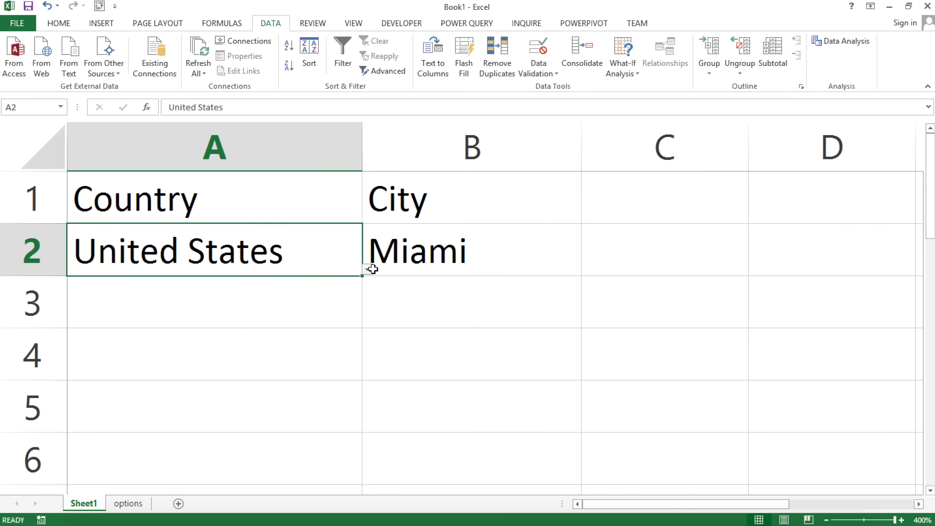
{"action": "left_click", "coordinate": [343, 298]}
{"action": "left_click", "coordinate": [367, 322]}
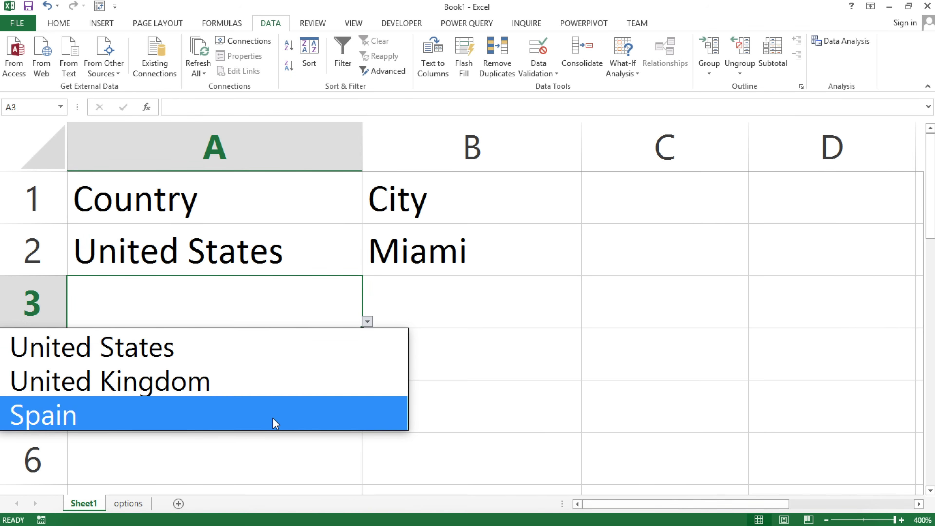
{"action": "left_click", "coordinate": [272, 417]}
{"action": "left_click", "coordinate": [508, 286]}
{"action": "left_click", "coordinate": [587, 323]}
{"action": "left_click", "coordinate": [353, 346]}
Step: Choose United States as the country in A4 and Miami as its city in B4
{"action": "left_click", "coordinate": [349, 358]}
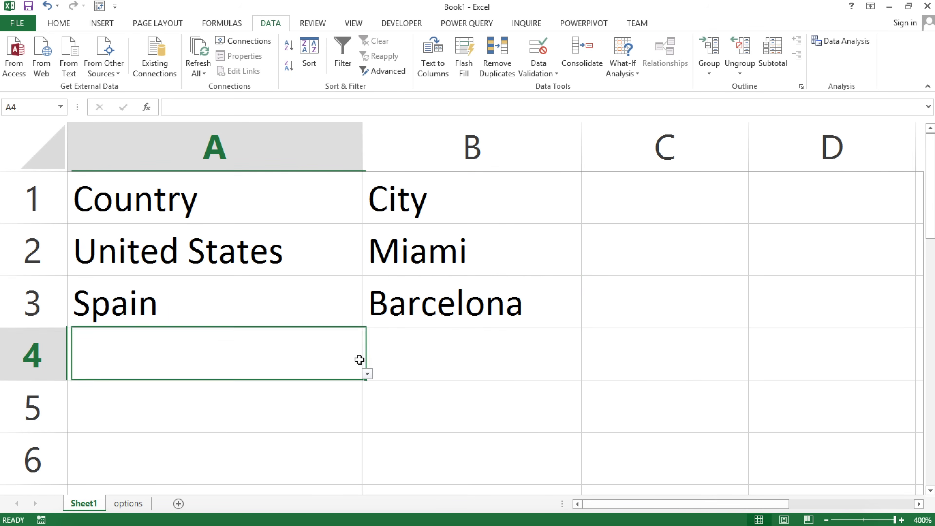
{"action": "left_click", "coordinate": [367, 373]}
{"action": "left_click", "coordinate": [307, 392]}
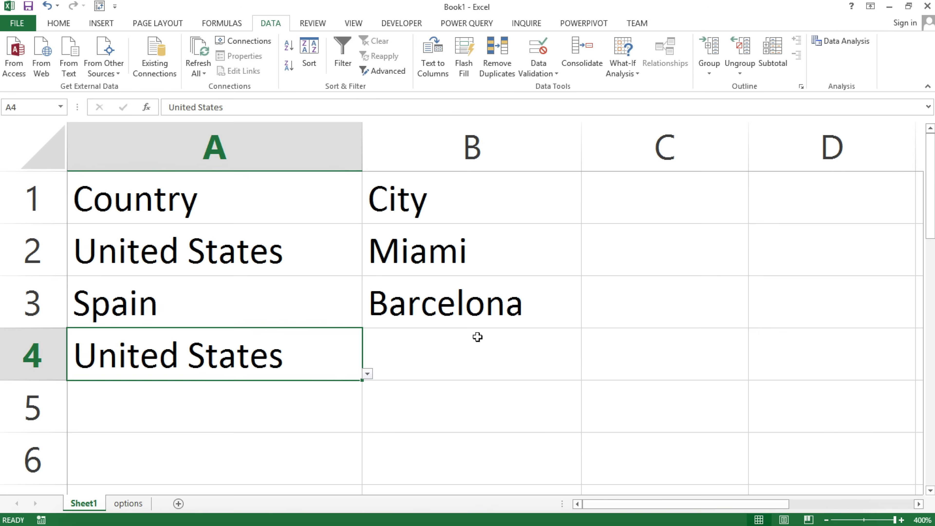
{"action": "left_click", "coordinate": [477, 337]}
{"action": "left_click", "coordinate": [588, 371]}
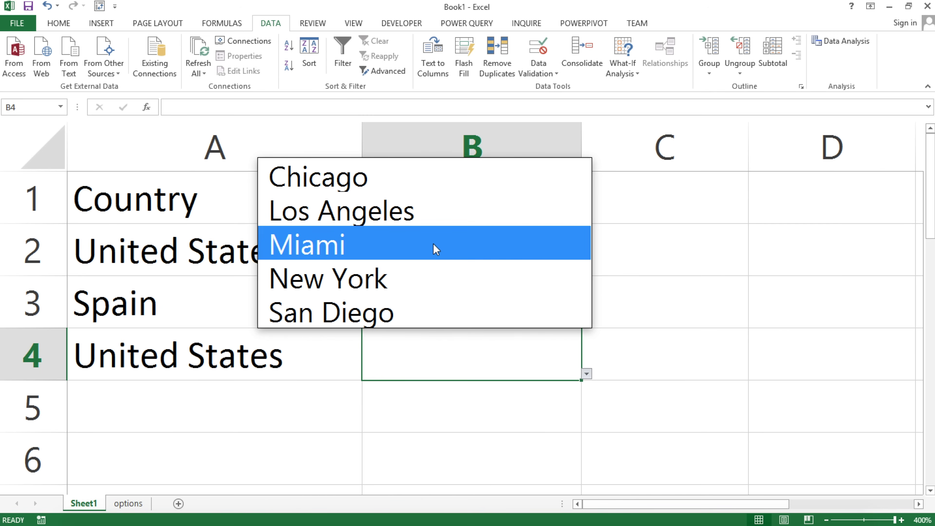
{"action": "left_click", "coordinate": [433, 246]}
Step: Choose United Kingdom as the country in A5 and London as its city in B5
{"action": "left_click", "coordinate": [334, 391]}
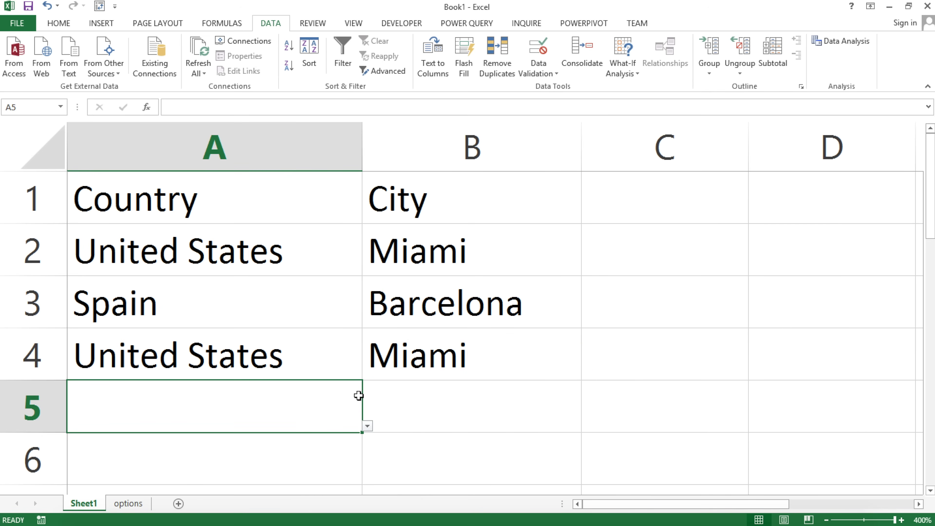
{"action": "left_click", "coordinate": [367, 426]}
{"action": "left_click", "coordinate": [334, 341]}
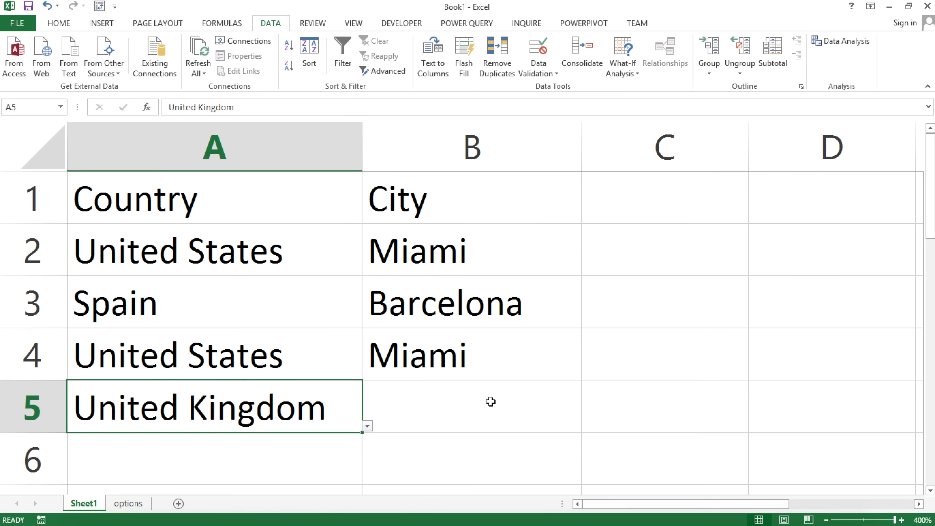
{"action": "left_click", "coordinate": [490, 403]}
{"action": "left_click", "coordinate": [587, 426]}
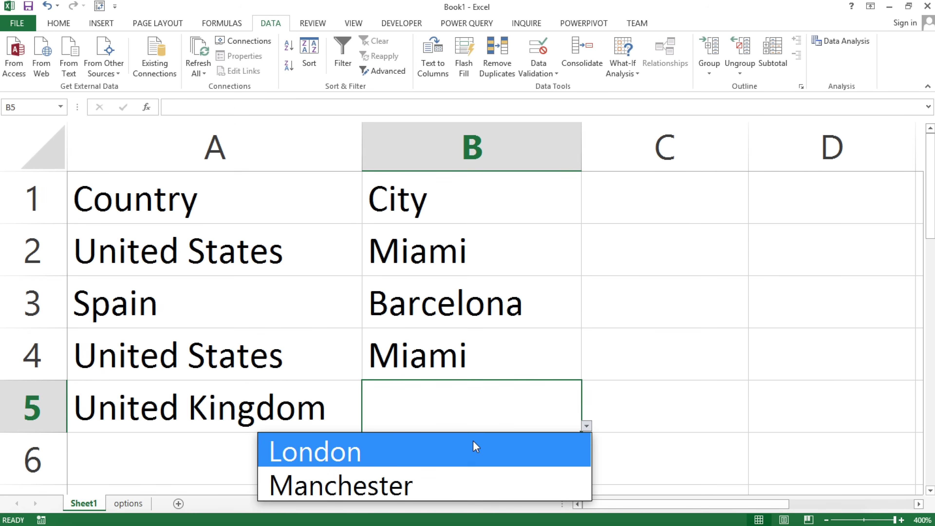
{"action": "left_click", "coordinate": [473, 445]}
Step: Add Italy as a country header in D1 of the options sheet, with Rome and Venice listed below it
{"action": "left_click", "coordinate": [228, 194]}
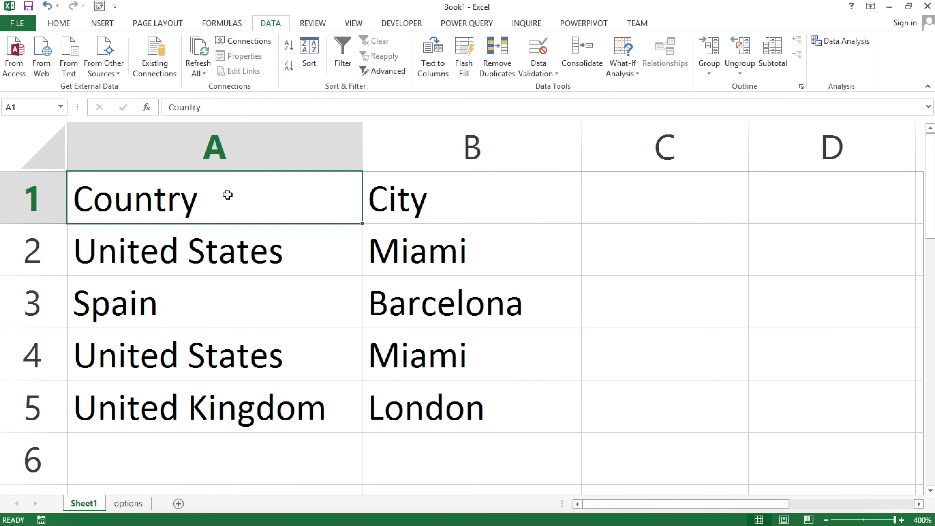
{"action": "scroll", "coordinate": [227, 194], "scroll_direction": "down", "scroll_amount": 4}
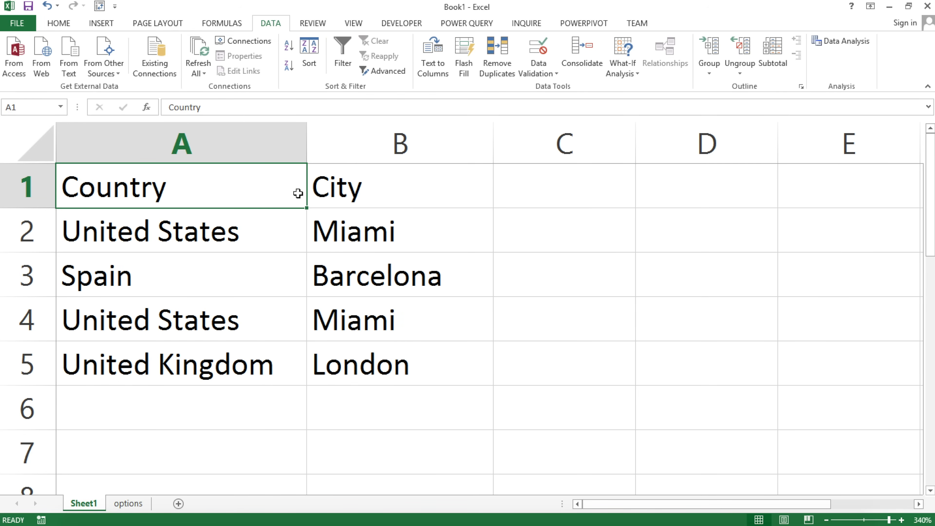
{"action": "left_click", "coordinate": [129, 502]}
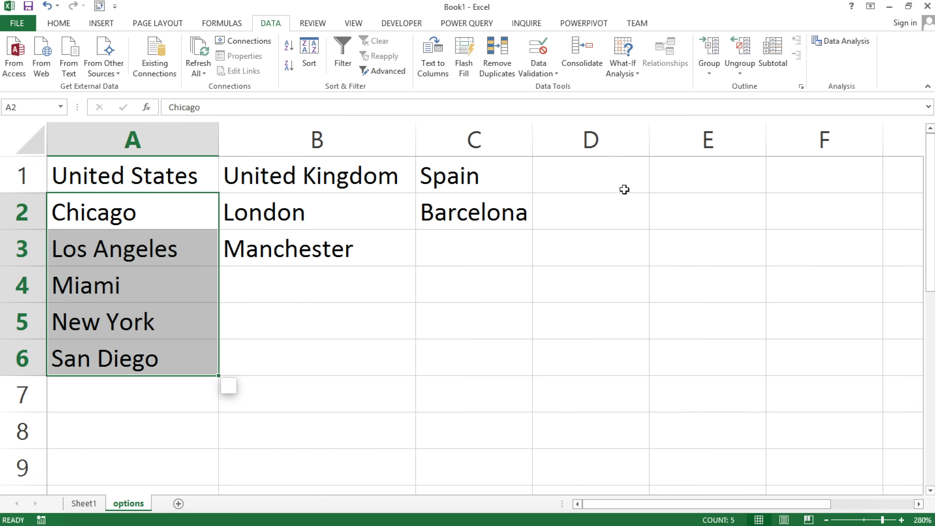
{"action": "left_click", "coordinate": [571, 184]}
{"action": "type", "text": "Italy"}
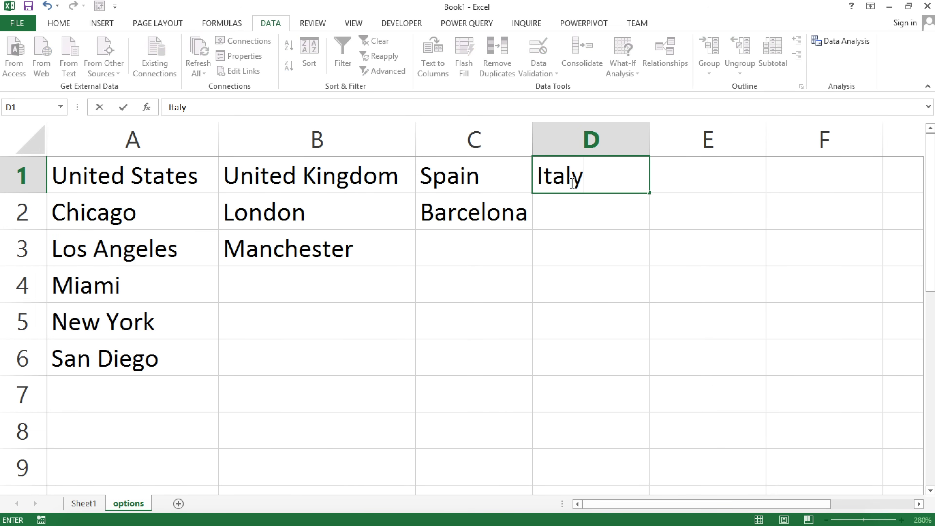
{"action": "key", "text": "Return"}
{"action": "type", "text": "Rome"}
{"action": "key", "text": "Return"}
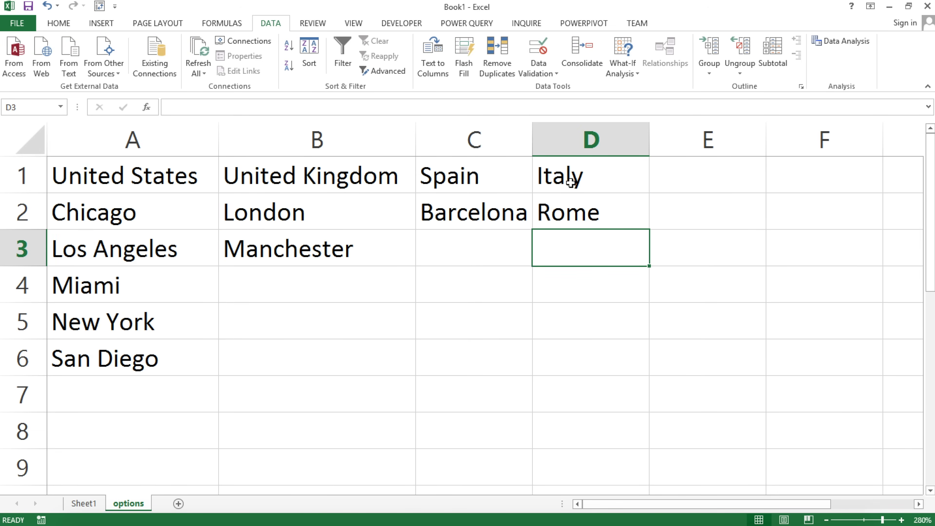
{"action": "type", "text": "Venice"}
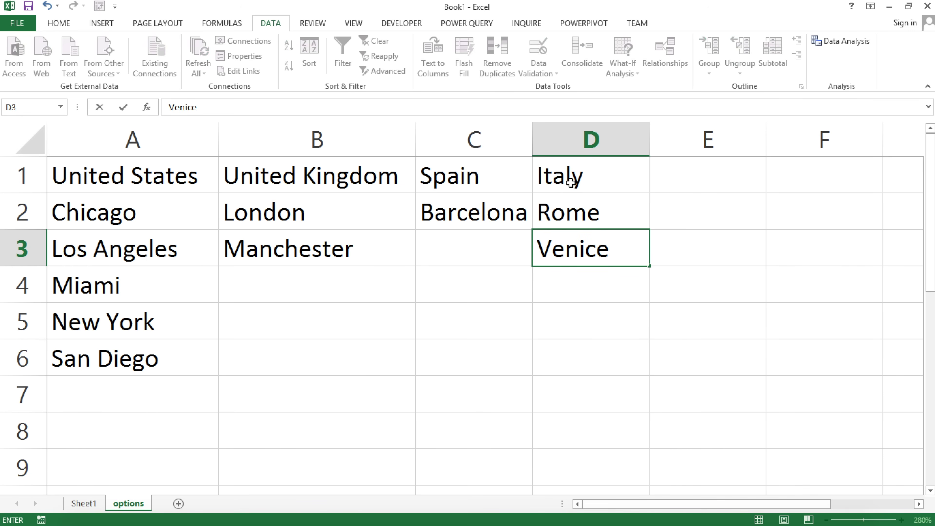
{"action": "key", "text": "Up"}
{"action": "left_click", "coordinate": [200, 182]}
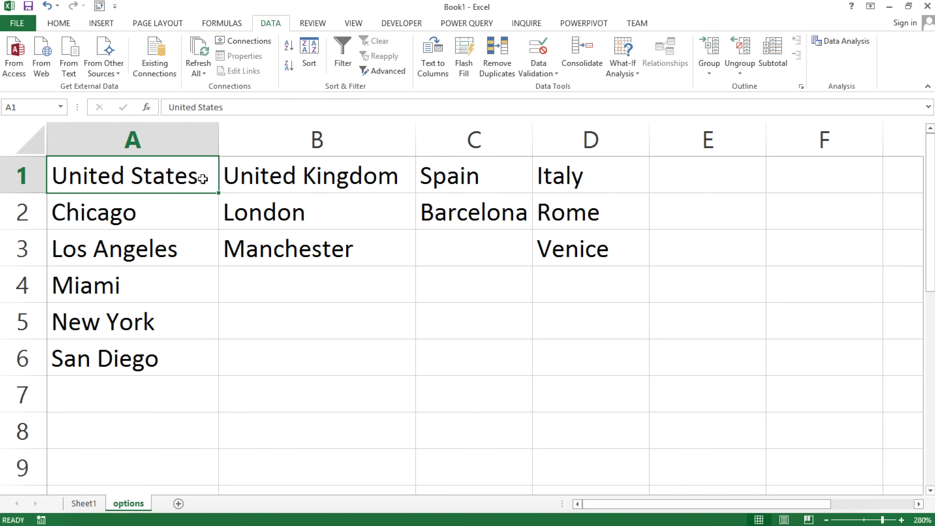
{"action": "left_click_drag", "start_coordinate": [135, 176], "coordinate": [640, 187]}
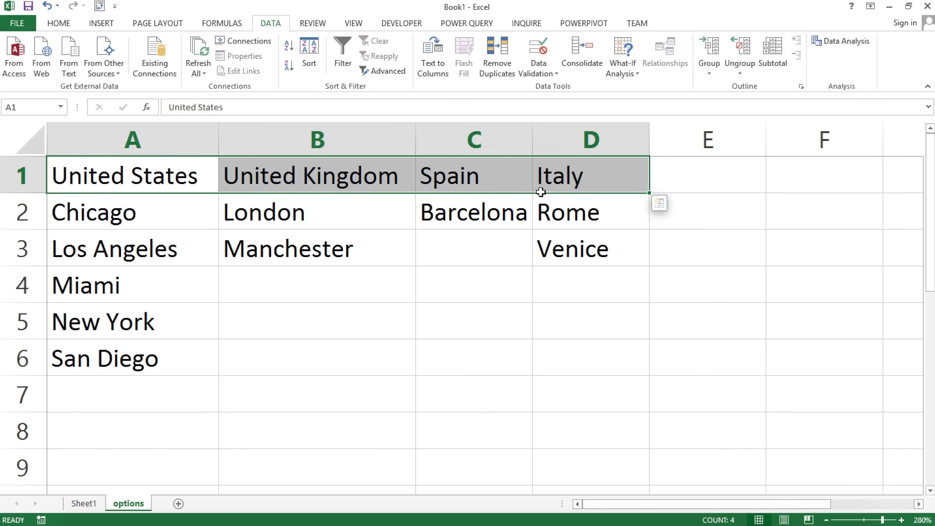
{"action": "left_click", "coordinate": [595, 256]}
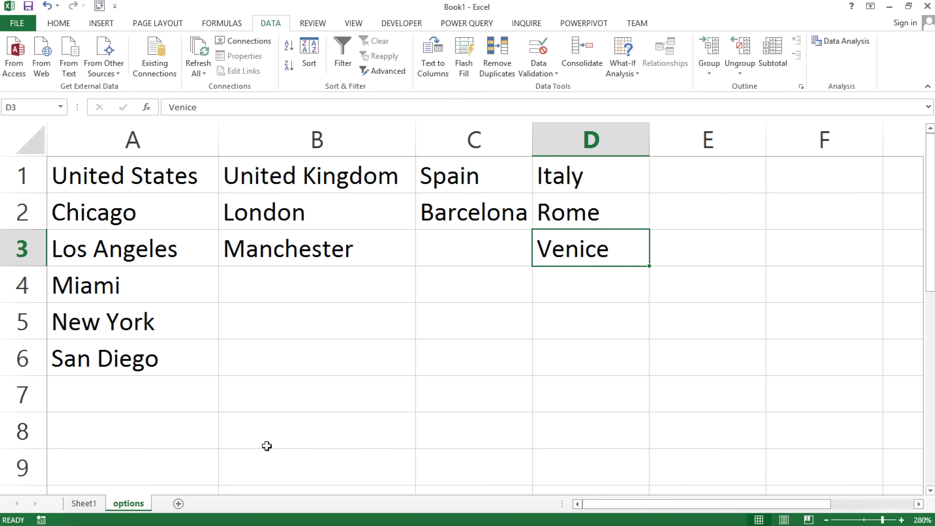
Step: On Sheet1, choose Italy as the country in A6 and Rome as its city in B6
{"action": "left_click", "coordinate": [84, 503]}
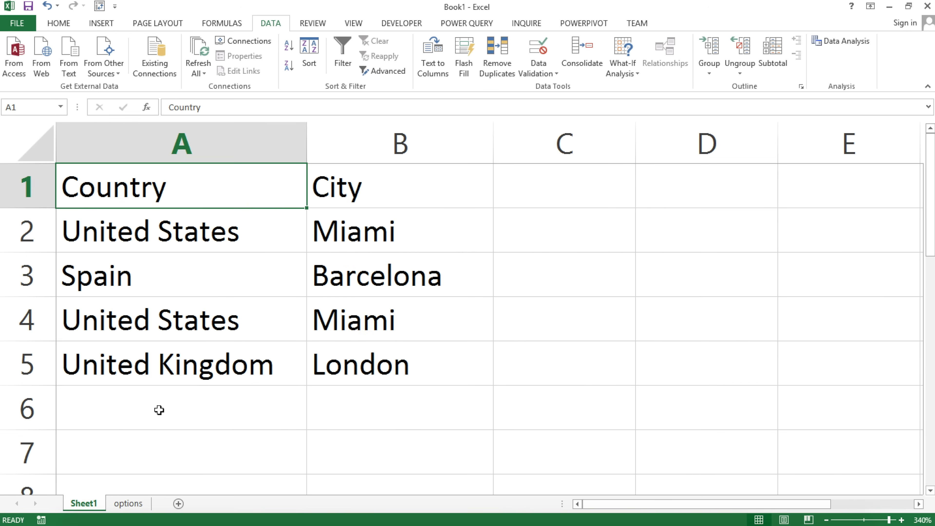
{"action": "left_click", "coordinate": [161, 407]}
{"action": "left_click", "coordinate": [316, 424]}
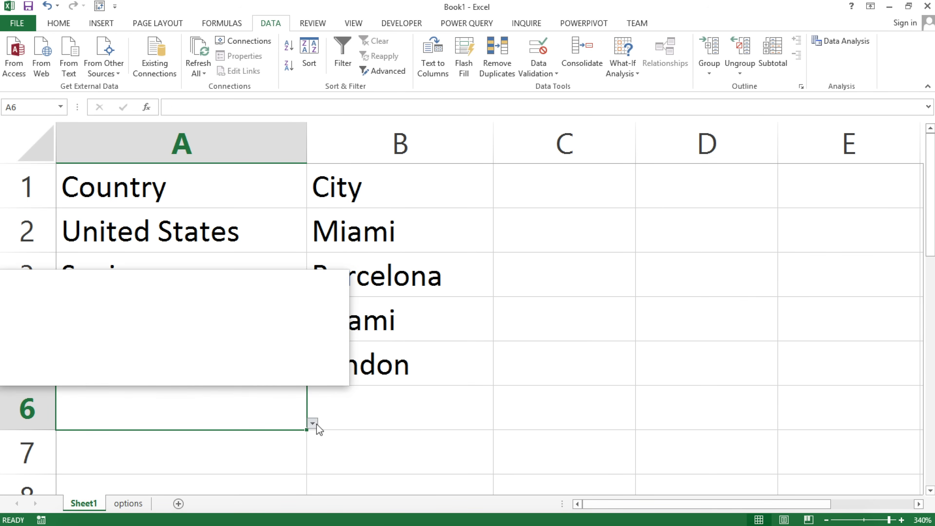
{"action": "left_click", "coordinate": [130, 362]}
{"action": "left_click", "coordinate": [401, 424]}
{"action": "left_click", "coordinate": [497, 423]}
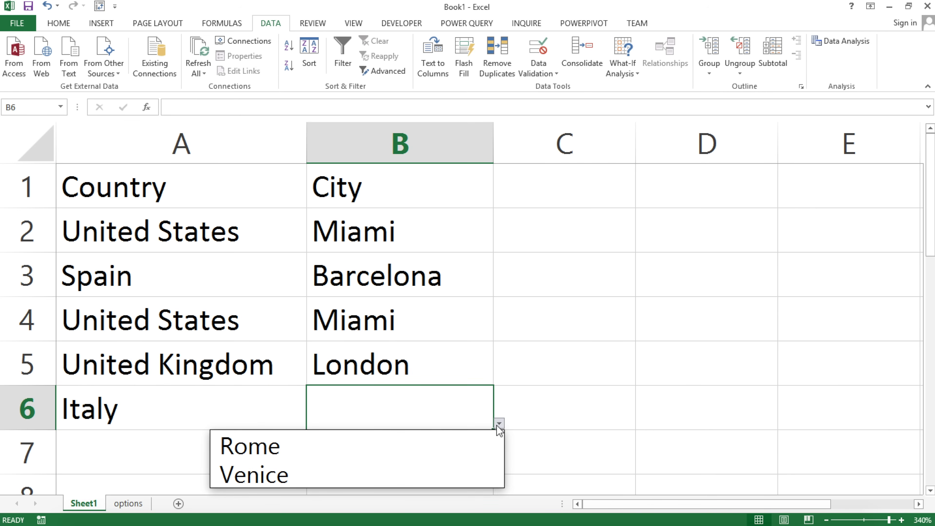
{"action": "left_click", "coordinate": [401, 442]}
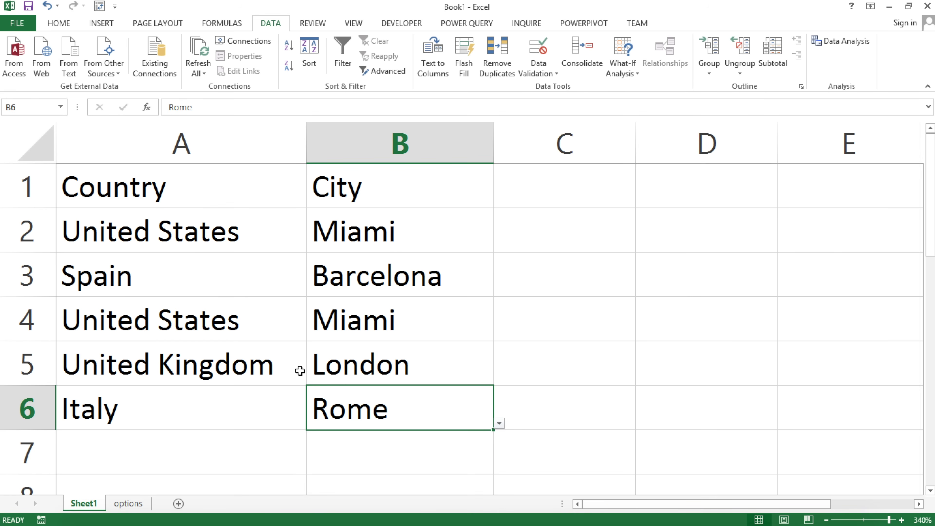
Step: Change the country in A6 to Spain and the city in B6 to Barcelona
{"action": "left_click", "coordinate": [280, 364]}
{"action": "left_click", "coordinate": [298, 411]}
{"action": "left_click", "coordinate": [312, 422]}
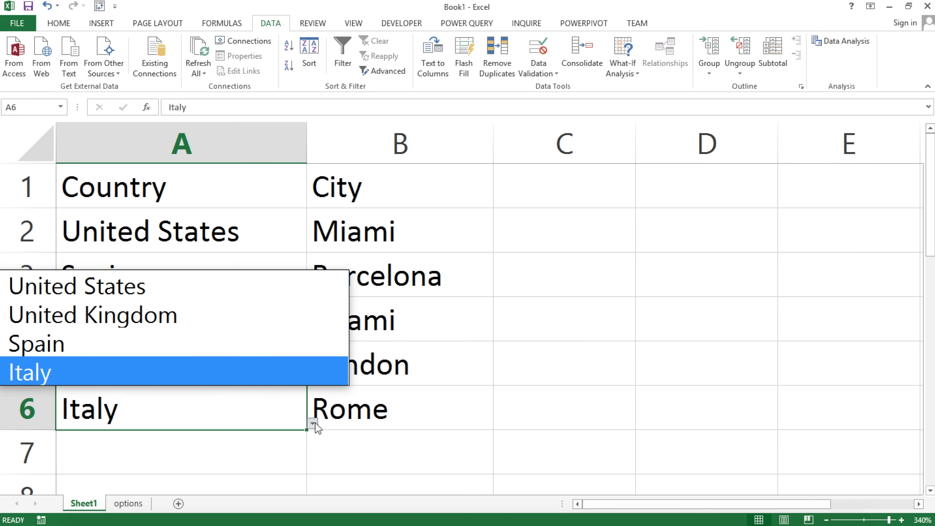
{"action": "left_click", "coordinate": [235, 350]}
{"action": "left_click", "coordinate": [402, 416]}
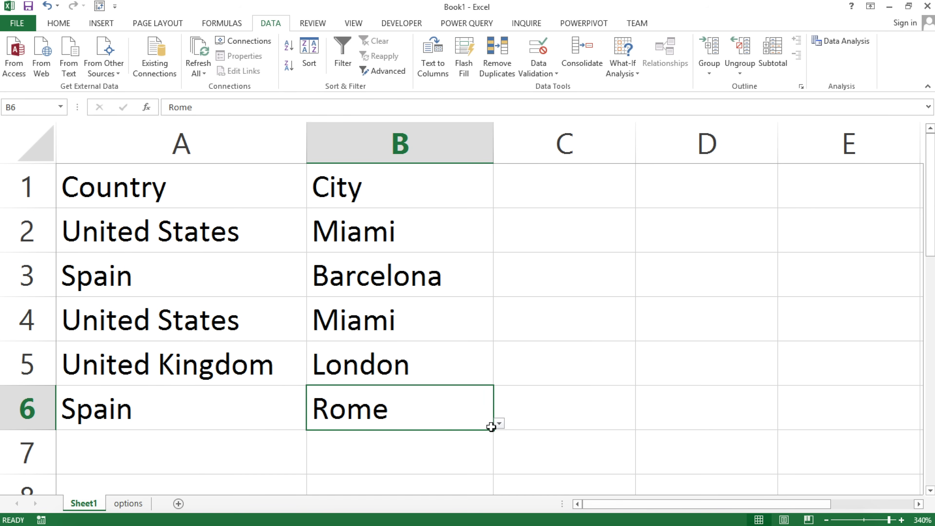
{"action": "left_click", "coordinate": [498, 424]}
{"action": "left_click", "coordinate": [457, 440]}
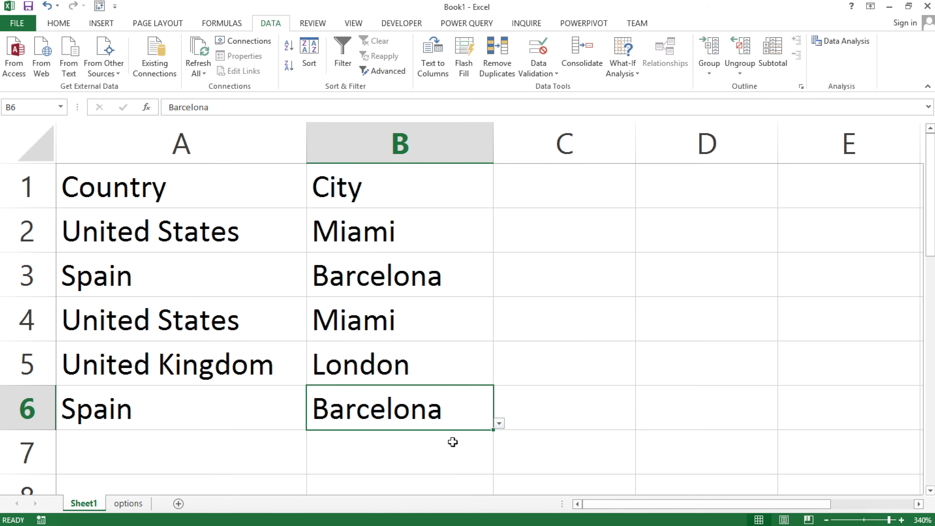
{"action": "left_click", "coordinate": [408, 252]}
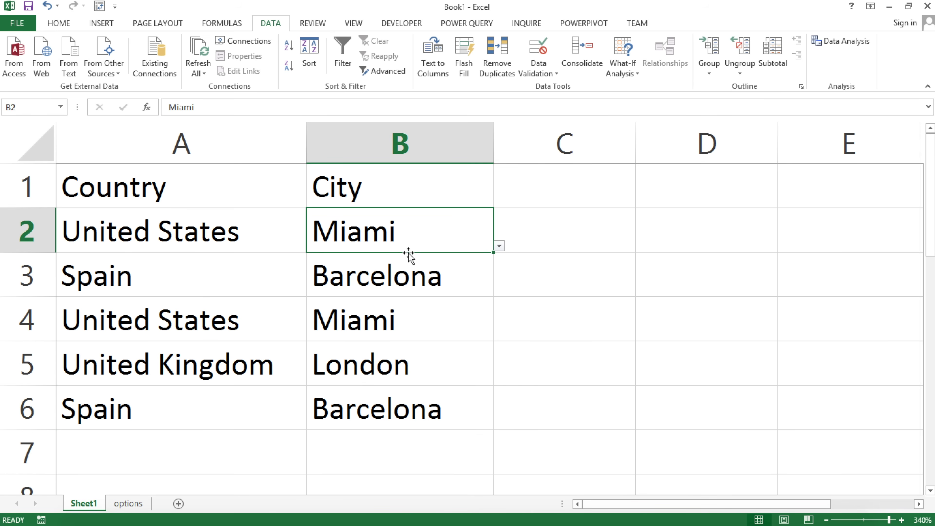